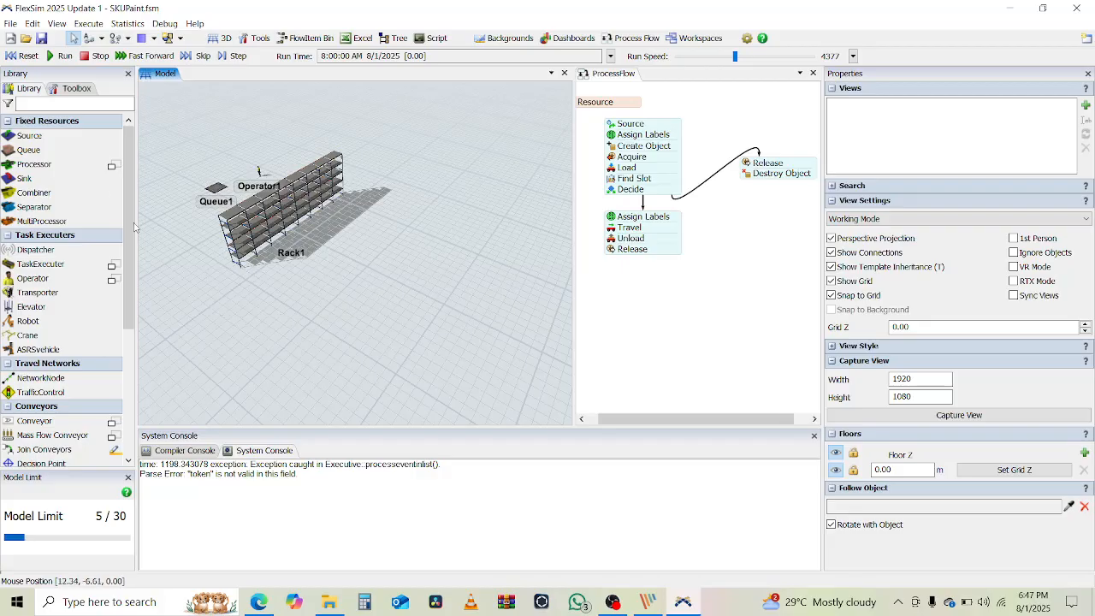
Add a second queue and a second operator to the 3D model on the open floor in front of Rack1
click(654, 296)
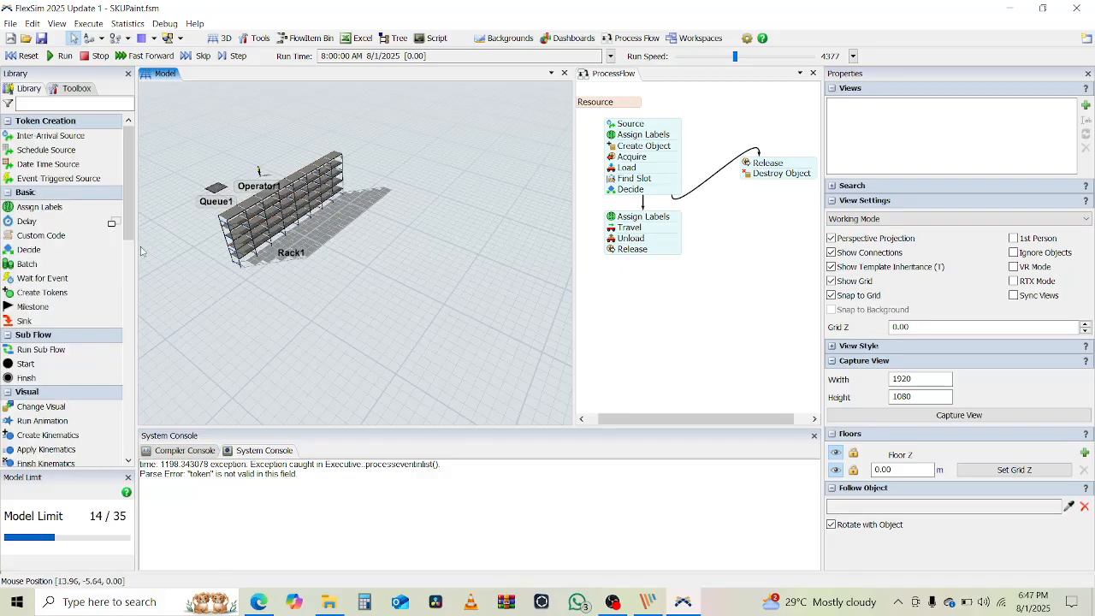
click(288, 294)
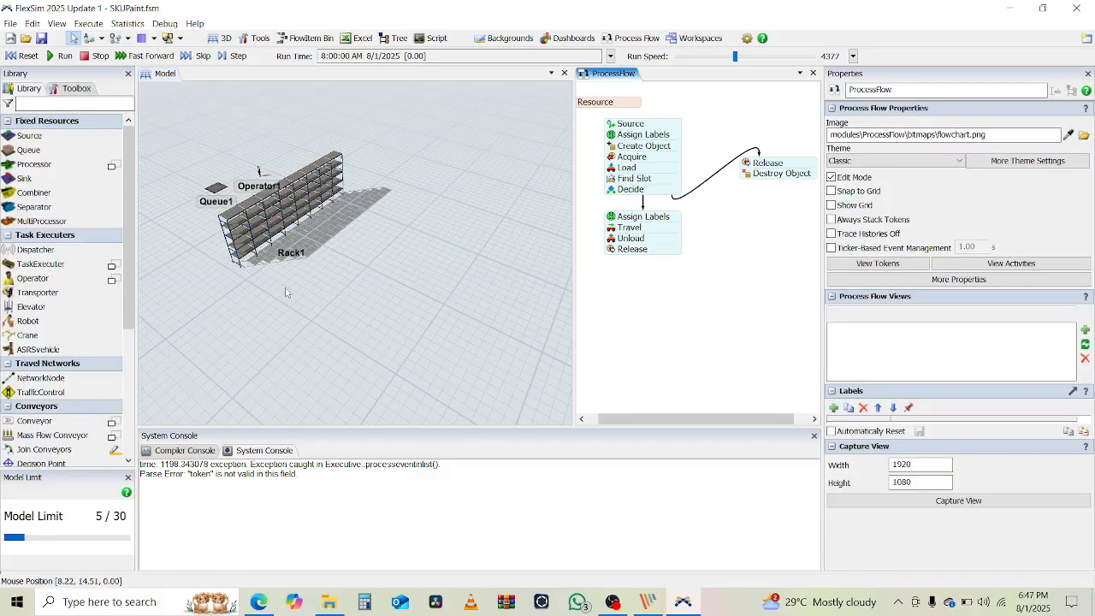
click(21, 150)
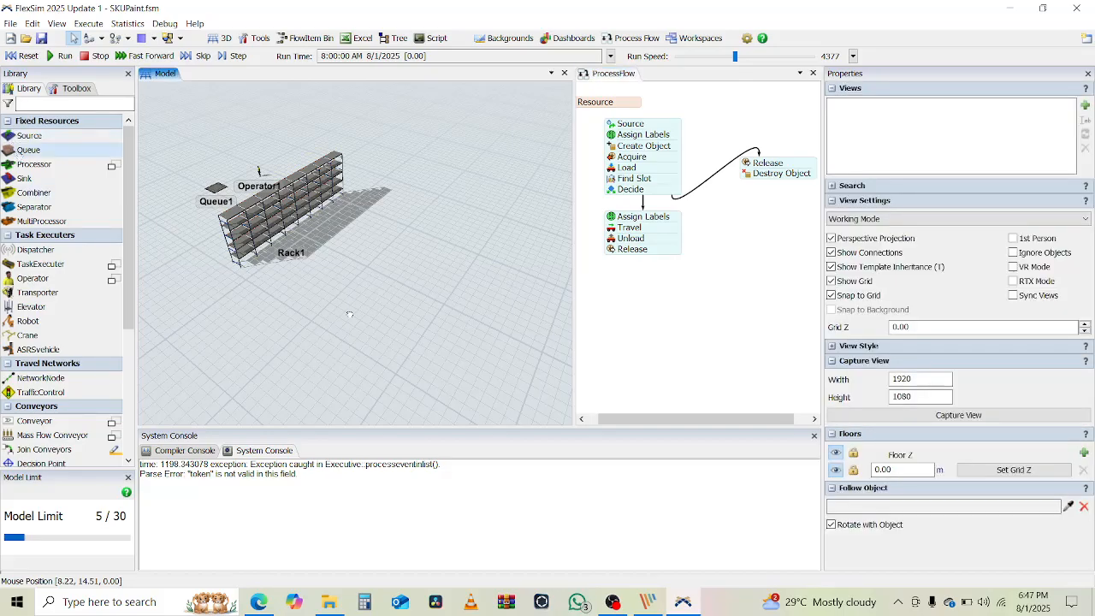
click(360, 263)
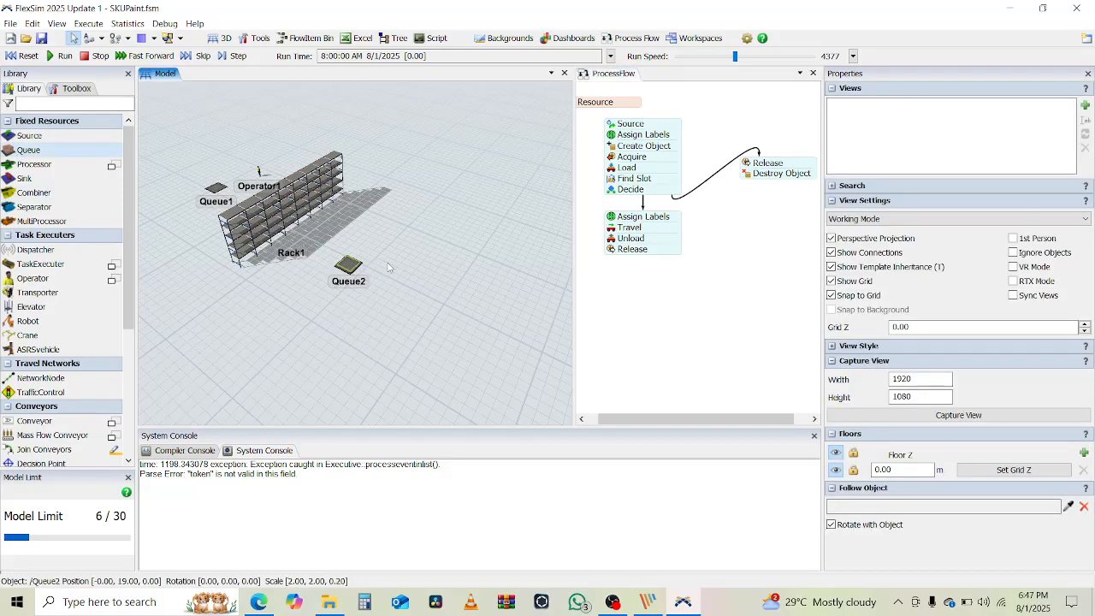
drag(389, 267, 374, 263)
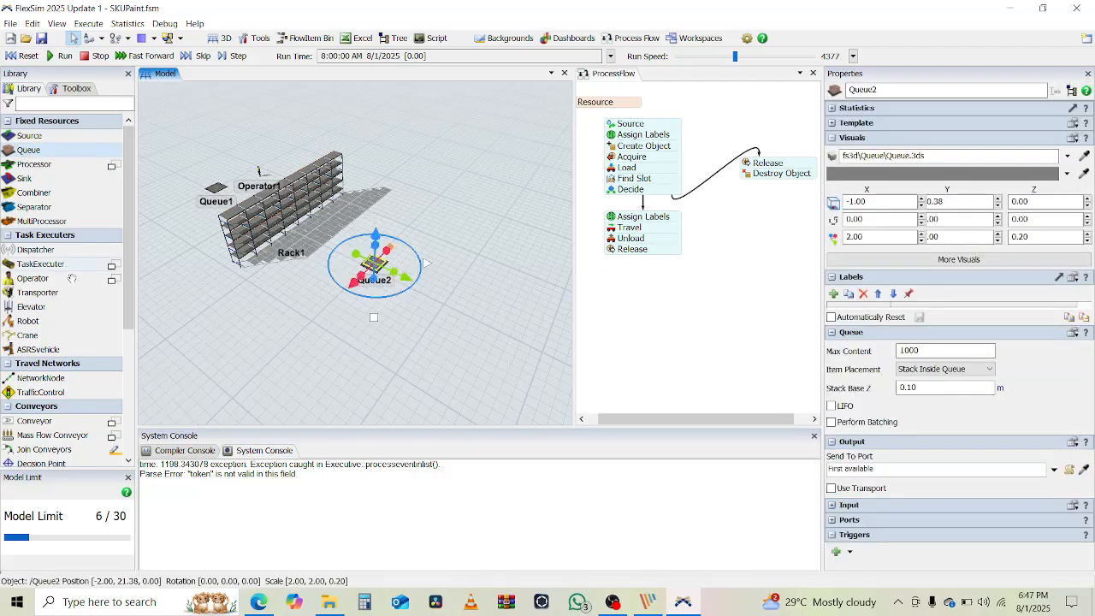
click(32, 277)
click(295, 289)
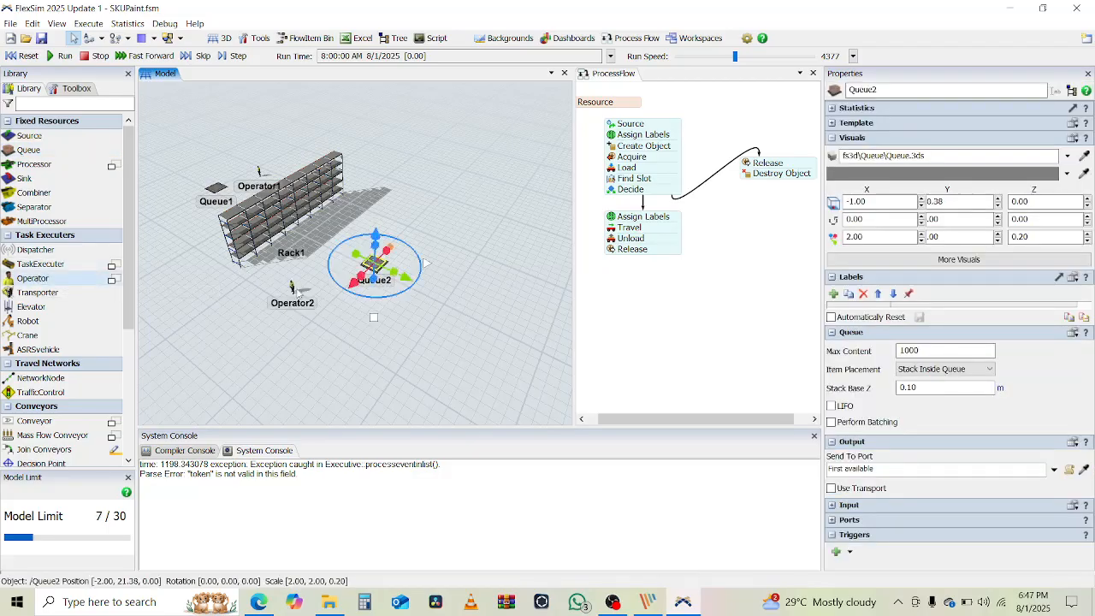
Add a Resource shared asset to the process flow, in the empty area below the Release and Destroy Object block
click(698, 286)
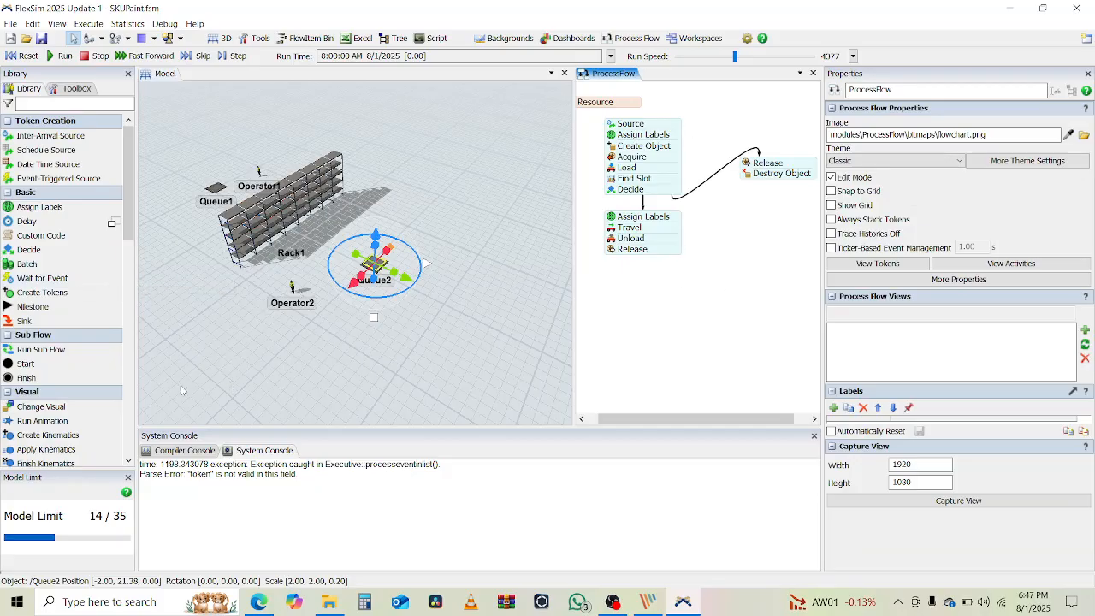
scroll(35, 309, down, 1)
scroll(34, 309, up, 1)
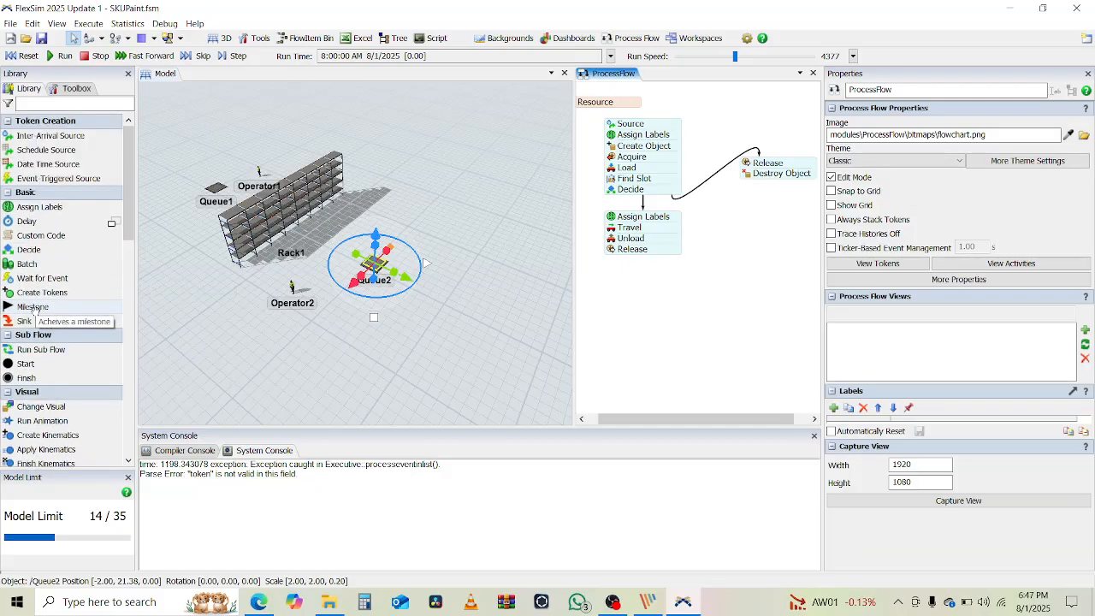
scroll(112, 303, down, 3)
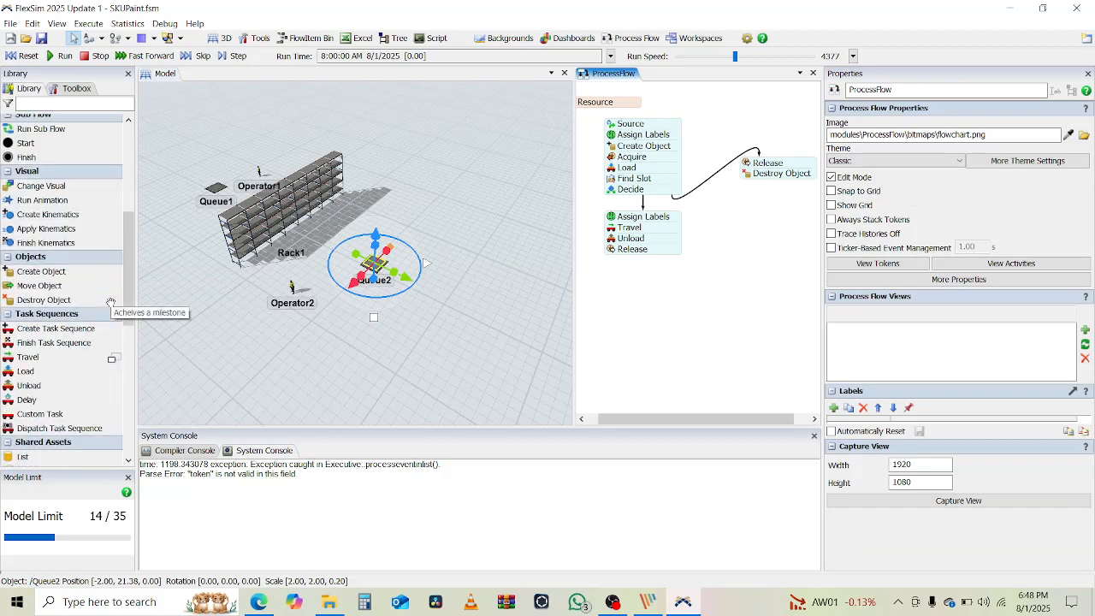
scroll(110, 302, down, 3)
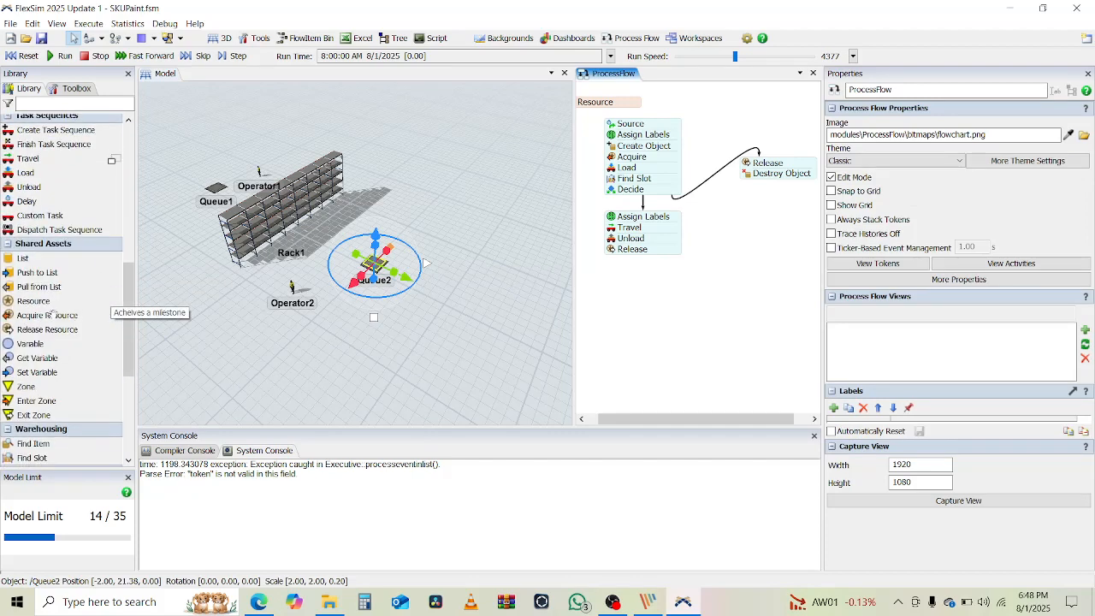
drag(468, 317, 751, 254)
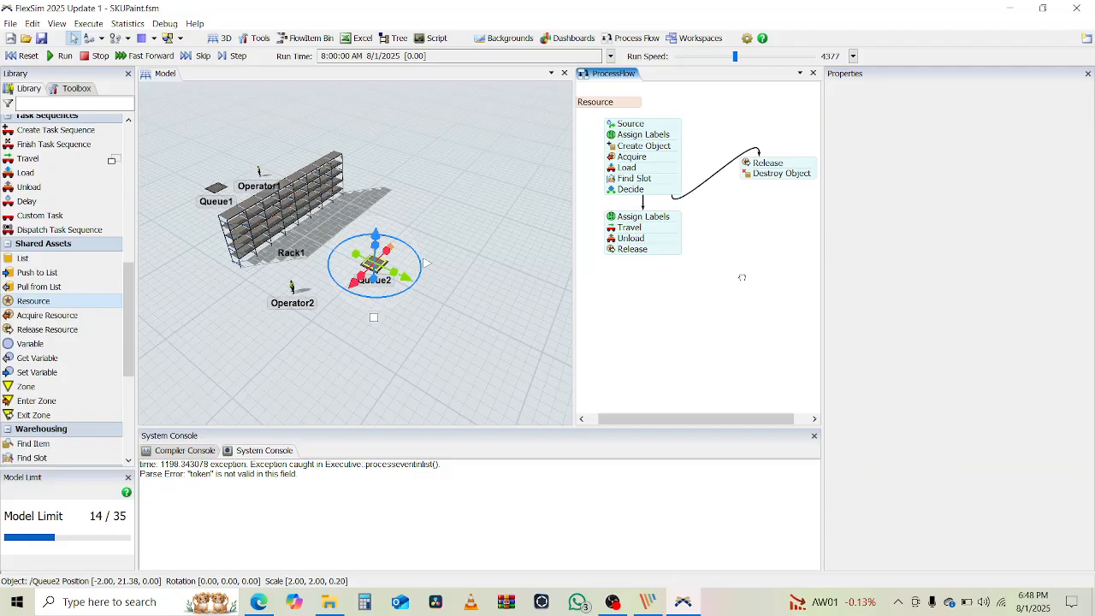
drag(741, 277, 740, 278)
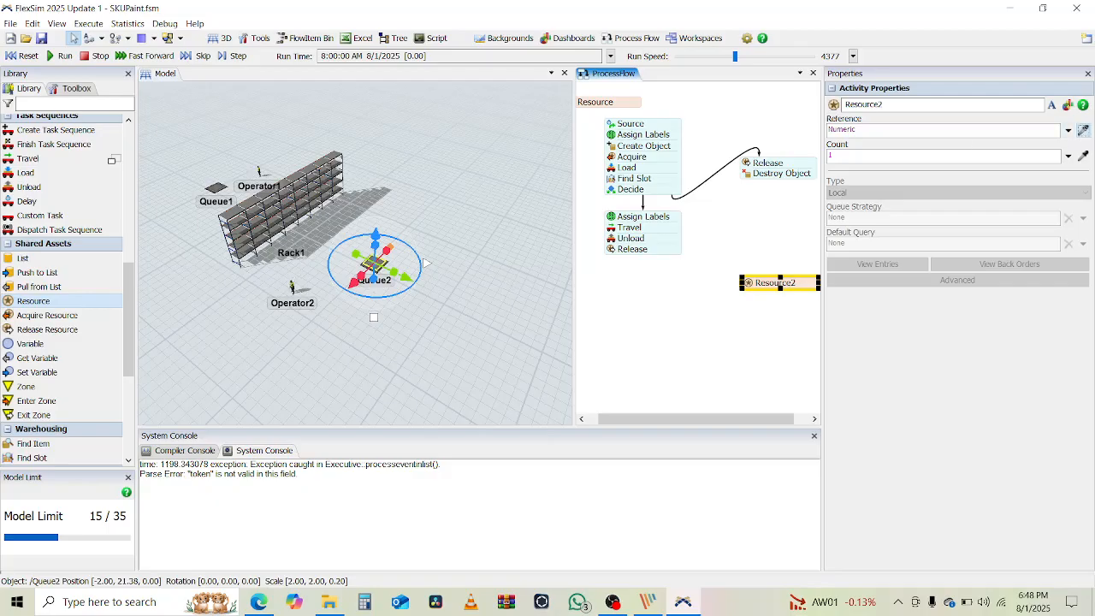
Set the new resource's reference to Operator2 by sampling it in the 3D model
click(291, 289)
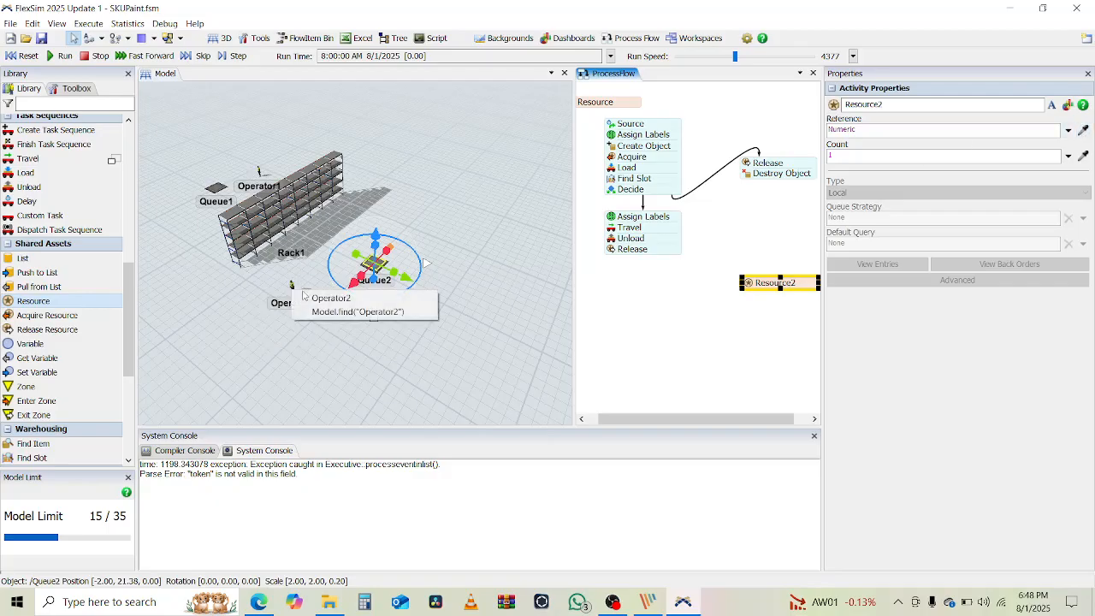
click(329, 297)
click(638, 319)
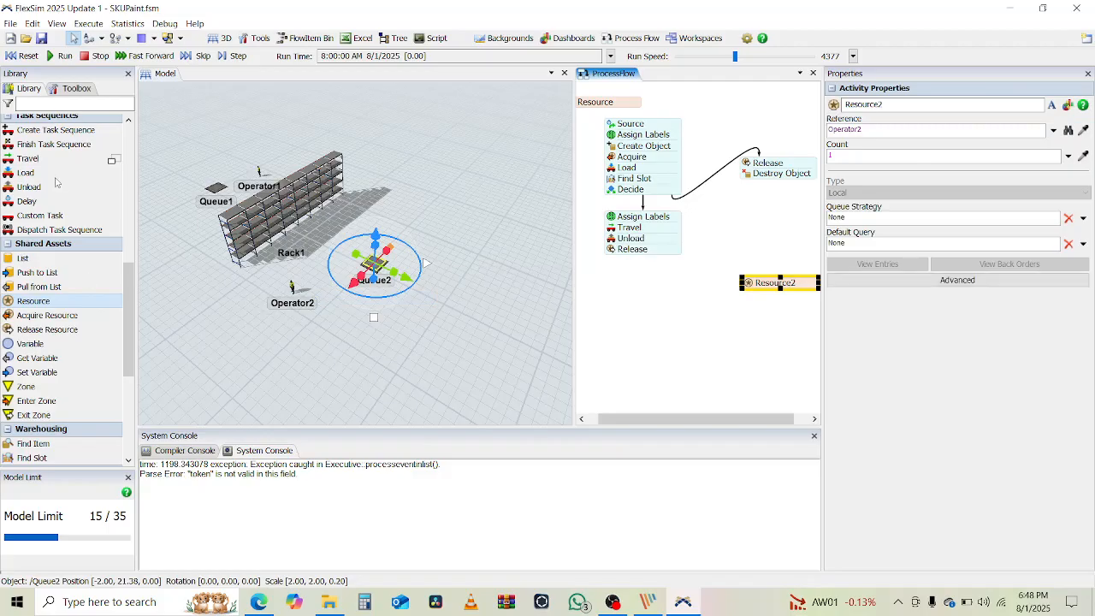
Add an Inter-Arrival Source to the process flow in the empty area below the existing activity blocks
scroll(55, 175, up, 1)
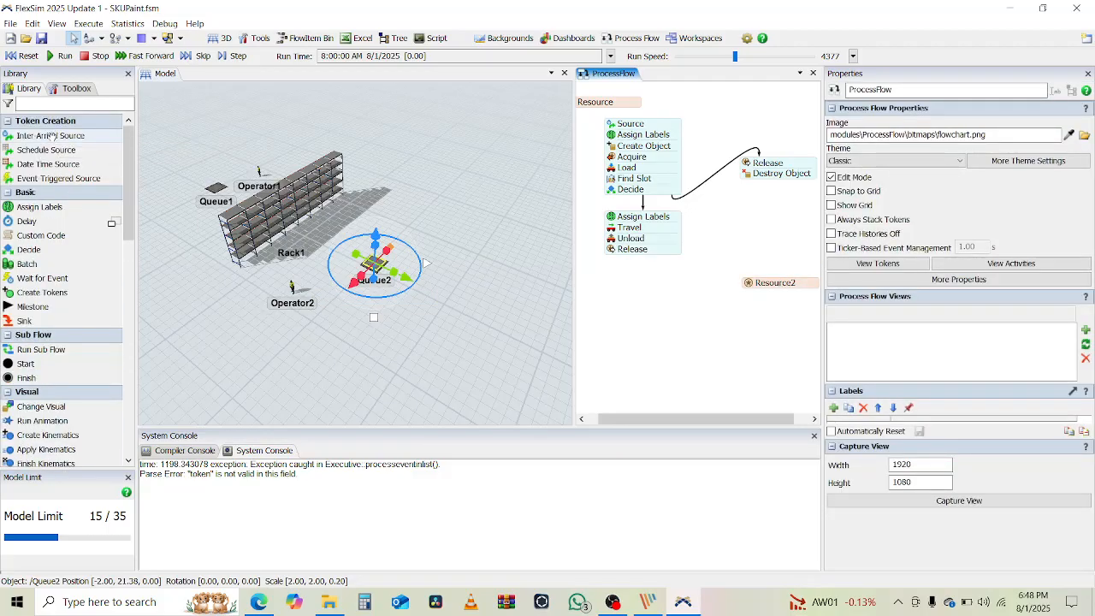
drag(51, 137, 434, 233)
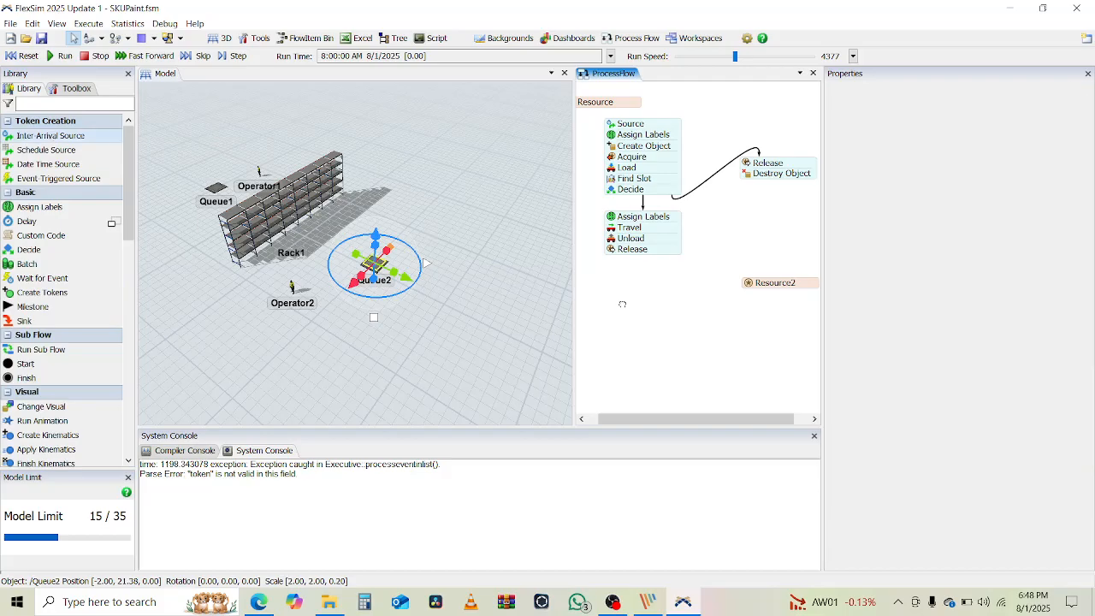
drag(622, 303, 621, 305)
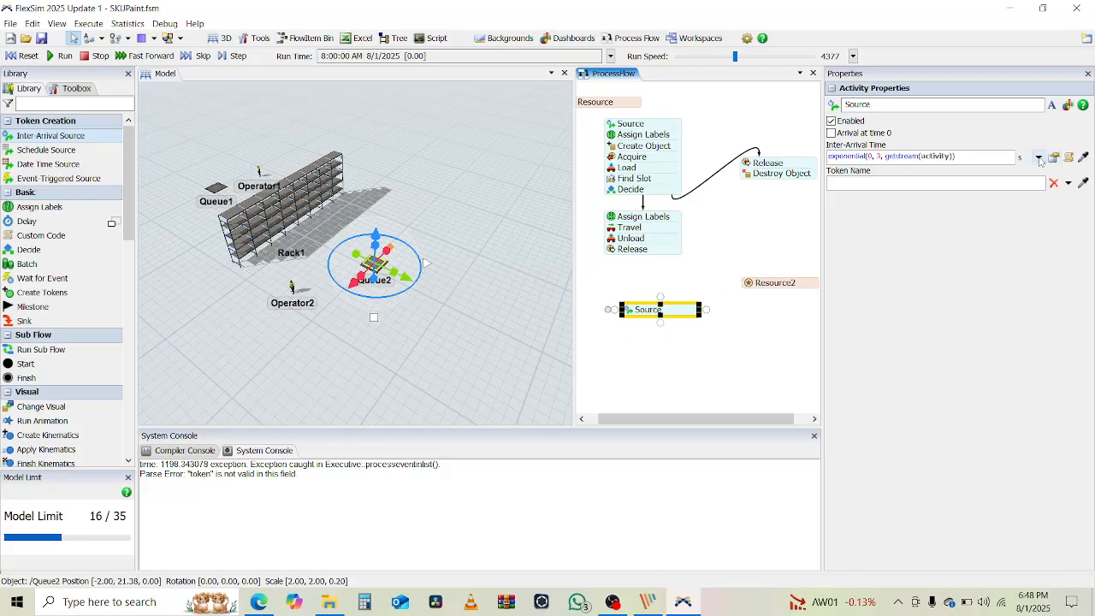
Set the new source's inter-arrival time unit to days and enable arrival at time 0
click(1037, 157)
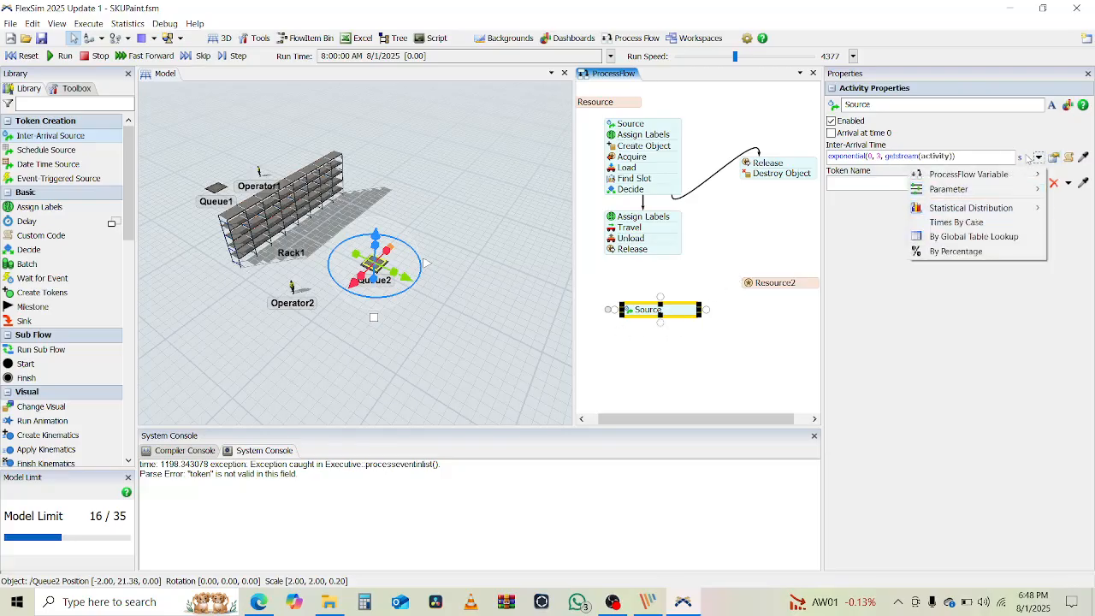
click(1023, 156)
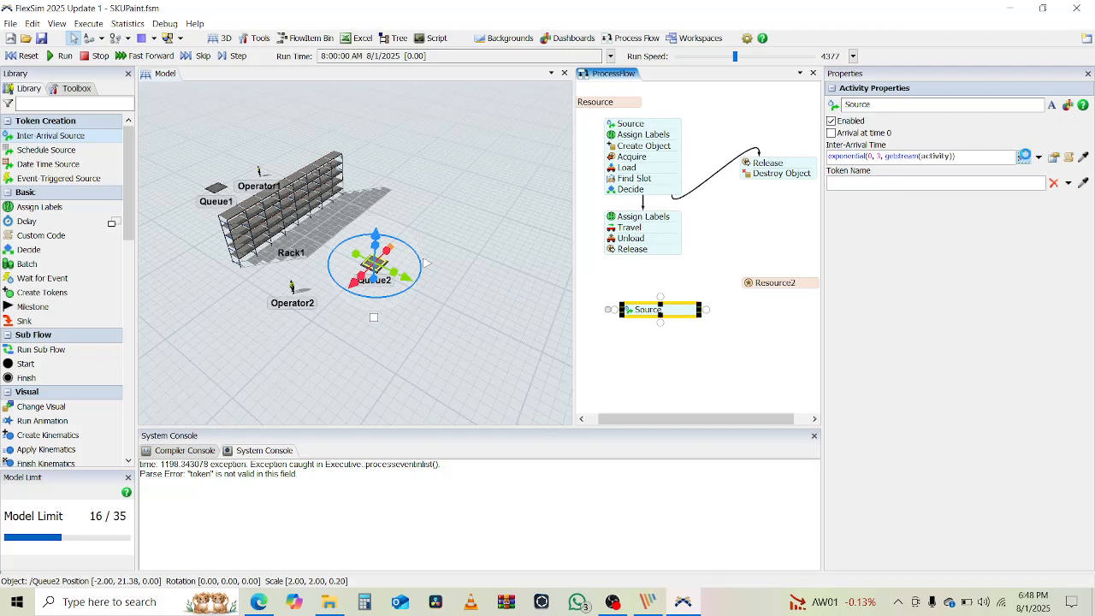
click(1023, 156)
click(1029, 158)
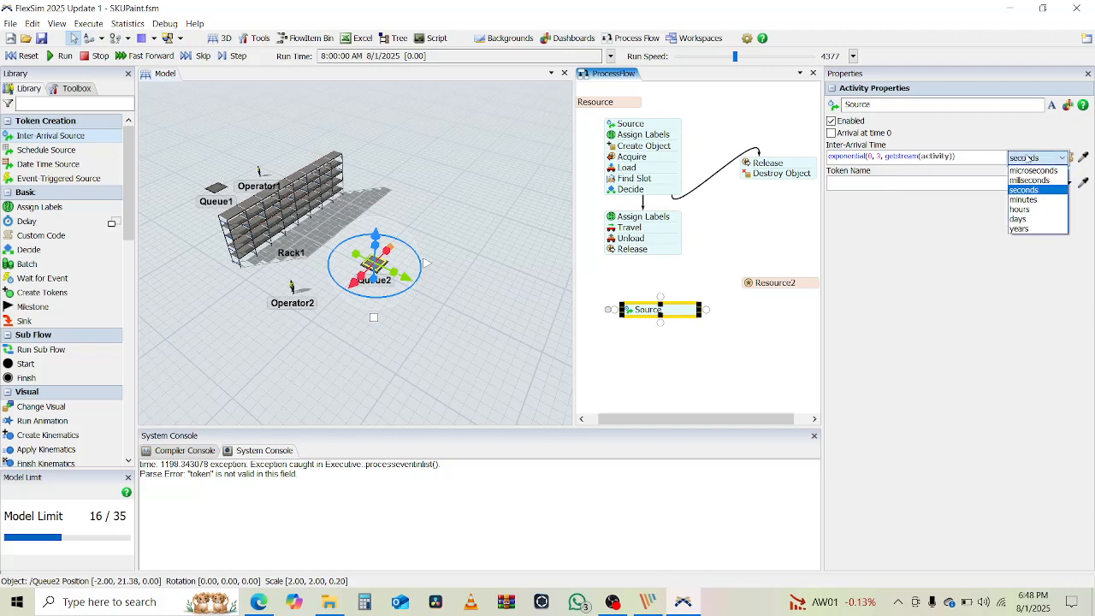
click(1021, 225)
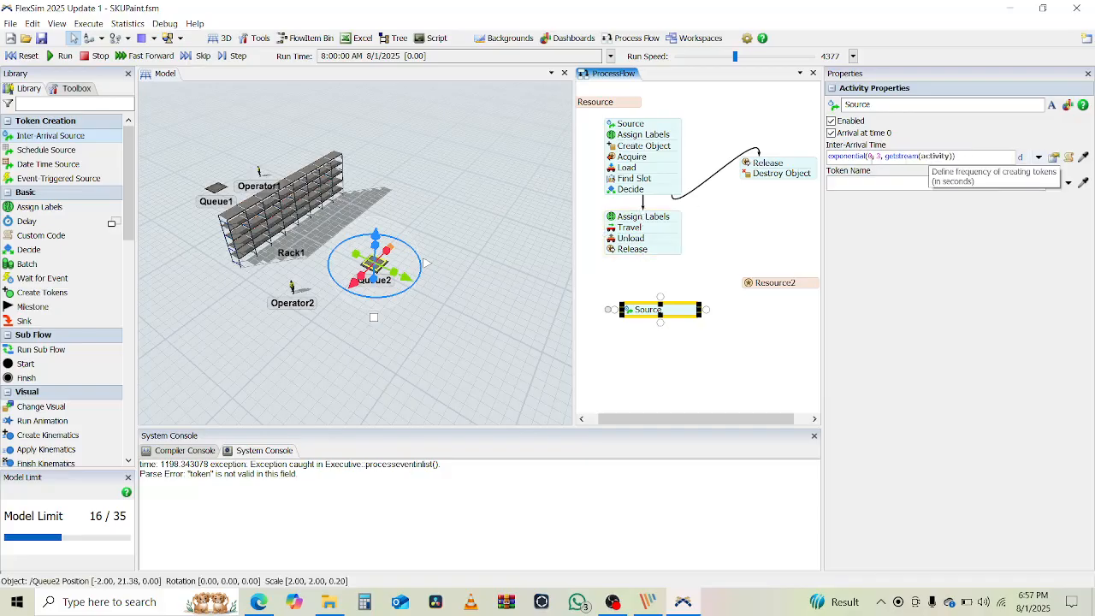
Add an Assign Labels activity and attach it directly beneath the new Source
scroll(651, 351, down, 2)
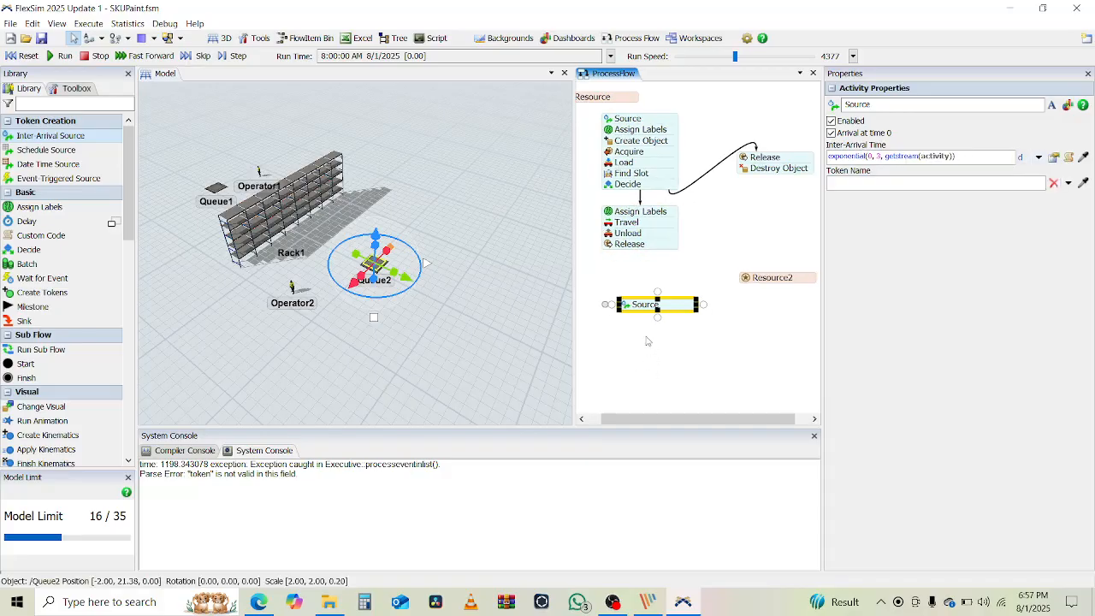
click(40, 207)
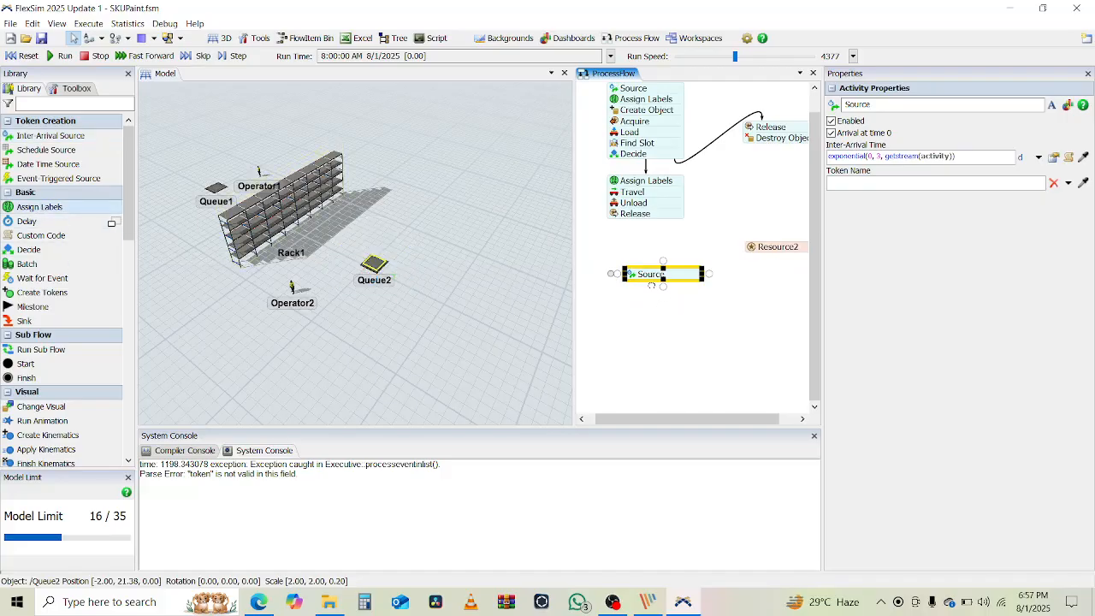
click(687, 295)
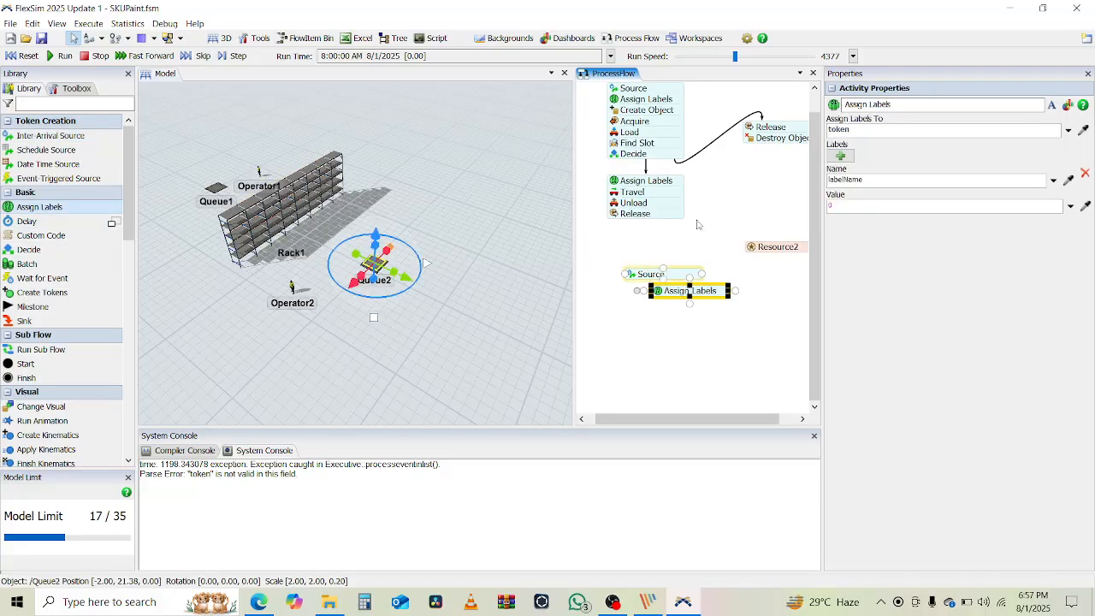
drag(686, 295, 661, 291)
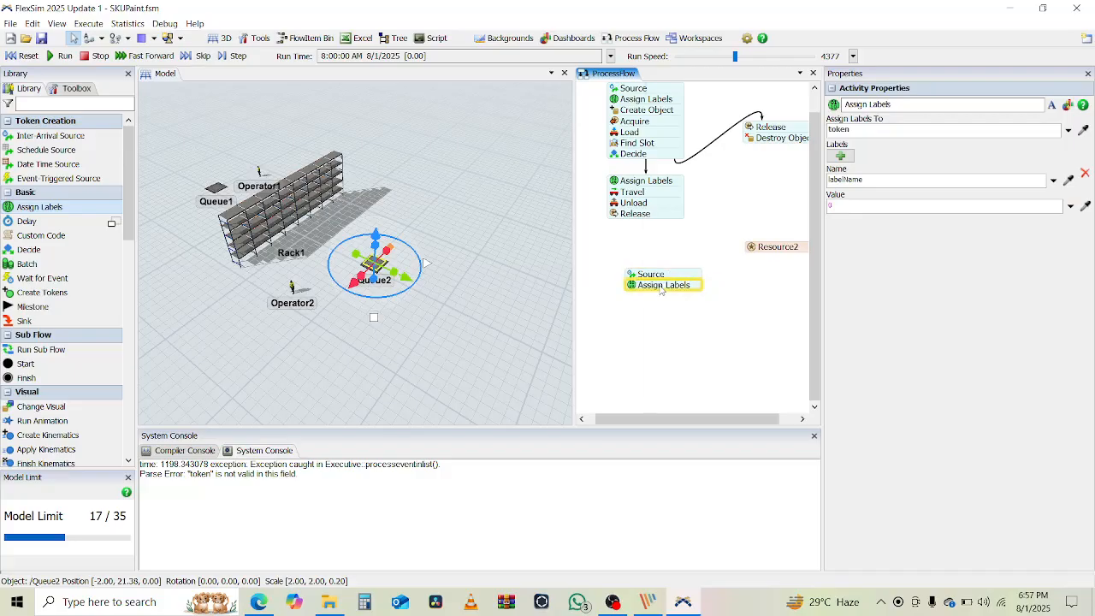
Name the label in the new Assign Labels activity orderID and set its value to duniform(1,2)
click(846, 185)
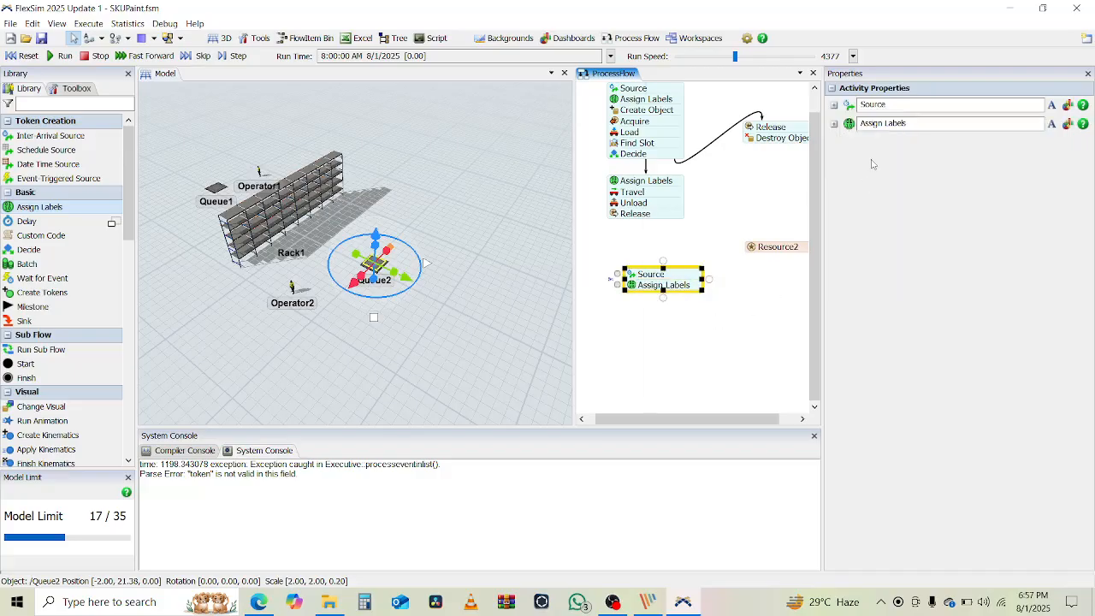
click(882, 206)
text(co)
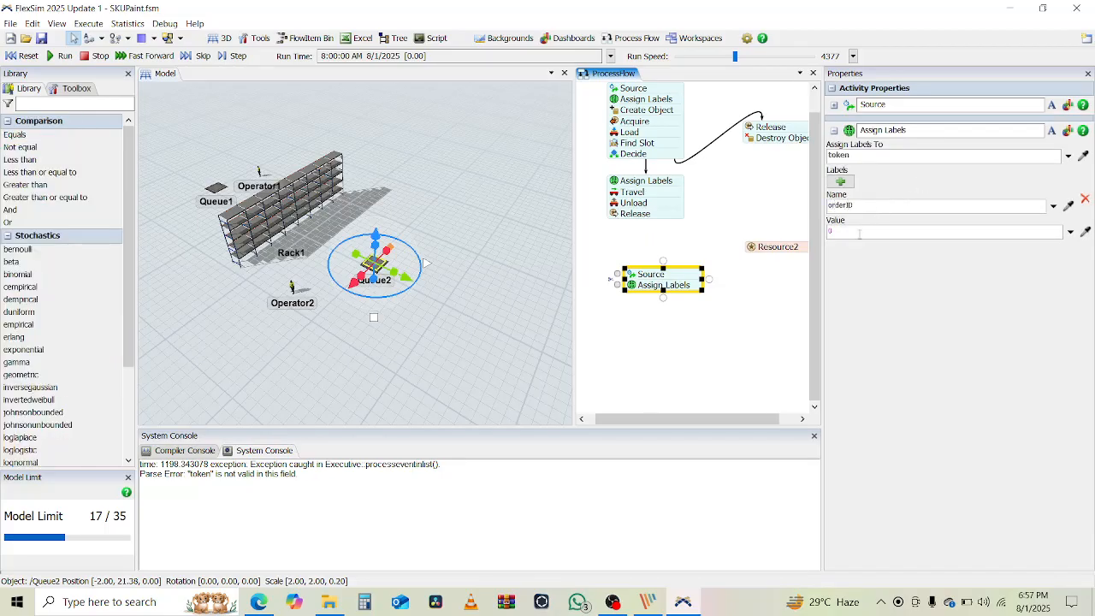
click(860, 233)
text(duni)
key(Return)
text((1,2))
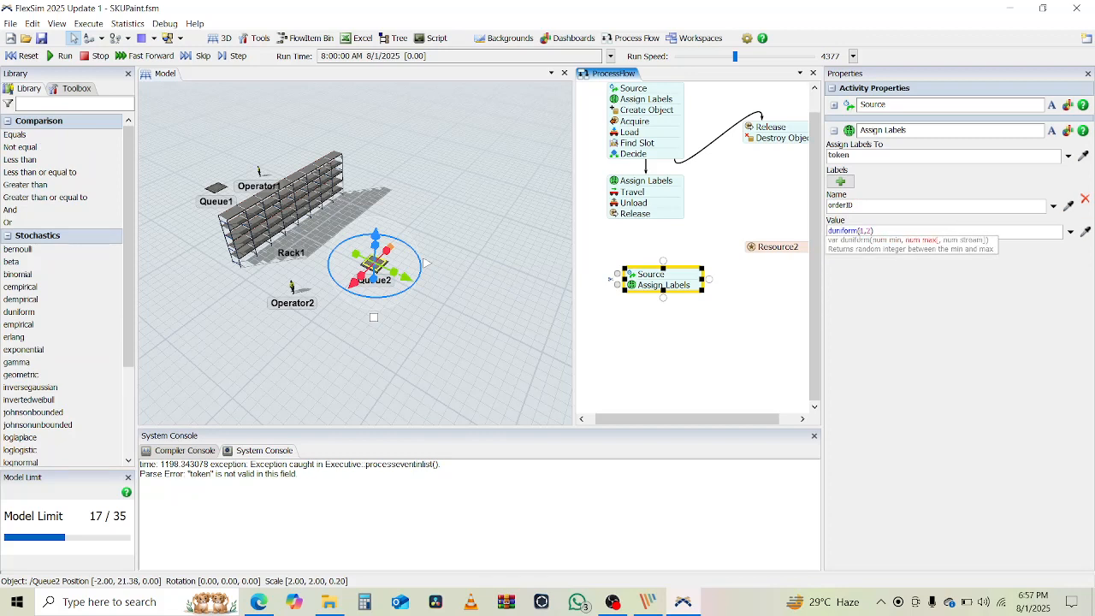
click(698, 317)
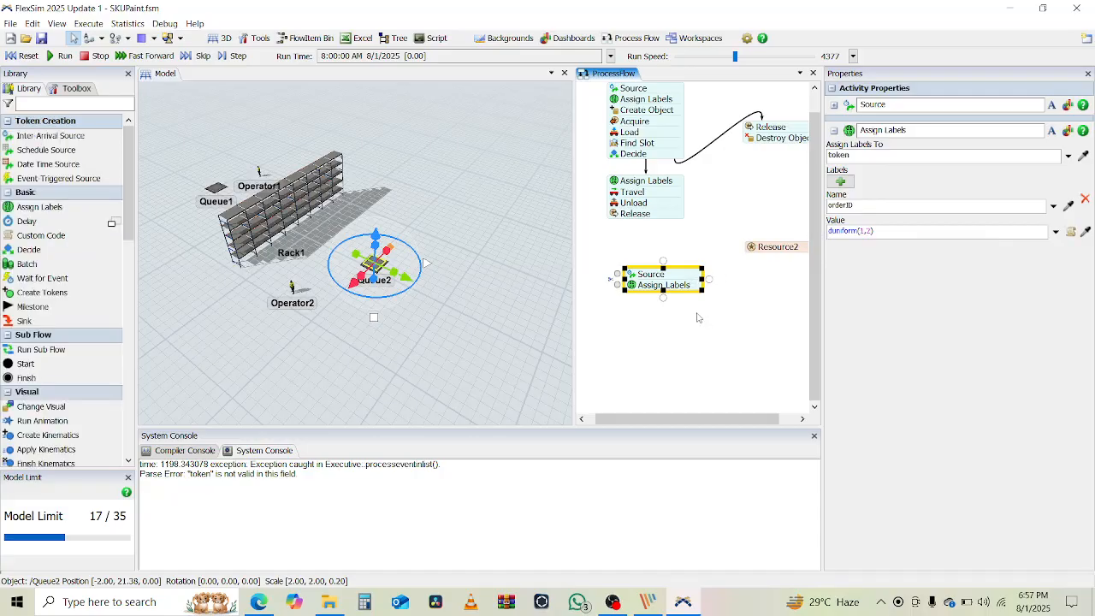
click(591, 311)
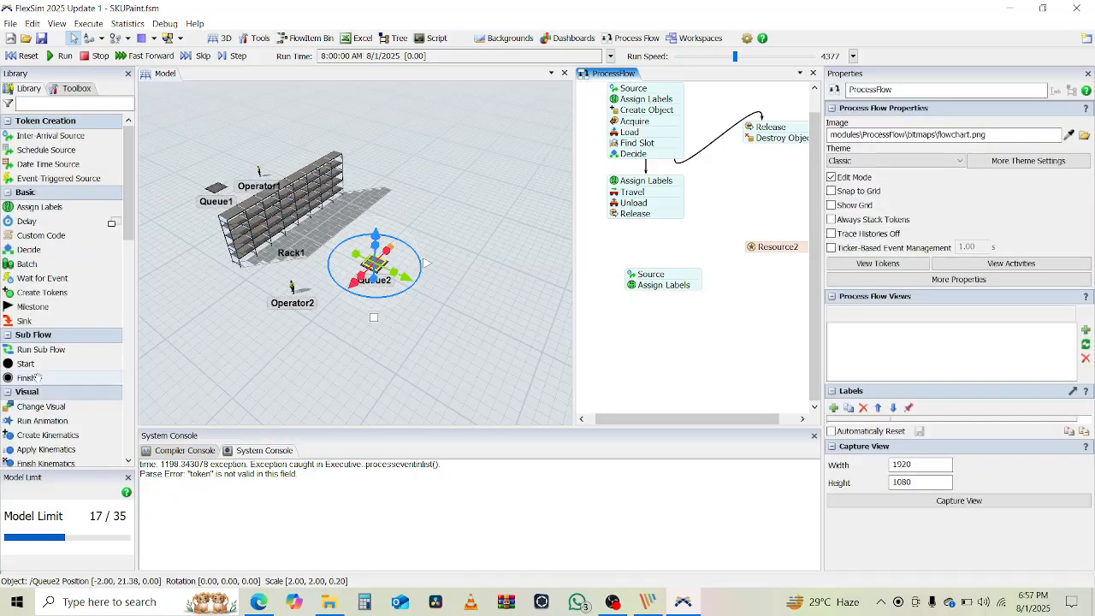
Add a Find Item warehousing activity to the process flow just below the new Assign Labels activity
scroll(43, 286, down, 10)
scroll(43, 287, down, 3)
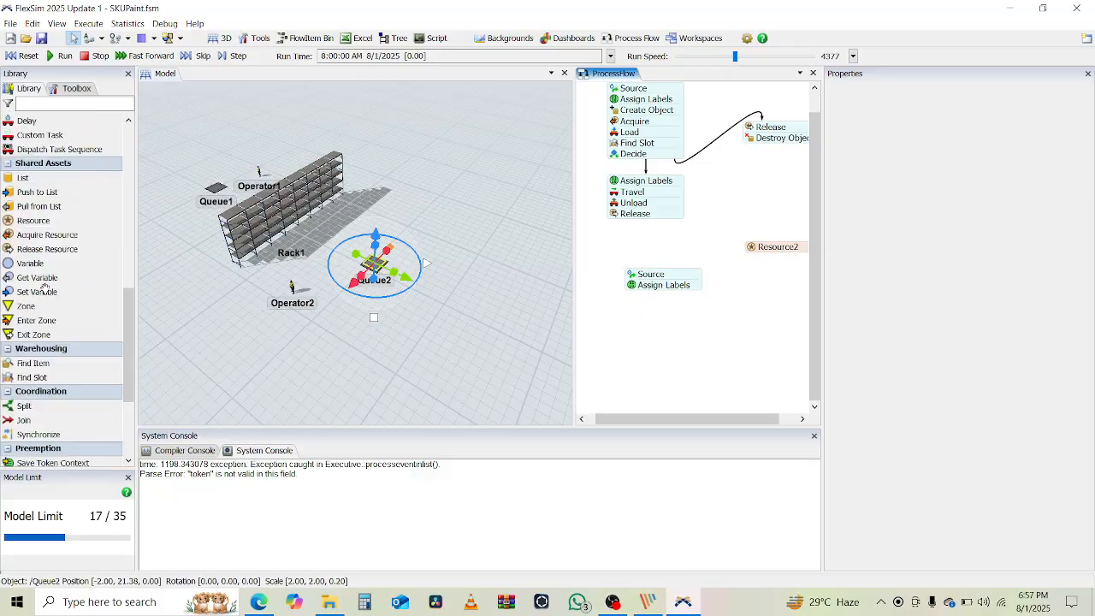
key(super+d)
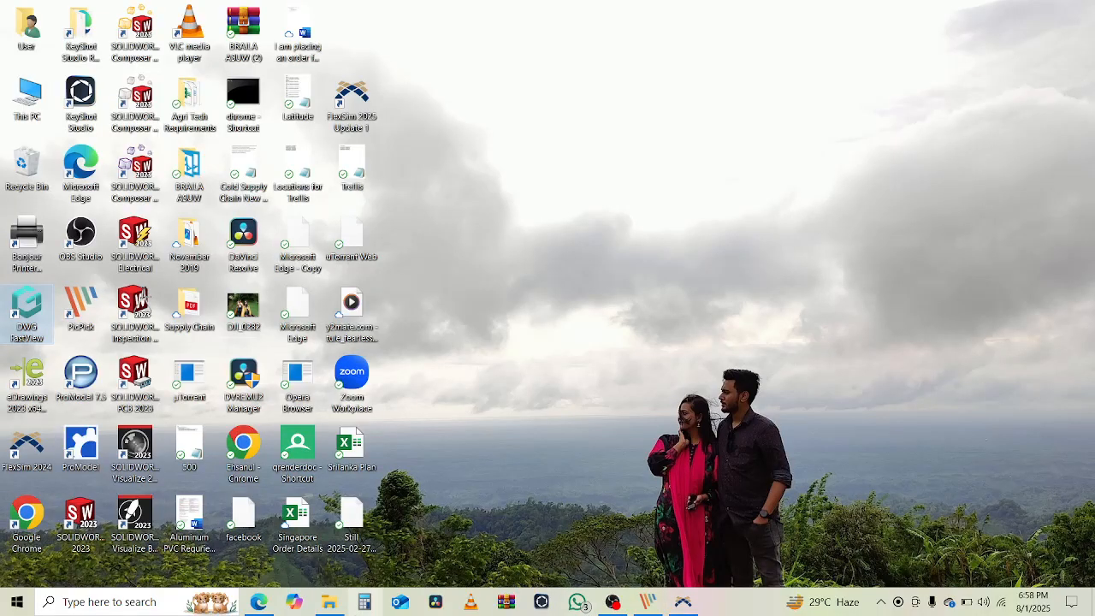
key(super+d)
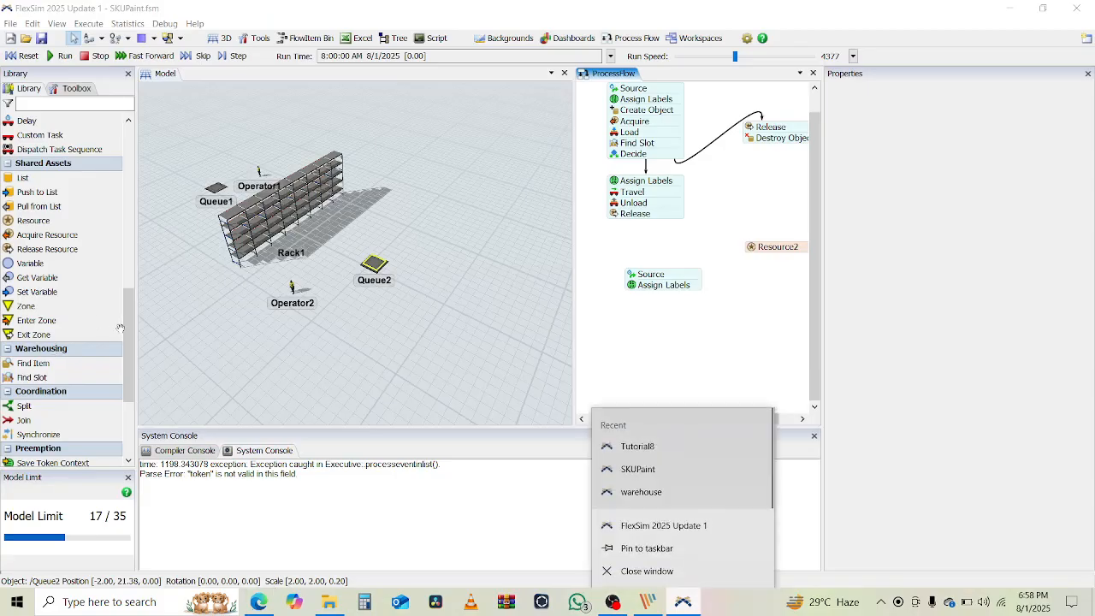
mouse_move(129, 348)
mouse_down()
mouse_move(129, 395)
mouse_move(129, 364)
mouse_up()
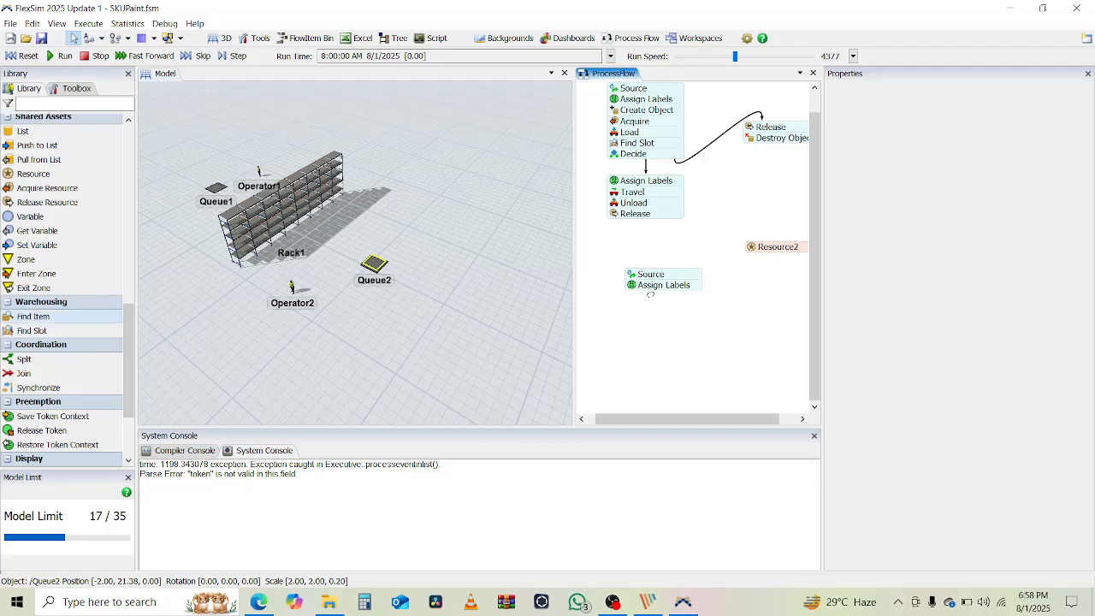
click(650, 294)
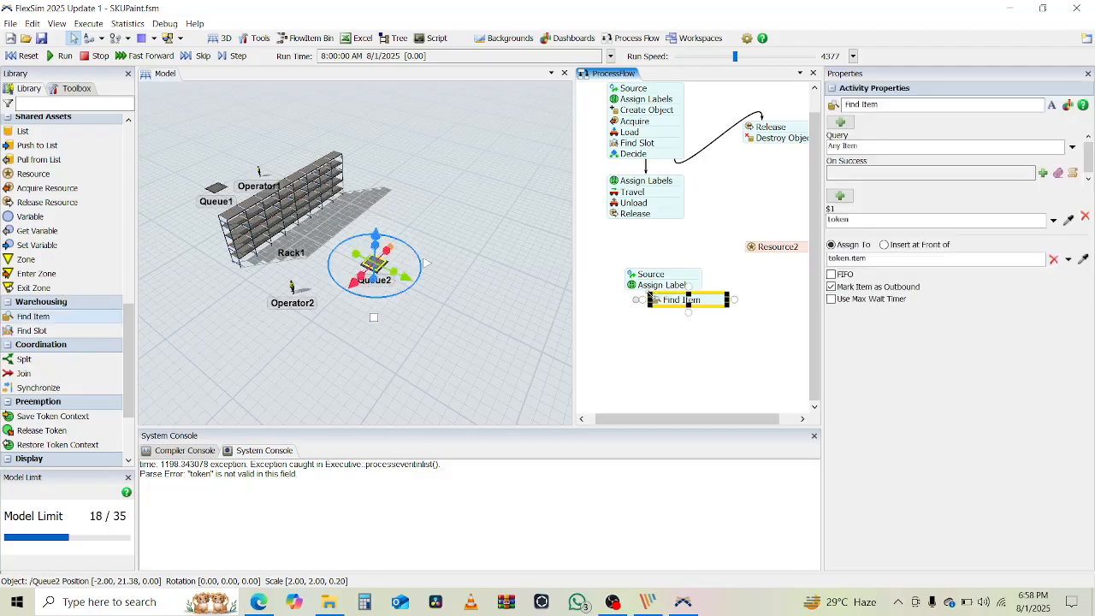
Attach the Find Item activity directly beneath the new Assign Labels activity in the order-picking block
drag(670, 303, 646, 299)
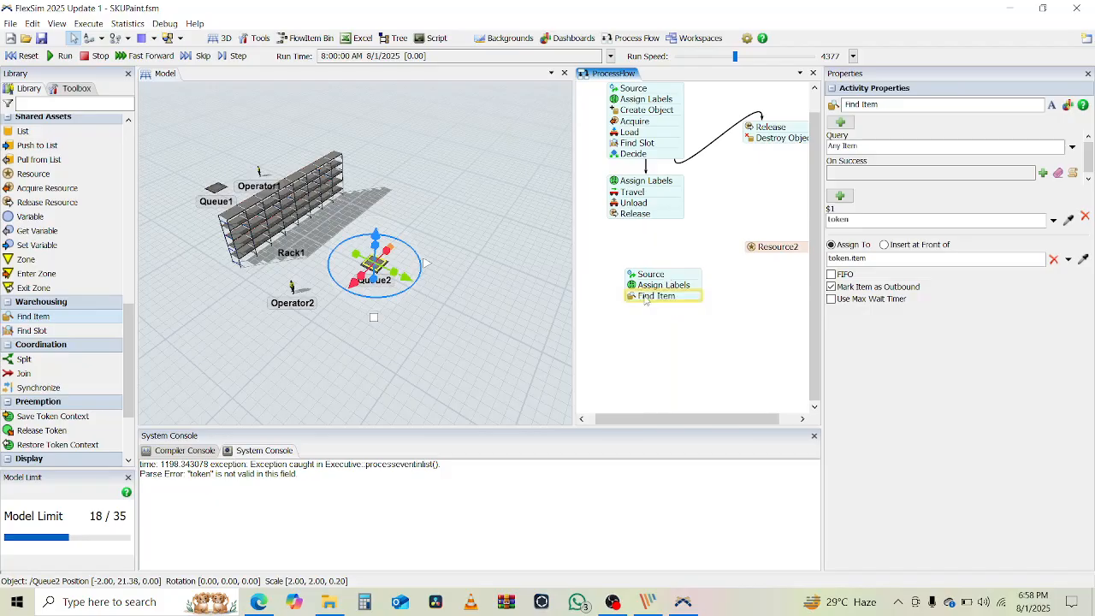
click(694, 288)
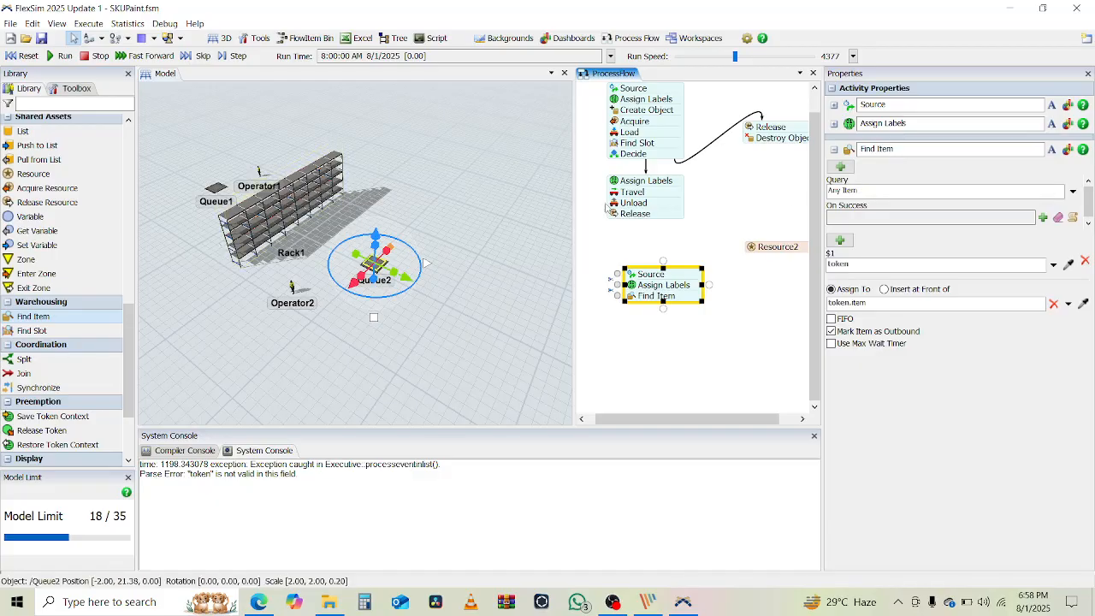
Review the name and value of the label that the Create Object activity assigns to created objects
scroll(694, 216, up, 2)
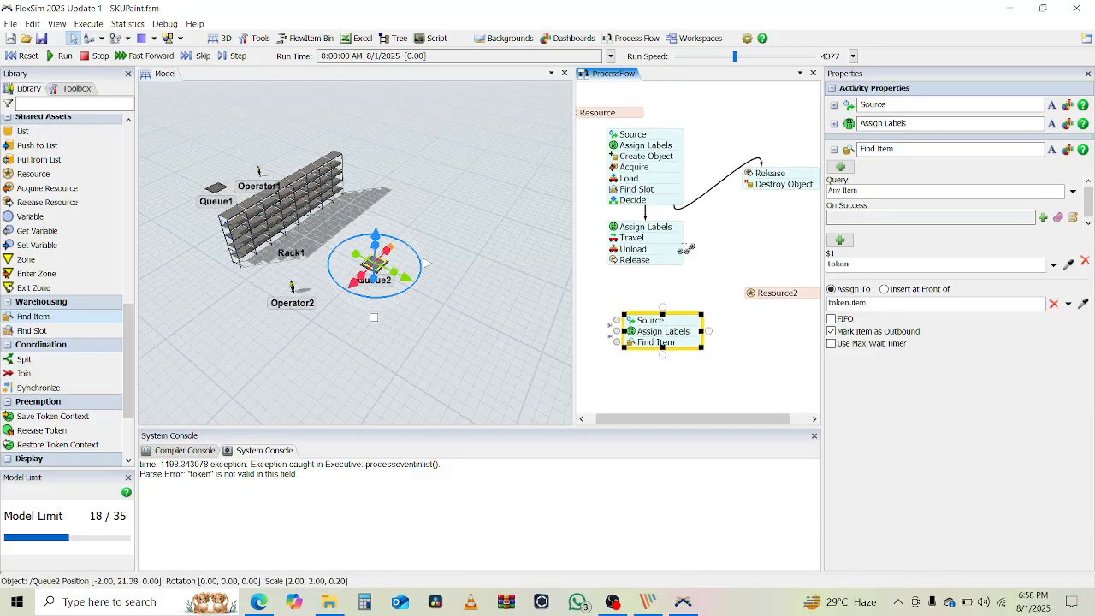
right_click(619, 160)
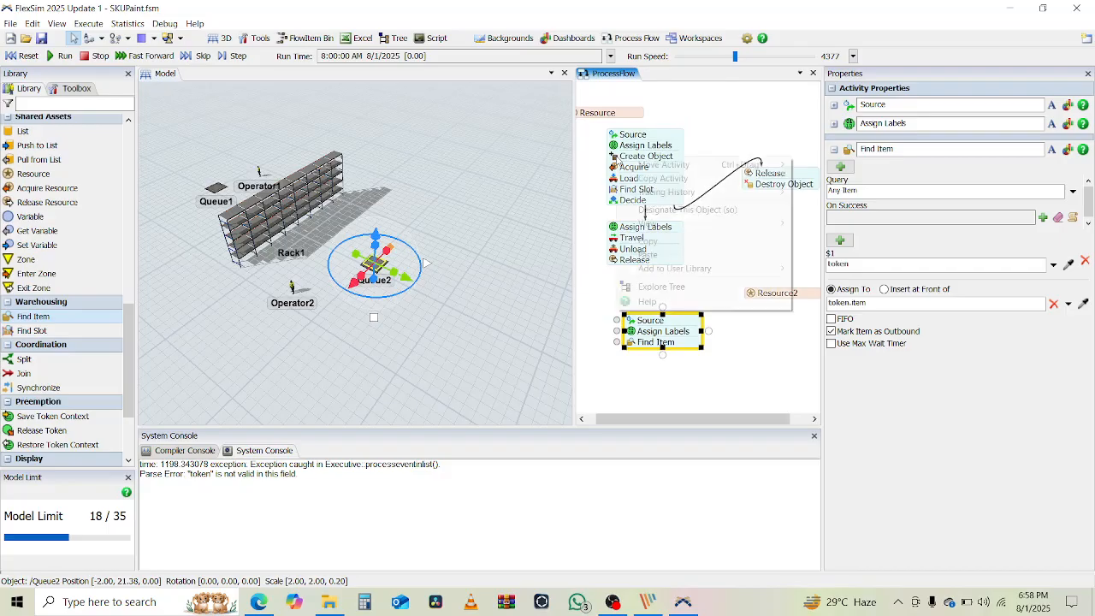
click(595, 219)
double_click(618, 160)
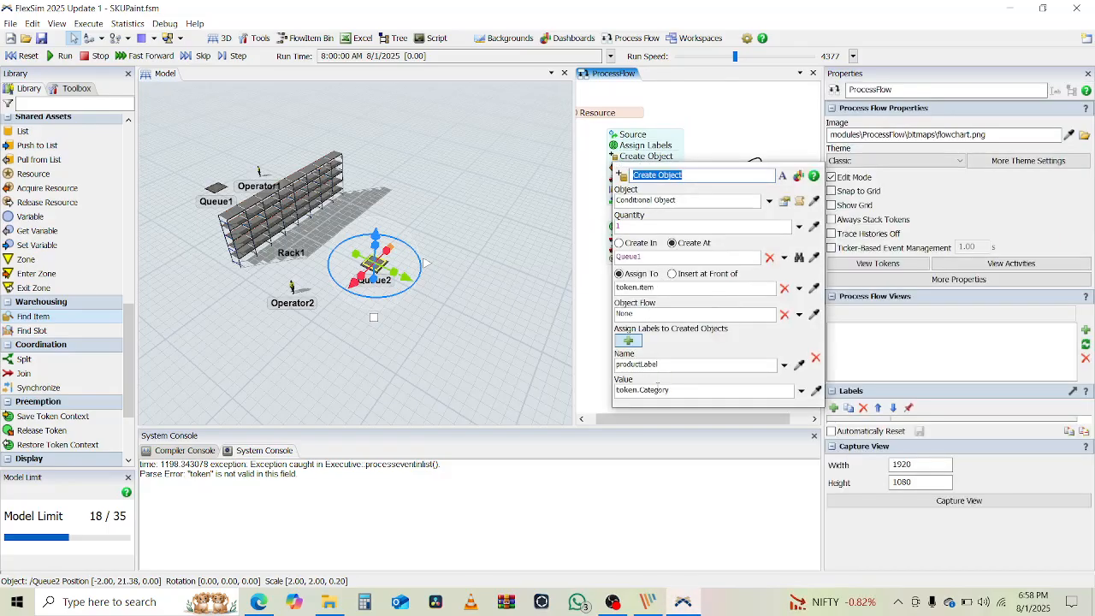
drag(660, 365, 618, 365)
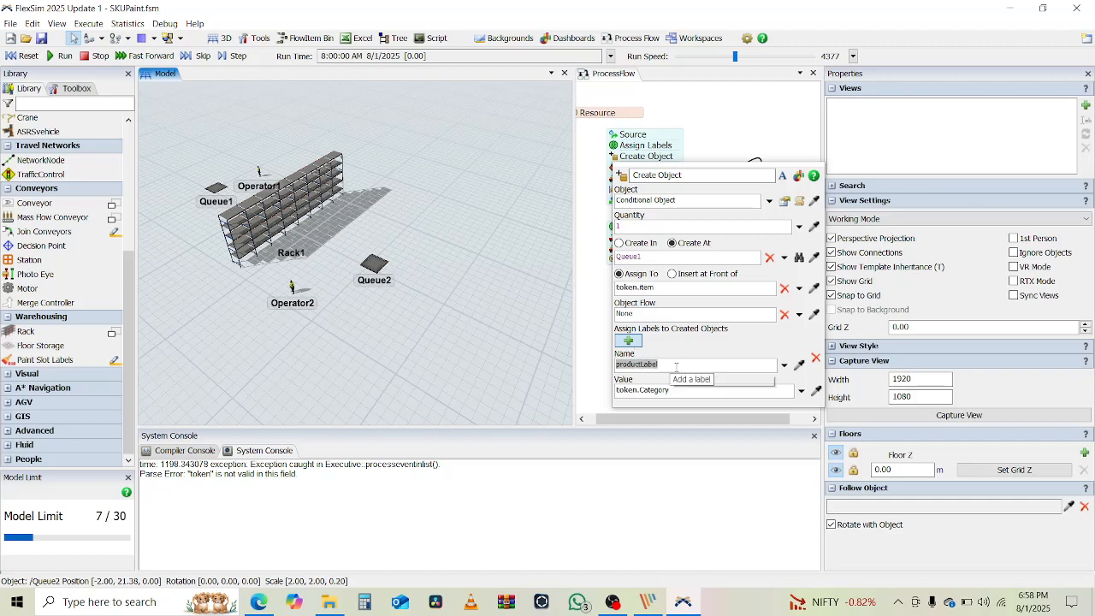
click(662, 392)
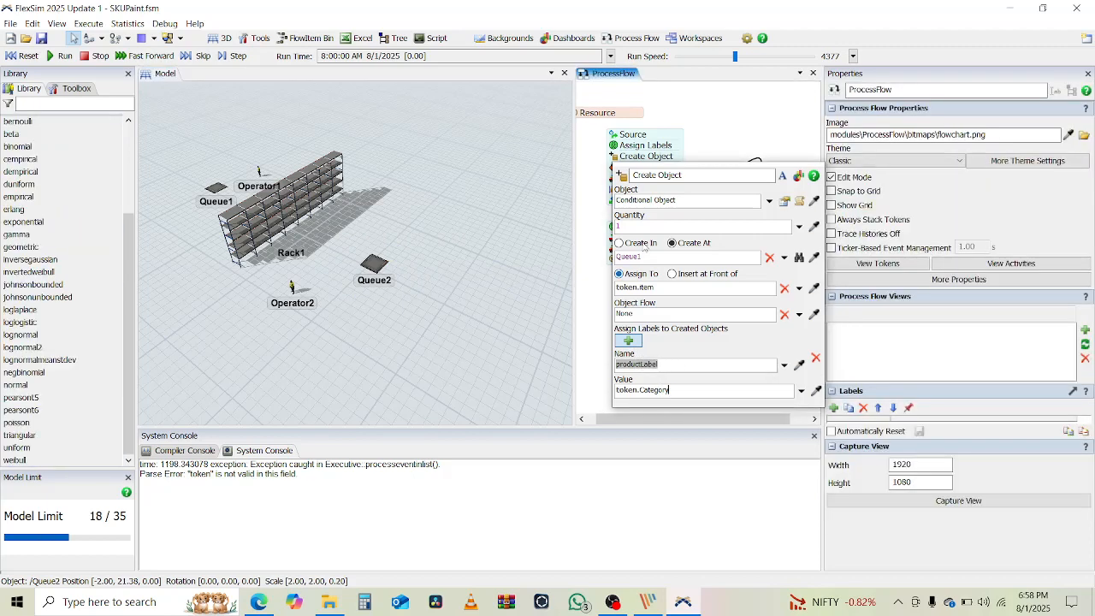
click(585, 267)
double_click(633, 342)
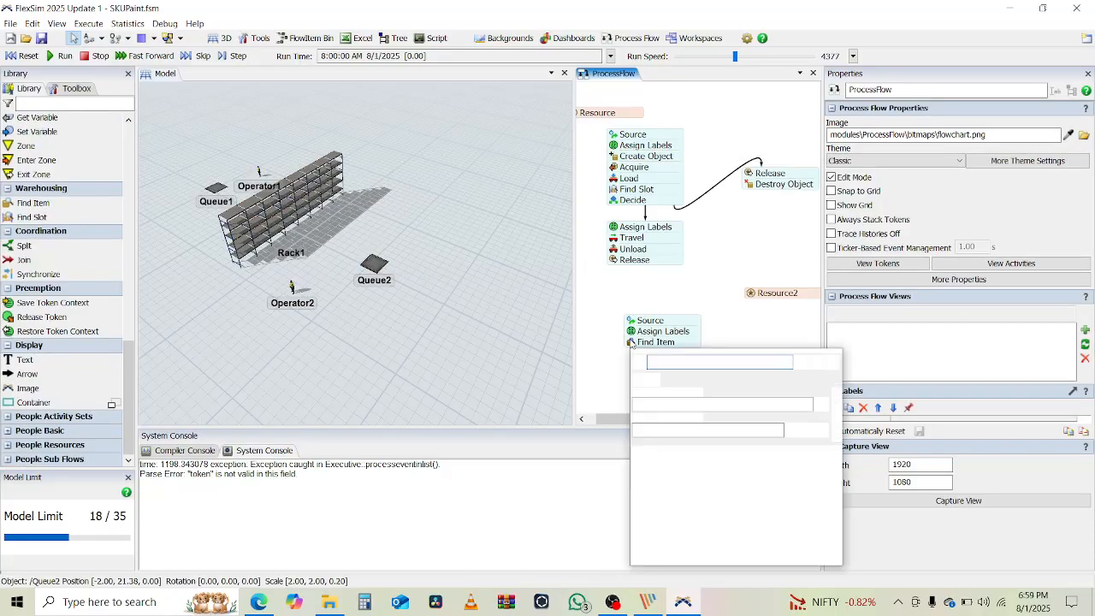
right_click(612, 147)
click(581, 195)
click(582, 195)
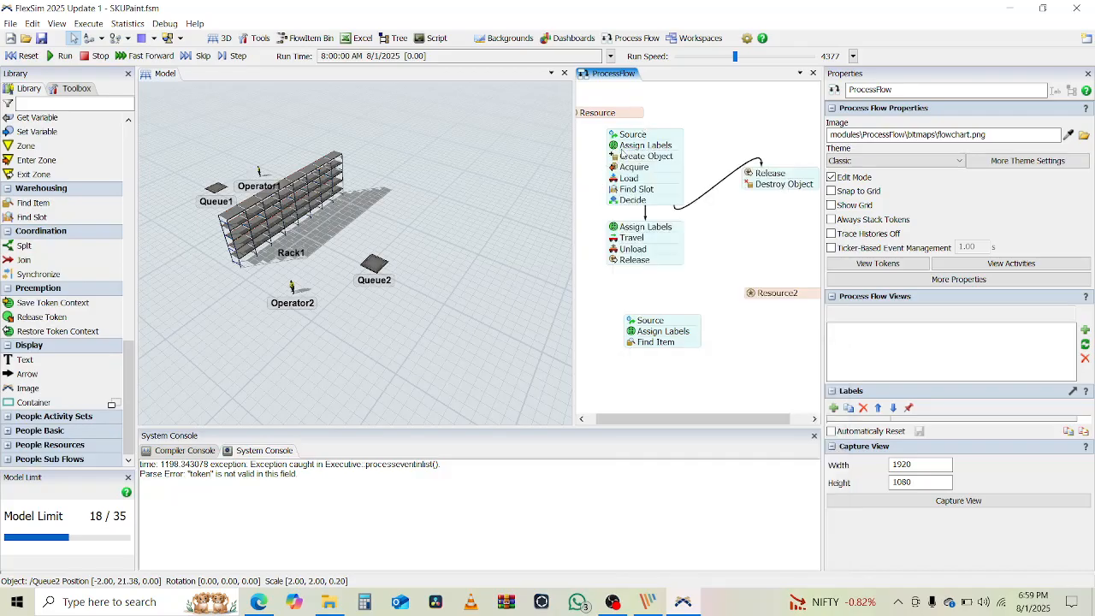
double_click(618, 157)
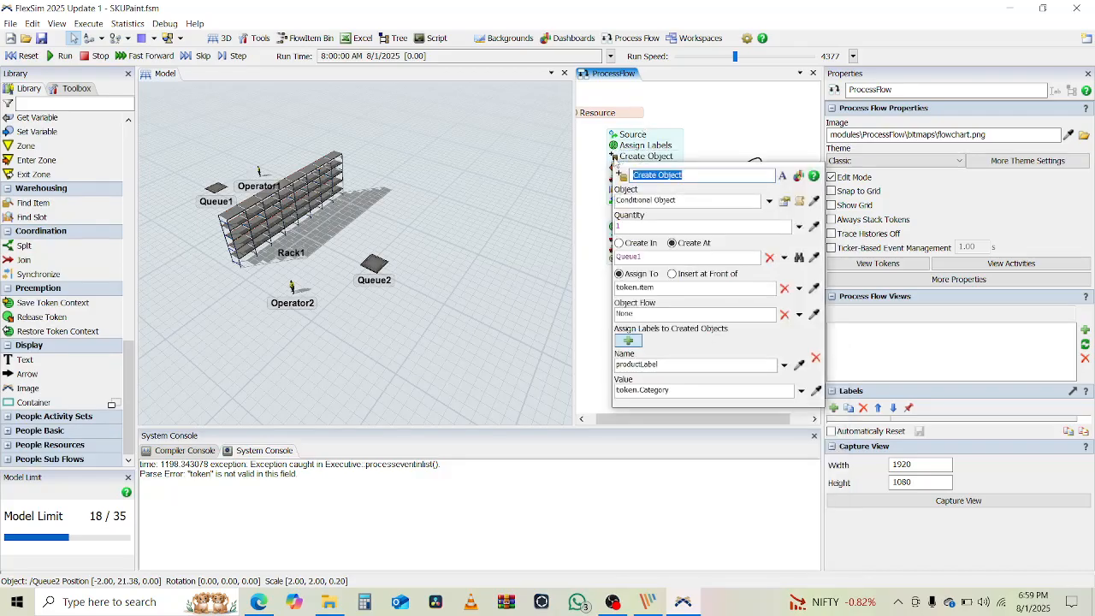
click(597, 232)
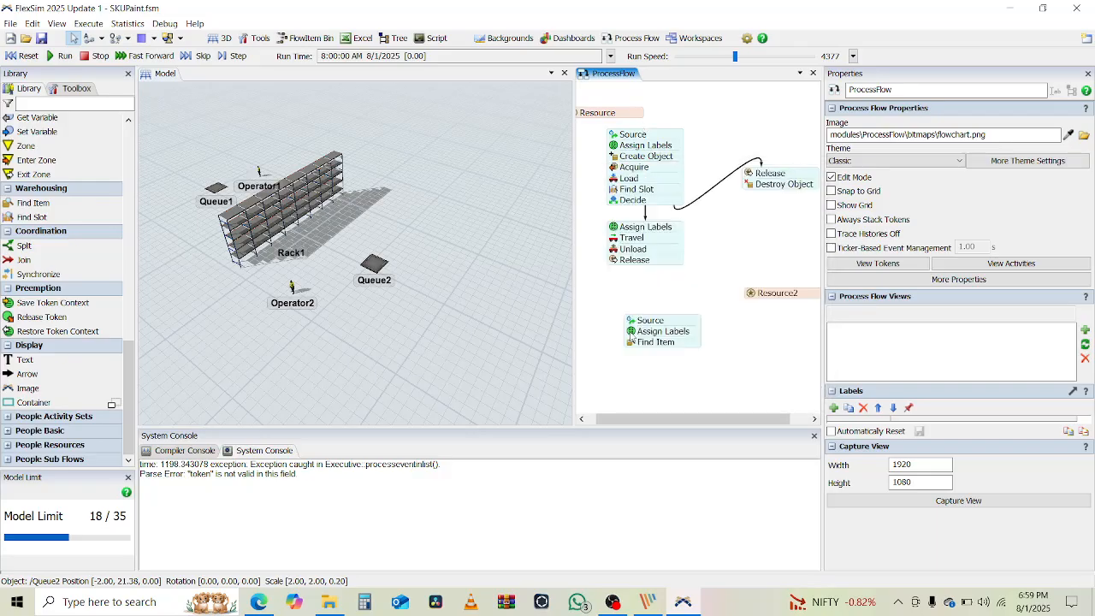
Set the Find Item query to WHERE productLabel = token.orderID and check the label name in the new Assign Labels activity
double_click(630, 342)
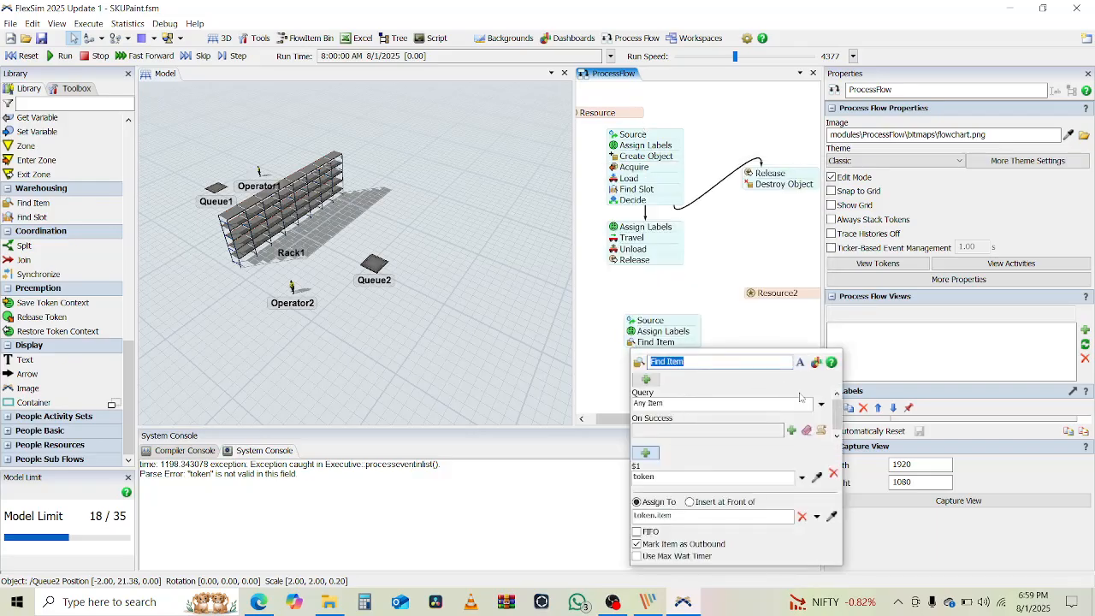
click(729, 406)
key(ctrl+a)
text(WH)
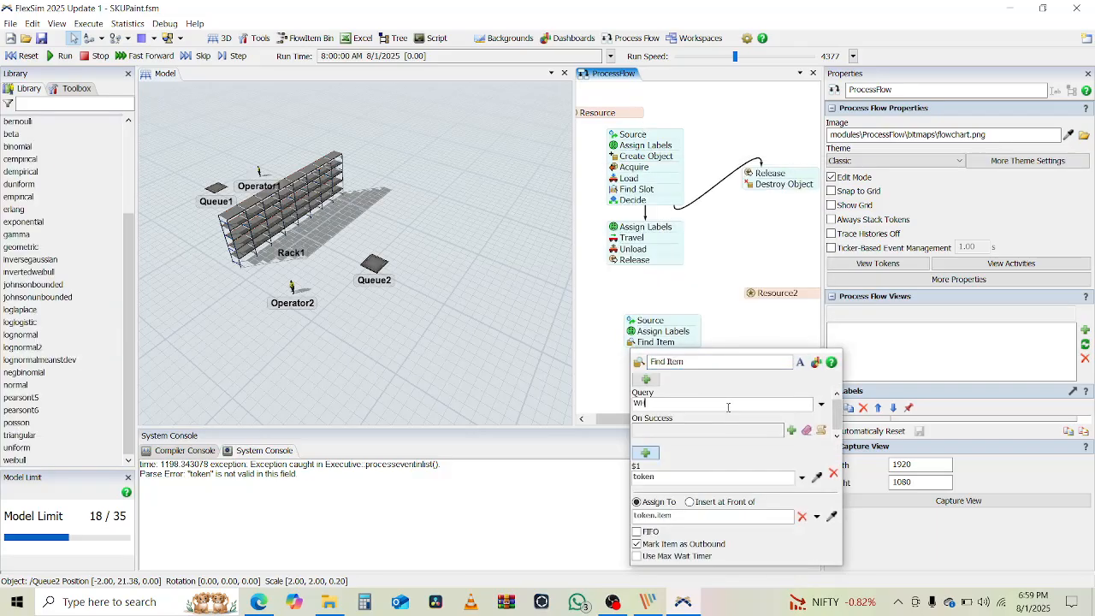
text(ERE pr)
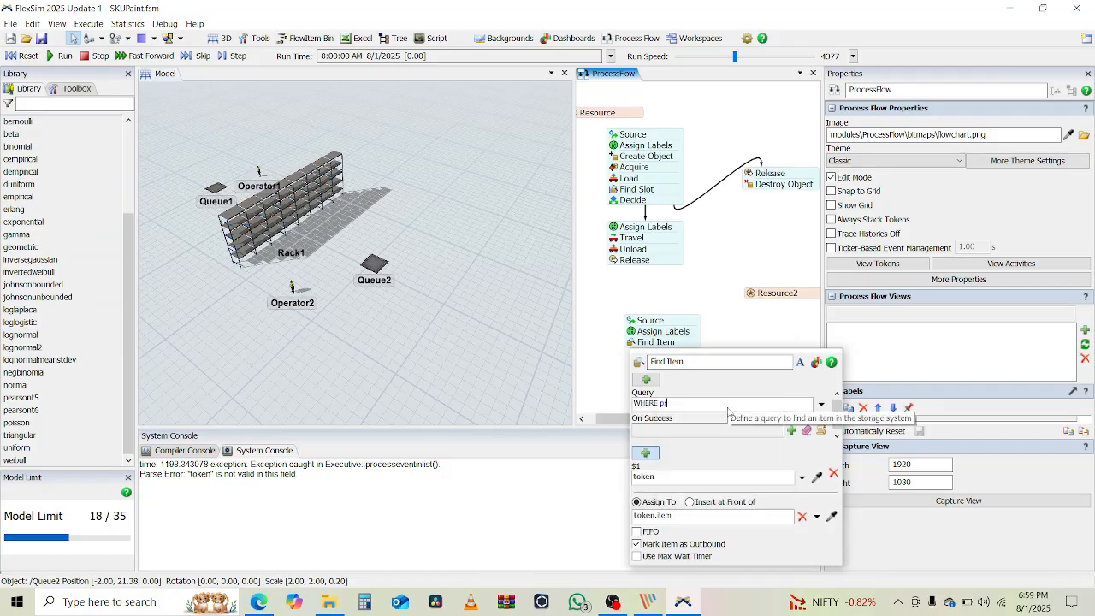
text(oductLab)
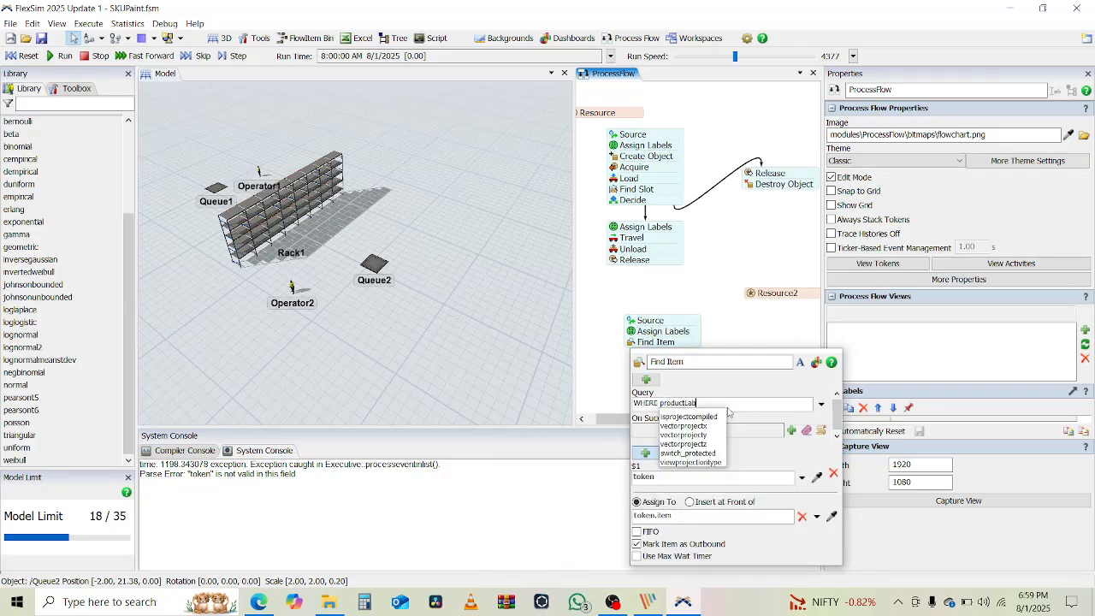
text(el =)
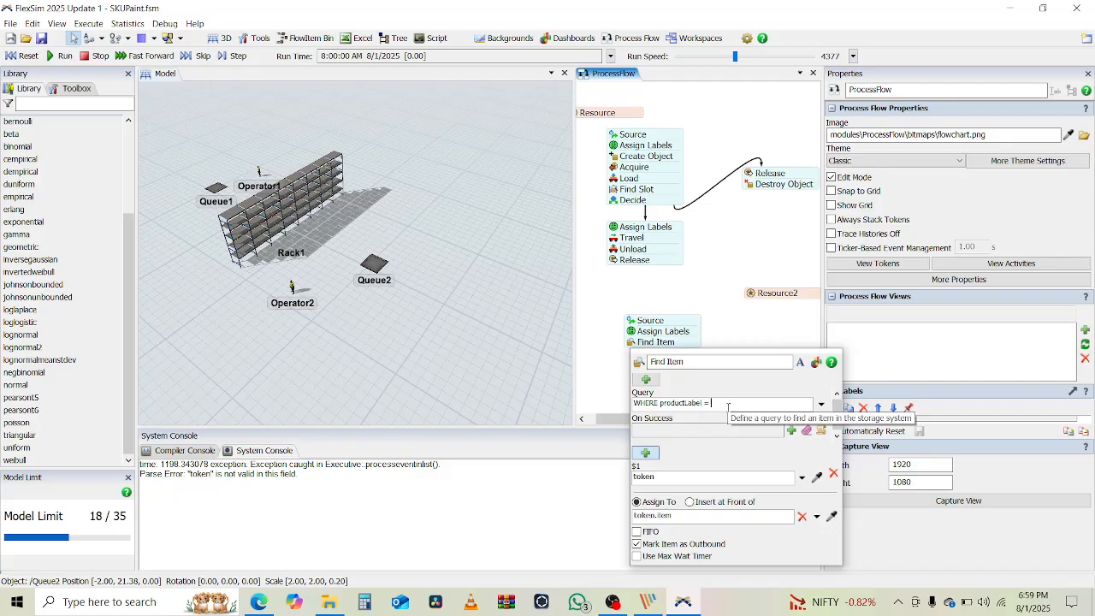
text( token.)
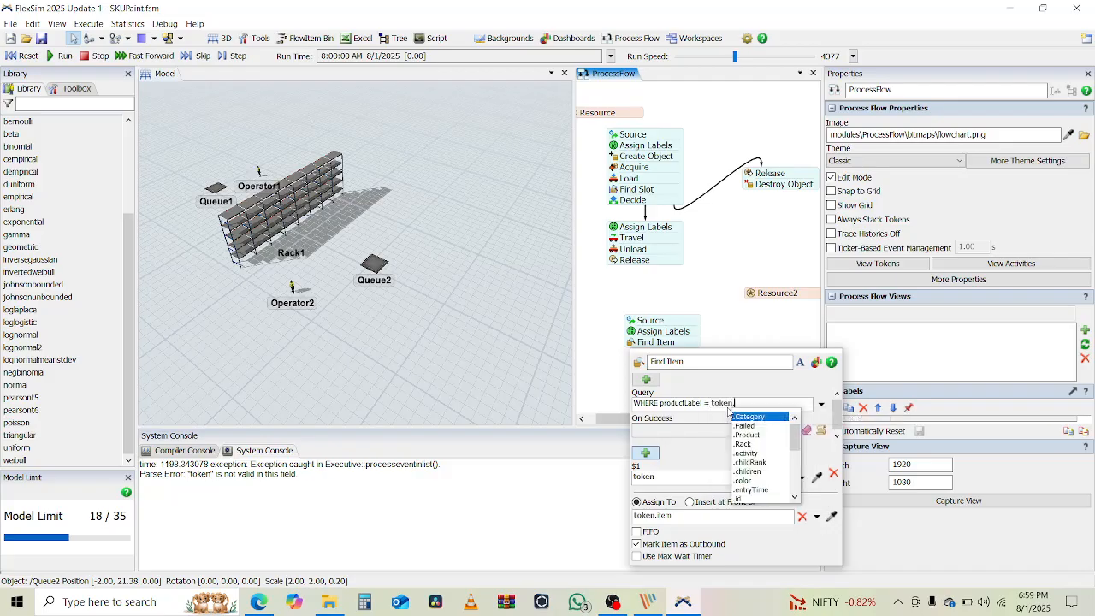
text(orderID)
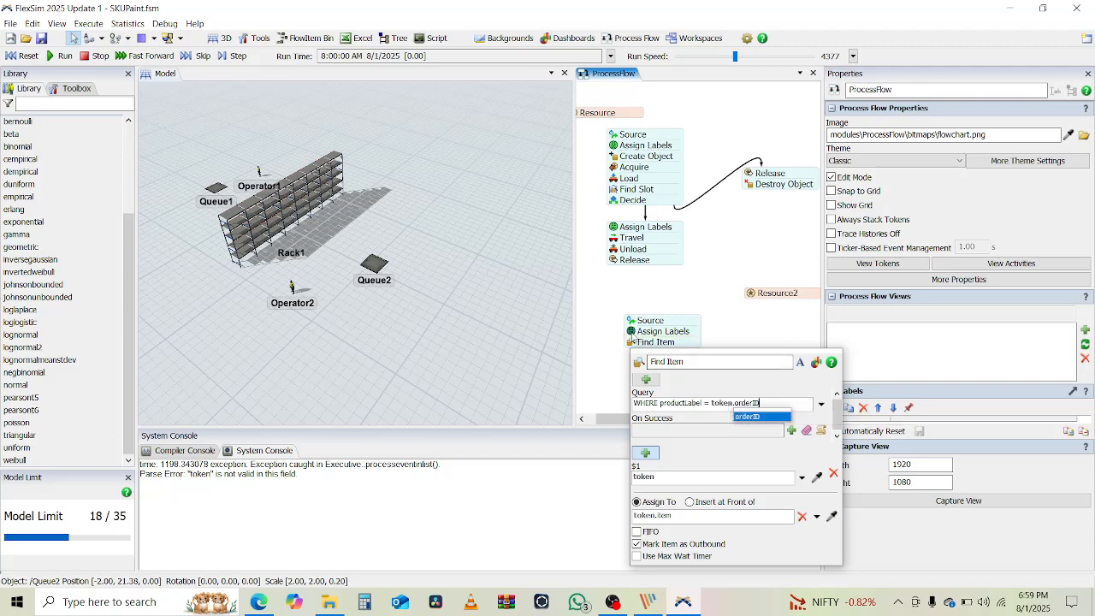
click(632, 333)
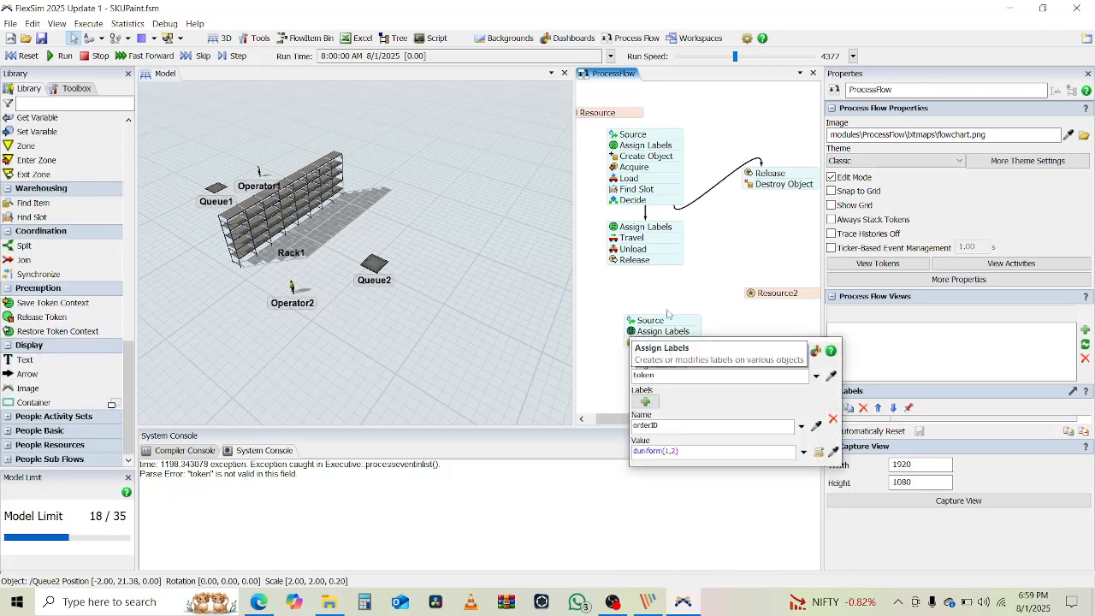
click(700, 296)
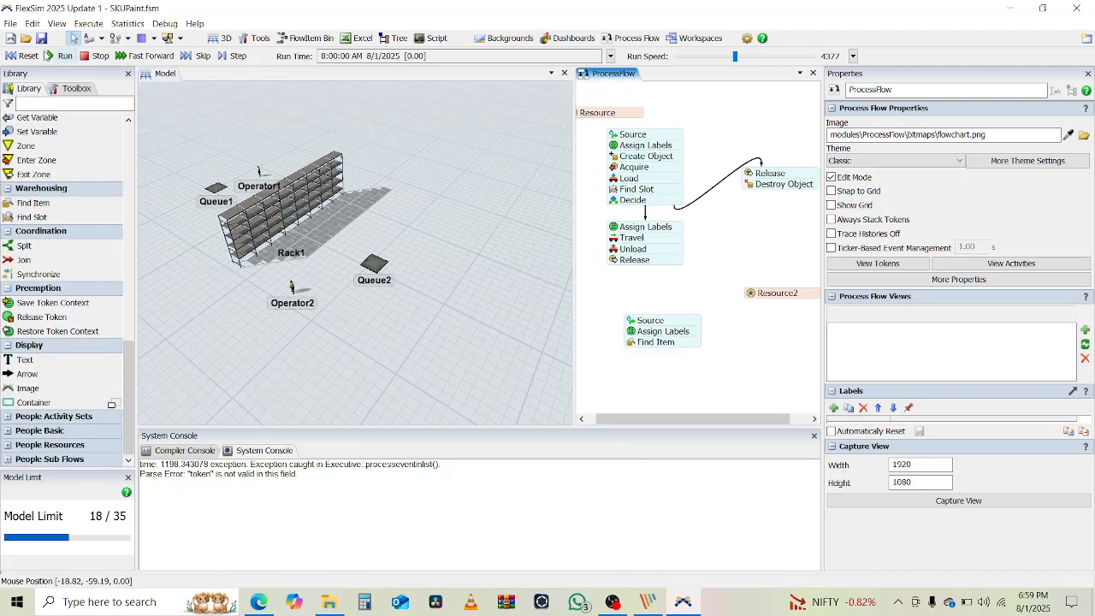
Run the model, inspect the labels of the token waiting at Find Item, and reset the simulation
click(53, 55)
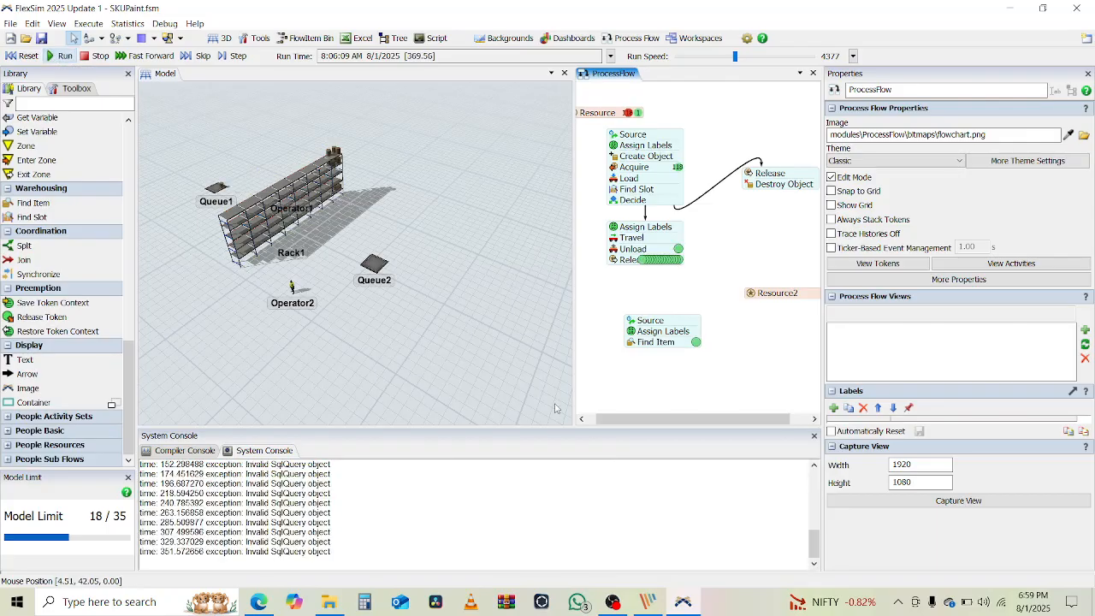
click(697, 343)
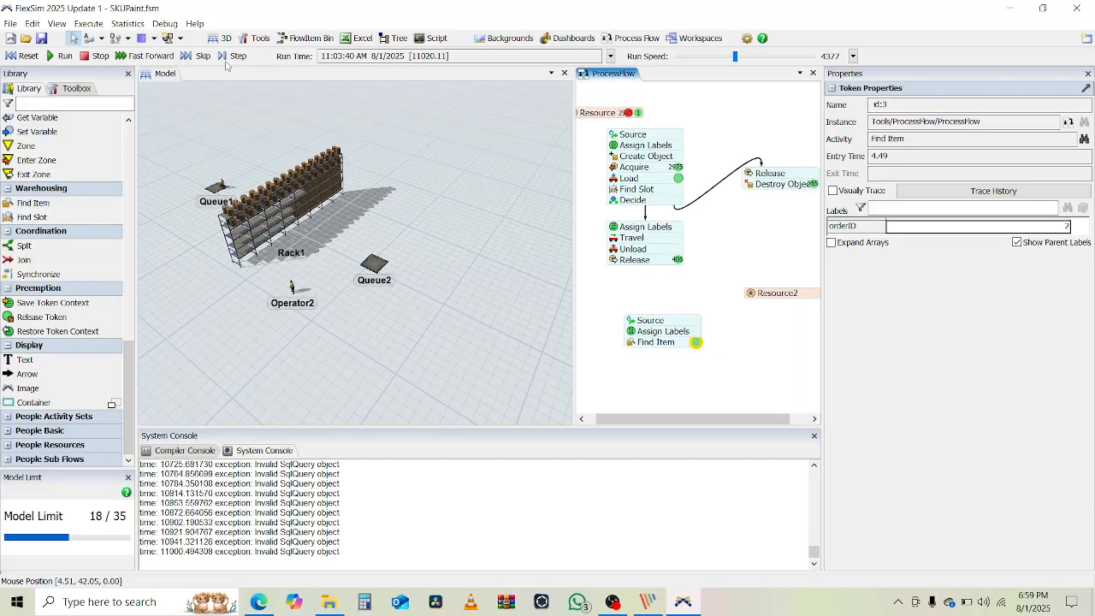
click(22, 55)
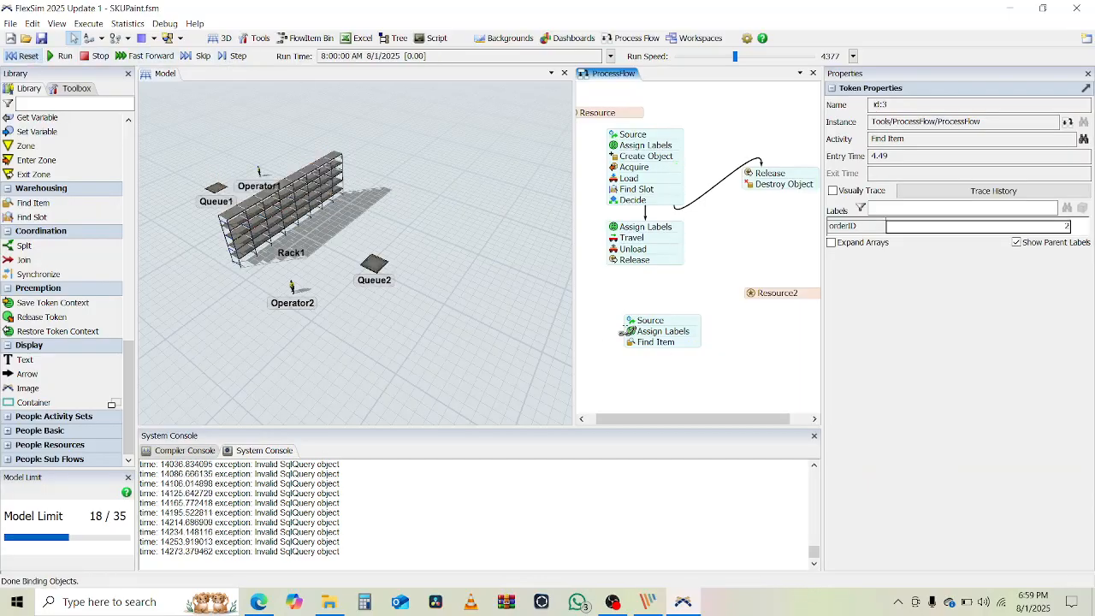
Compare the label settings in Create Object with the Find Item query and look through the System Console exceptions
double_click(616, 160)
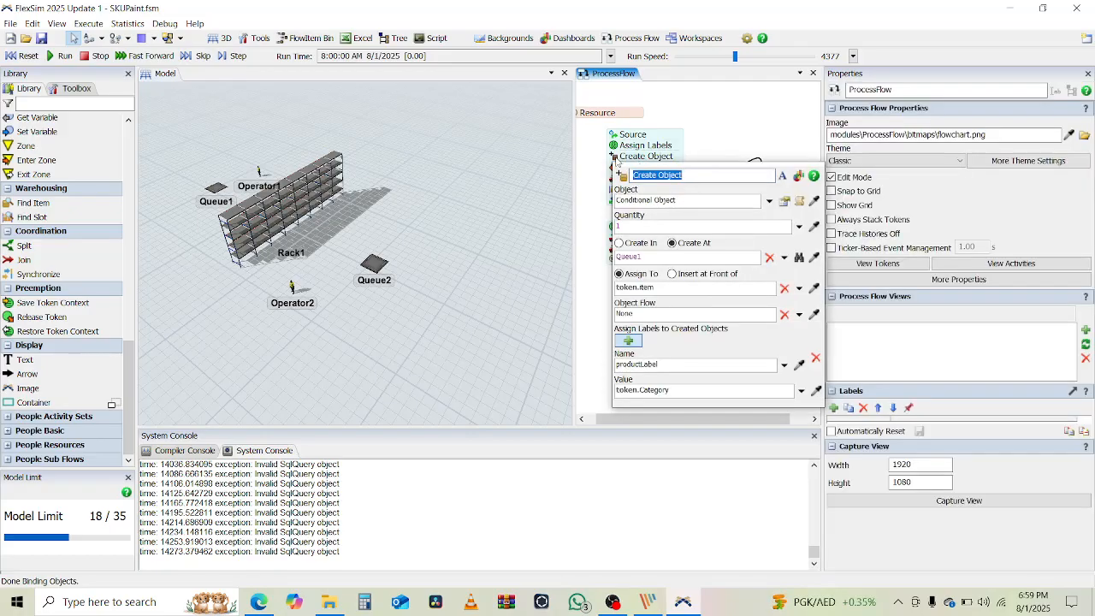
click(596, 362)
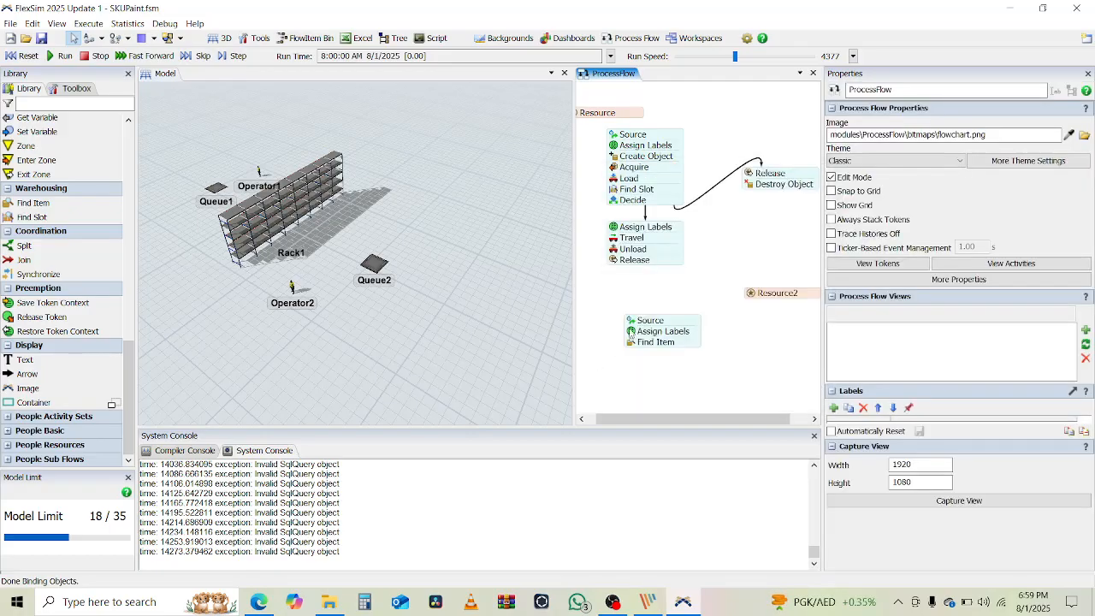
click(633, 343)
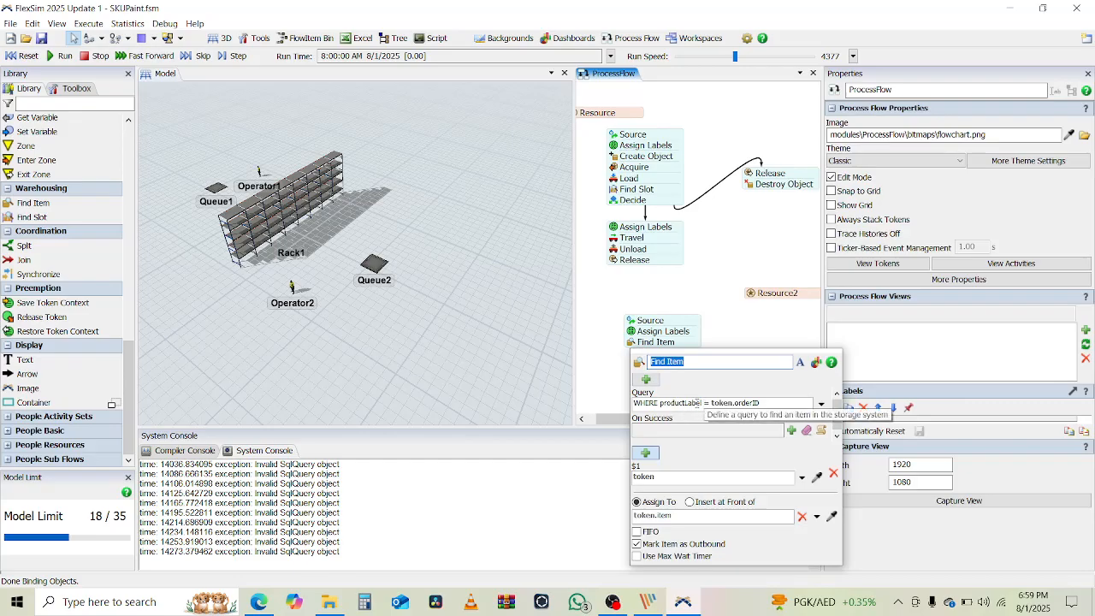
click(703, 403)
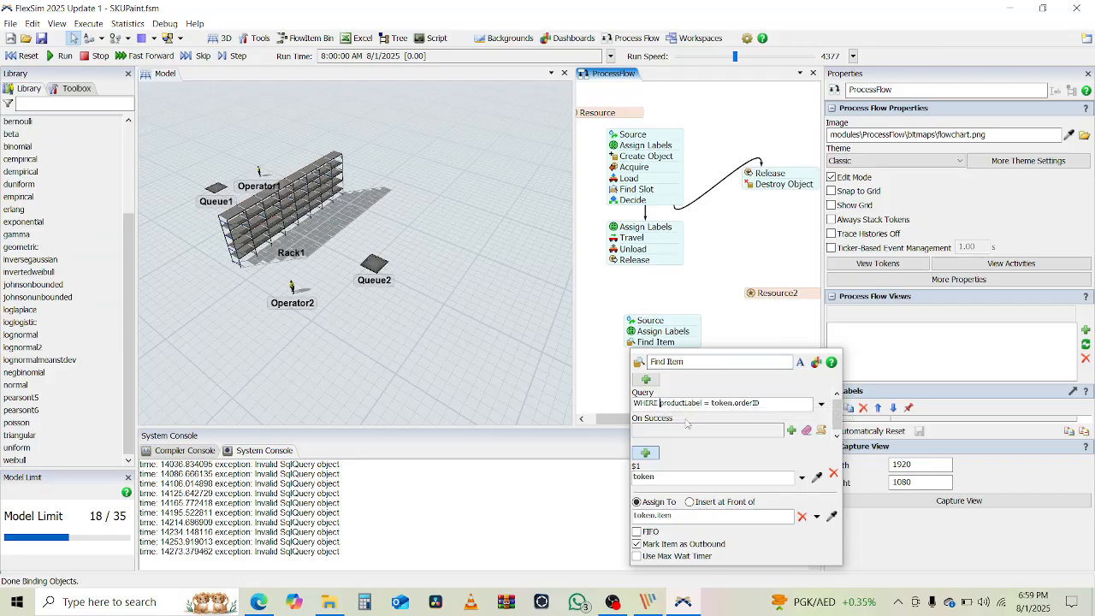
click(321, 506)
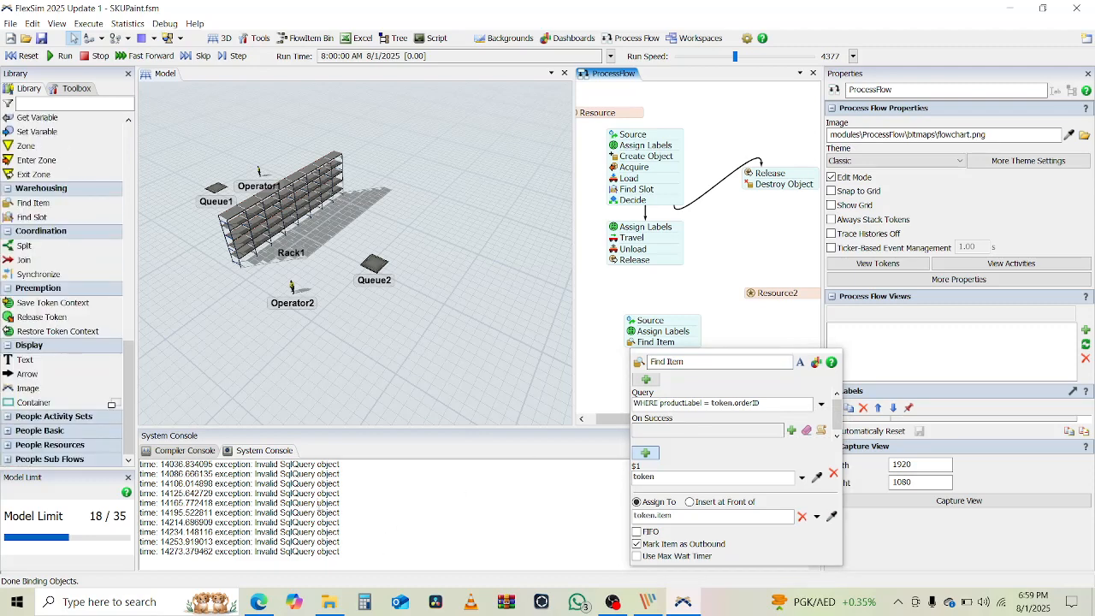
scroll(364, 499, up, 2)
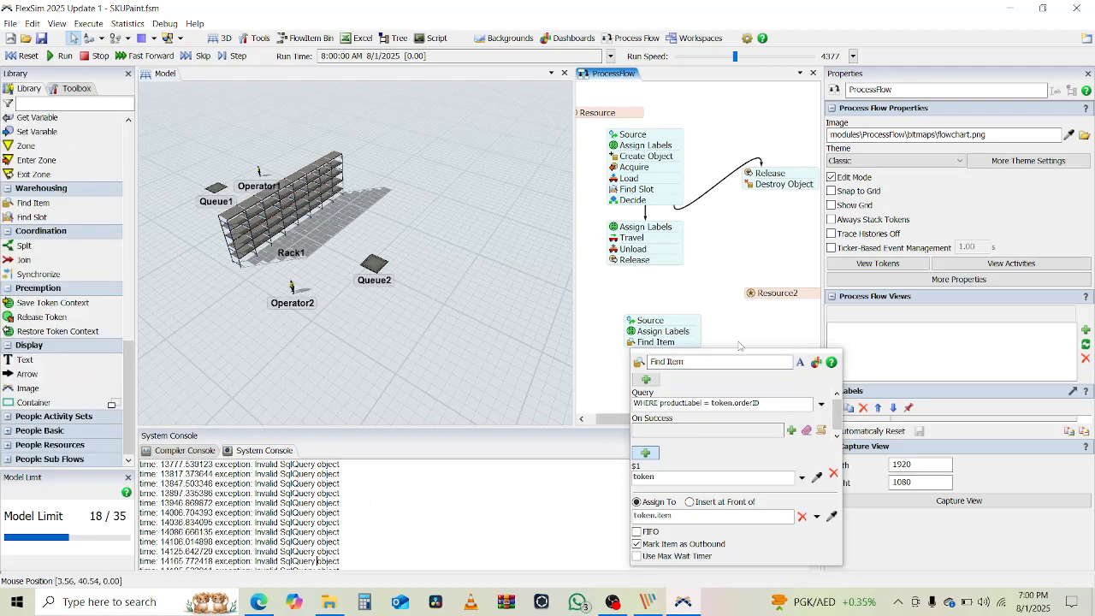
click(770, 333)
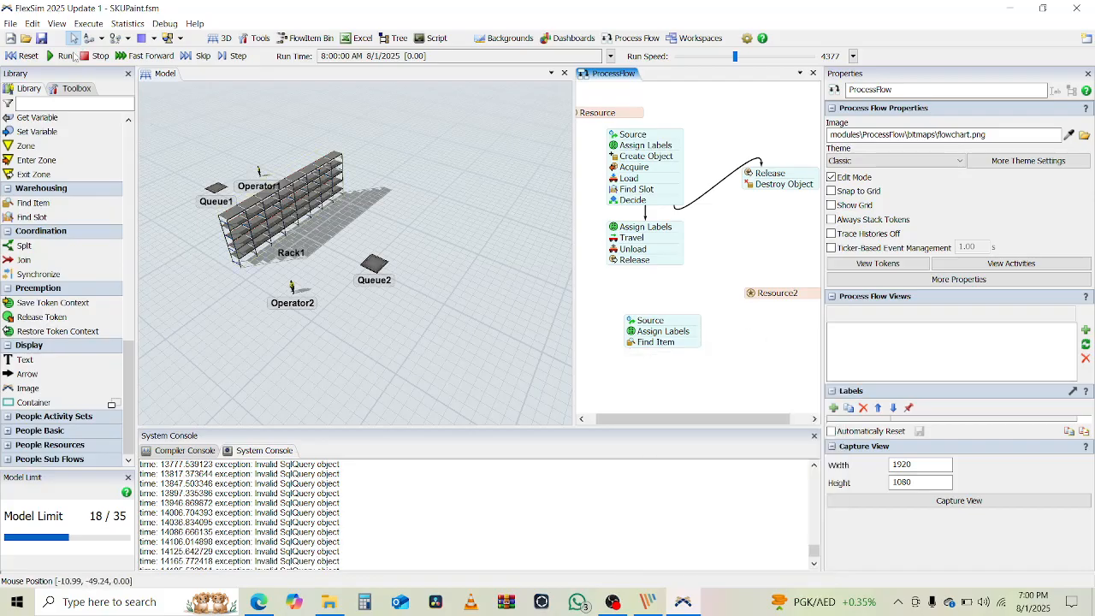
Run the model again and examine the System Console for the first exceptions raised by the Find Item query
click(59, 58)
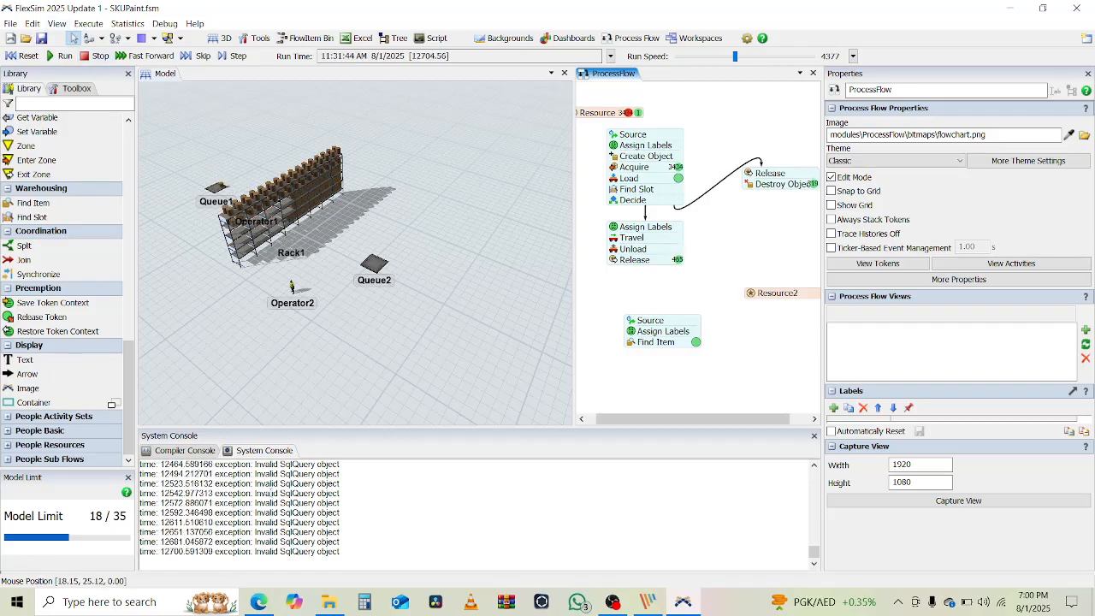
scroll(474, 513, up, 15)
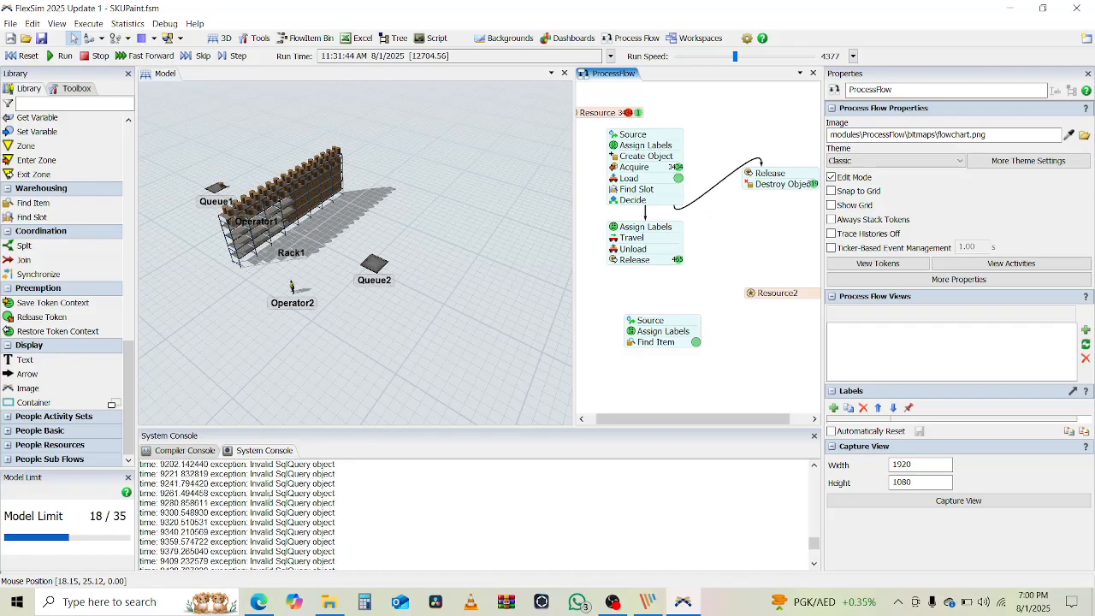
scroll(475, 513, up, 10)
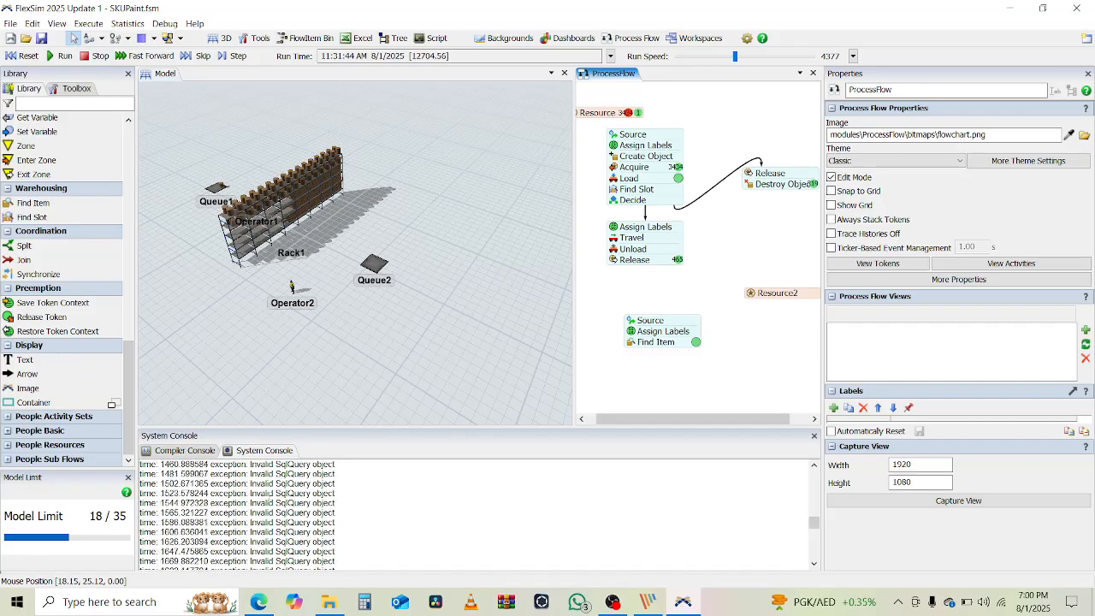
scroll(474, 513, up, 2)
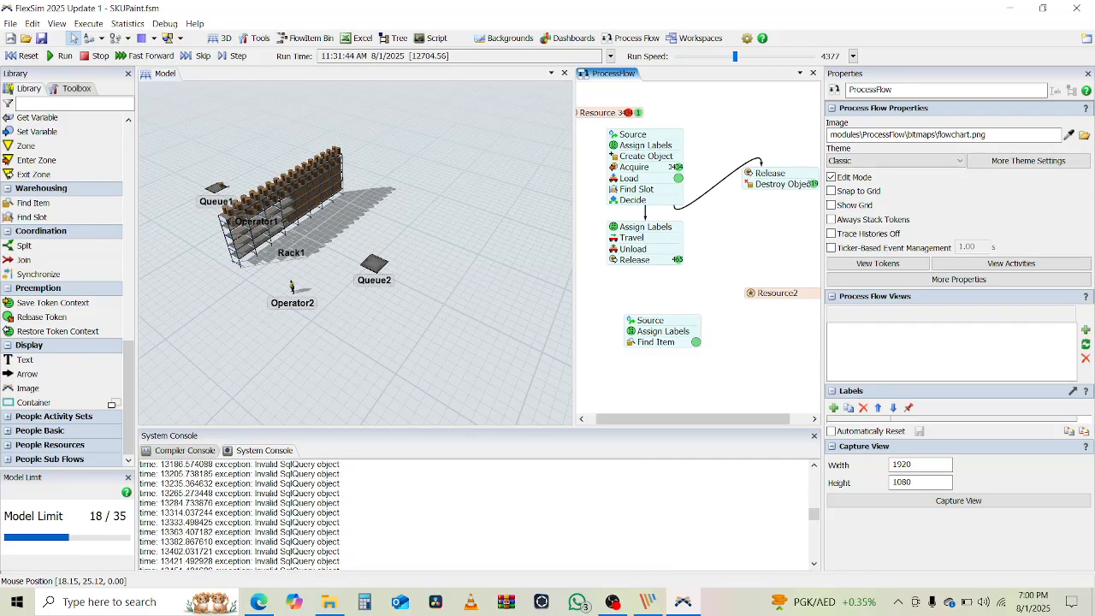
scroll(475, 513, down, 3)
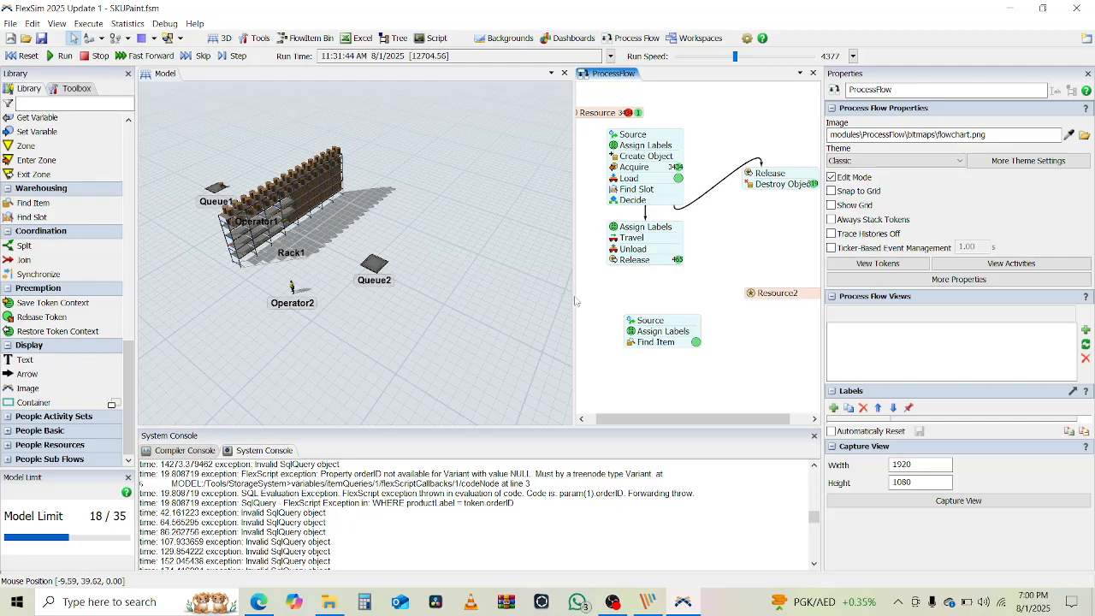
Check the orderID label in Assign Labels, try WHERE productLabel == token.orderID as the Find Item query in a run, and reset the model
double_click(635, 335)
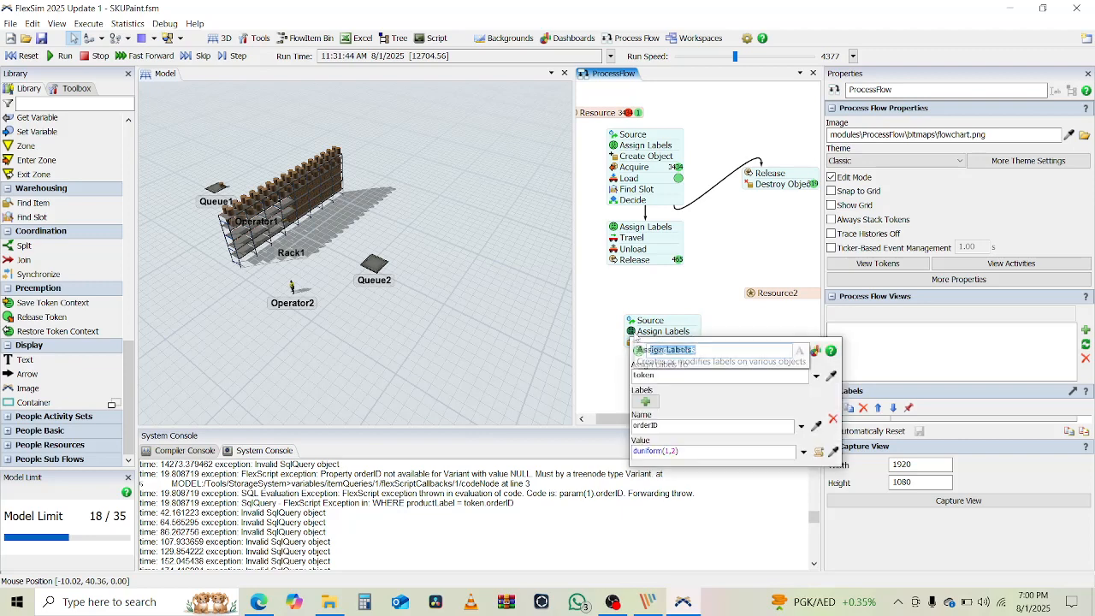
click(621, 376)
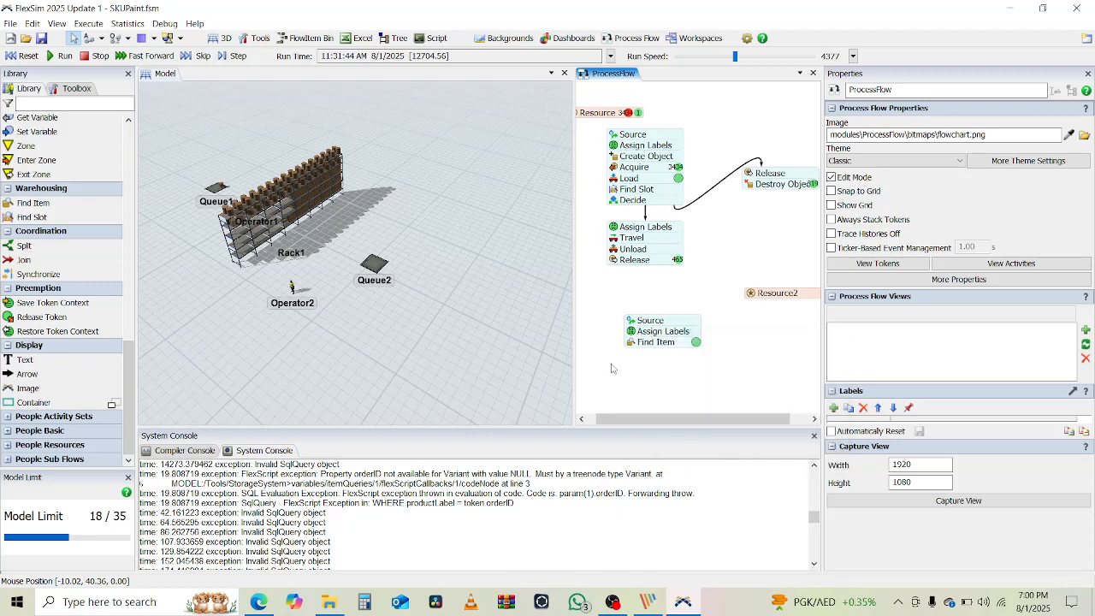
double_click(630, 343)
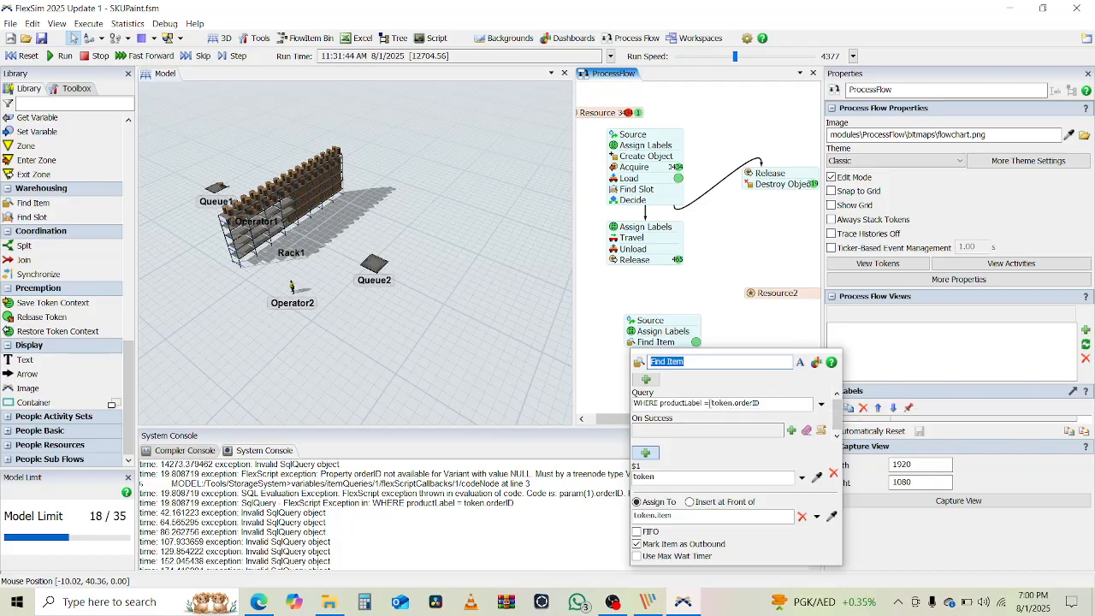
text(=)
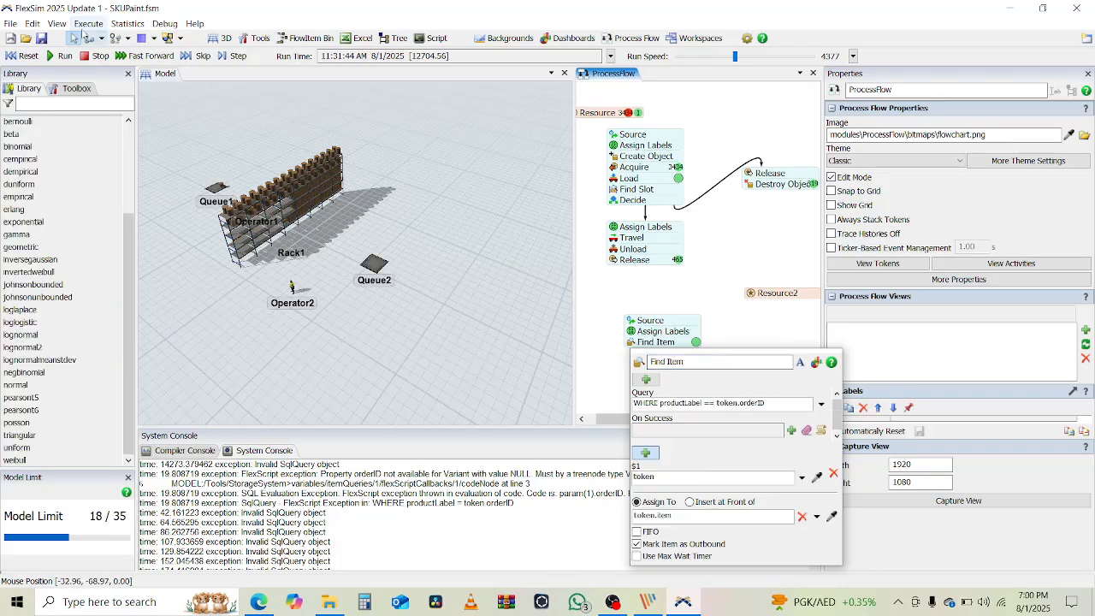
click(52, 56)
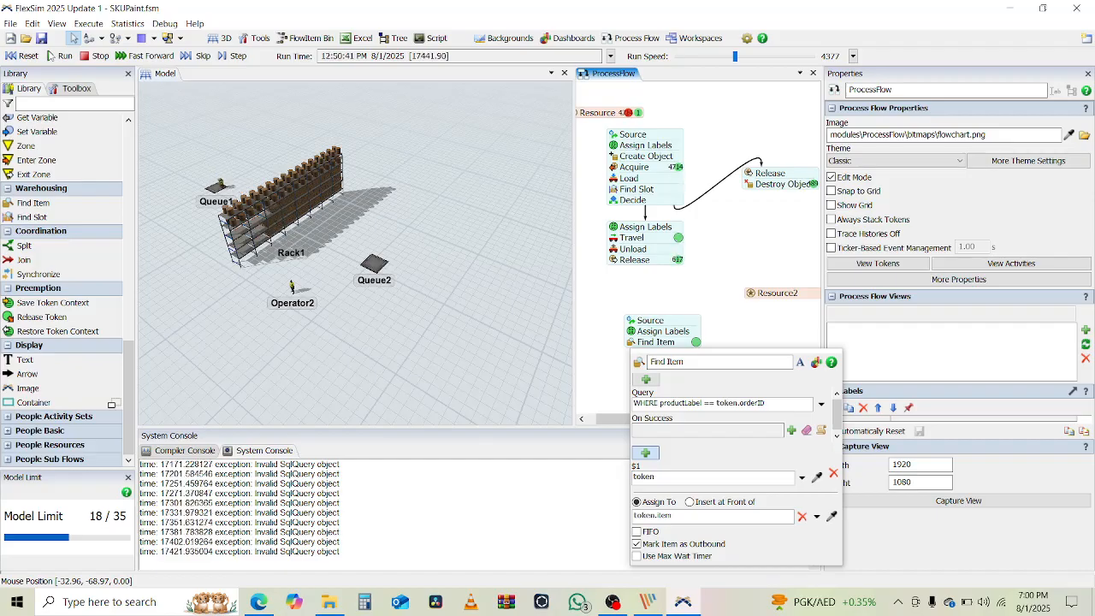
click(28, 55)
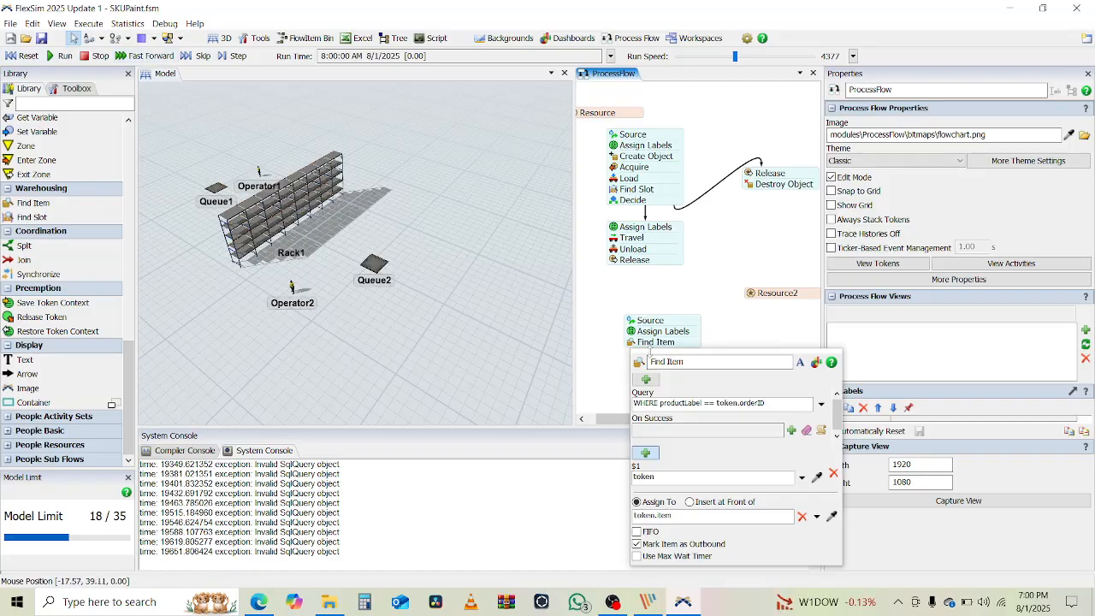
Compare the Find Item query with the name and value of the label assigned in Create Object
click(657, 403)
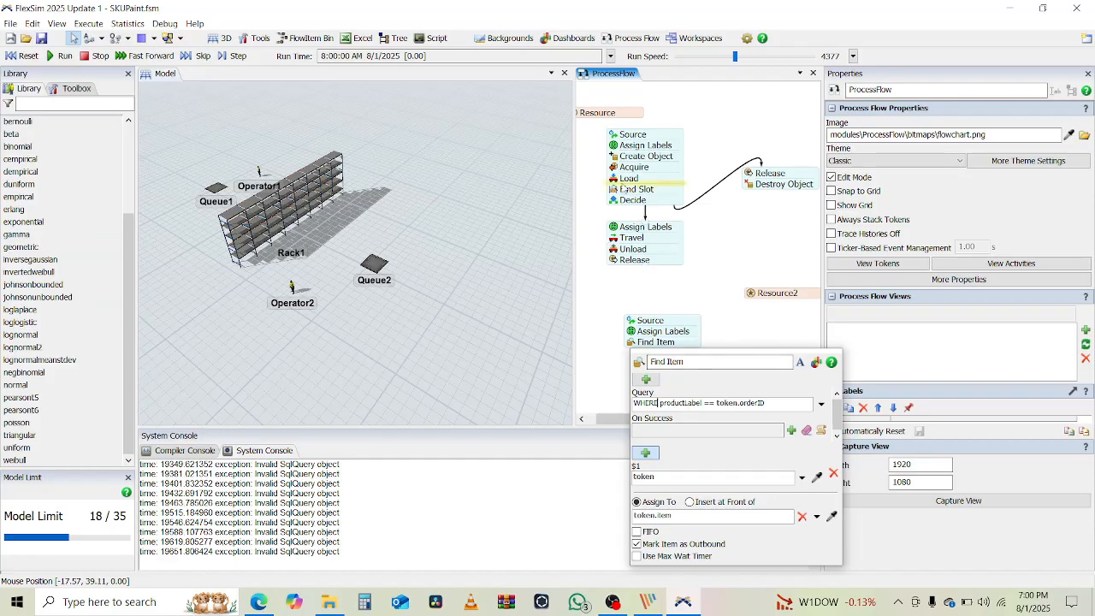
click(614, 156)
click(613, 156)
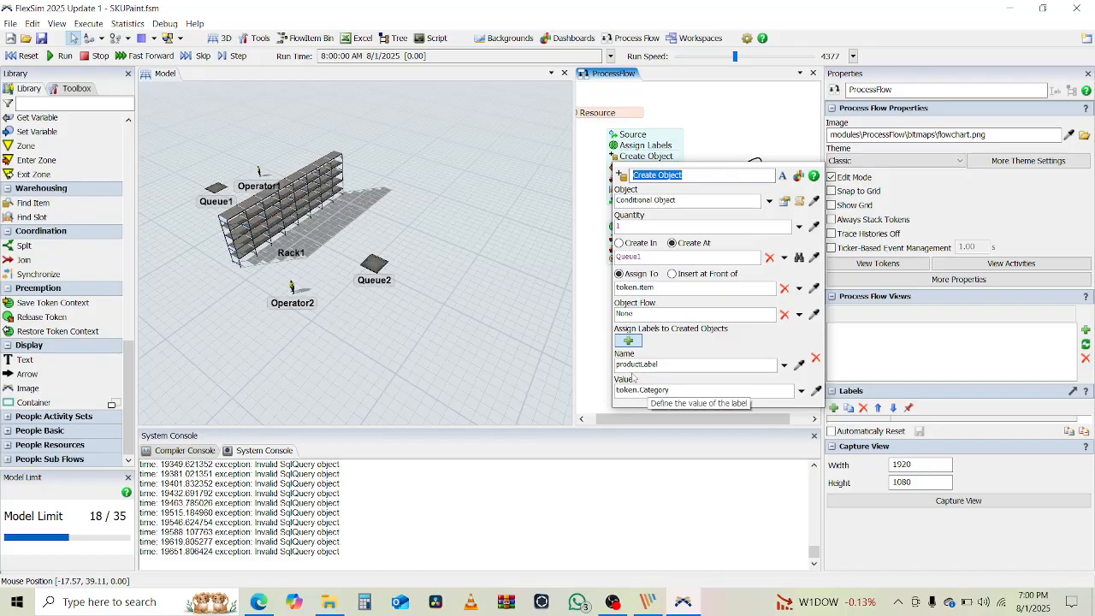
click(598, 360)
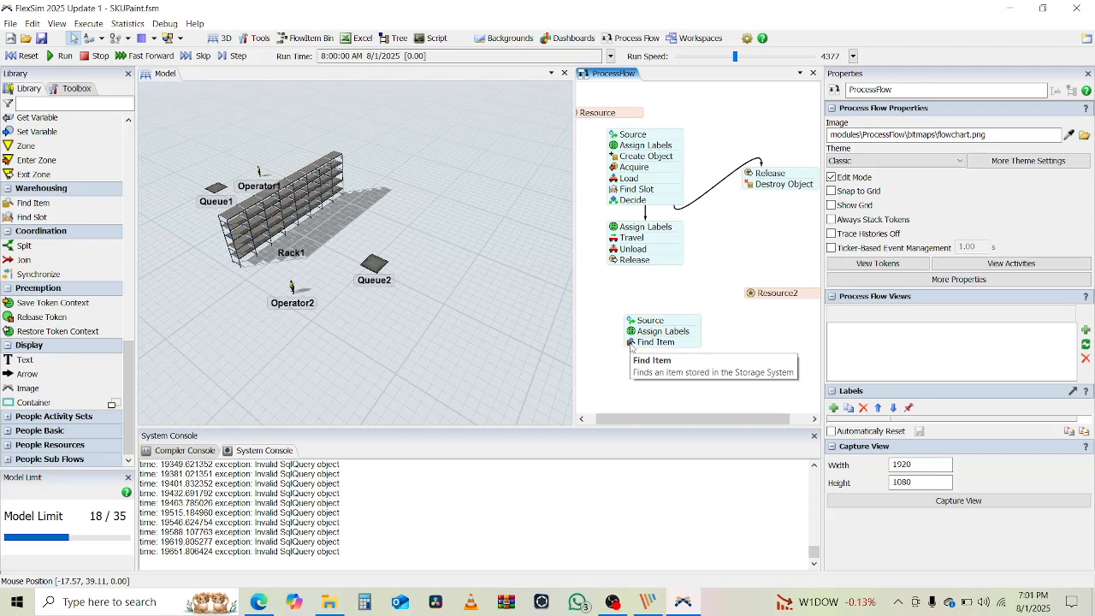
Try adding a FieldName filter to the Find Item query, and clear the whole query
double_click(631, 343)
click(821, 404)
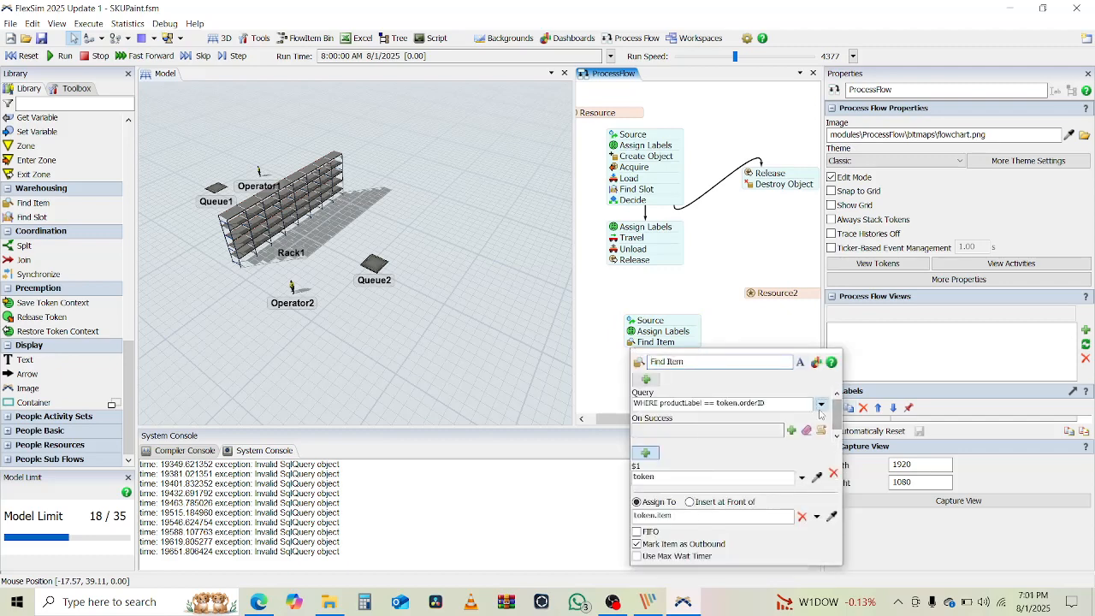
mouse_move(750, 484)
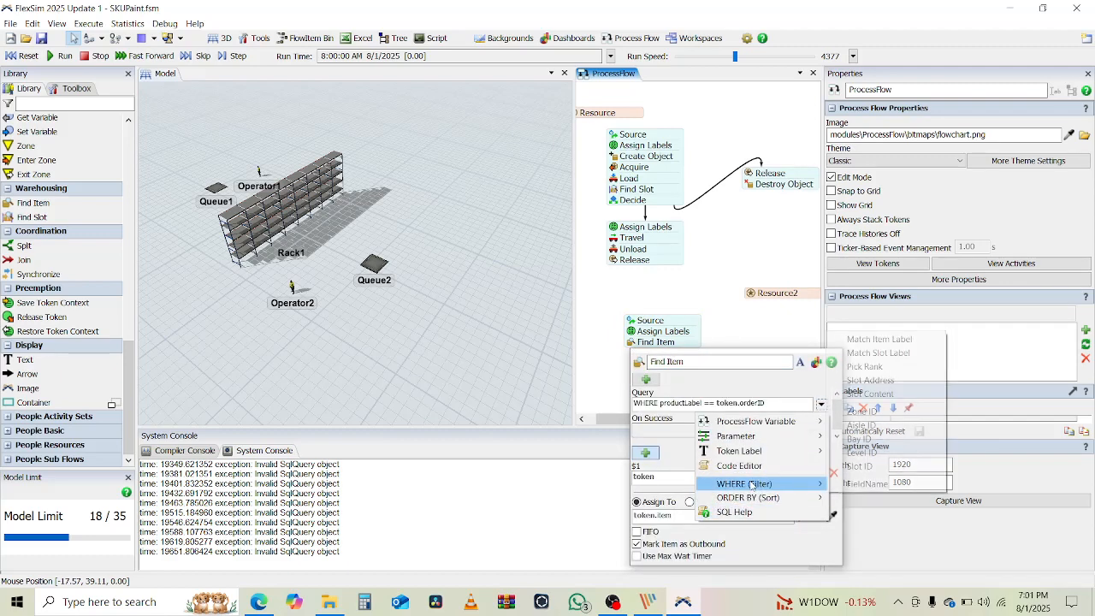
click(883, 484)
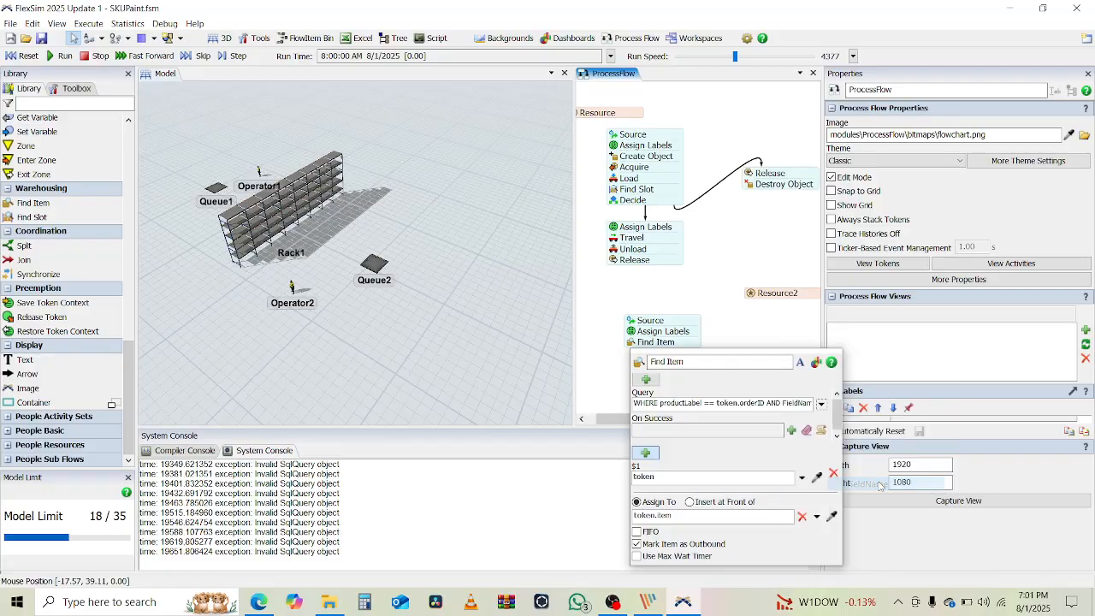
click(765, 406)
key(ctrl+a)
key(BackSpace)
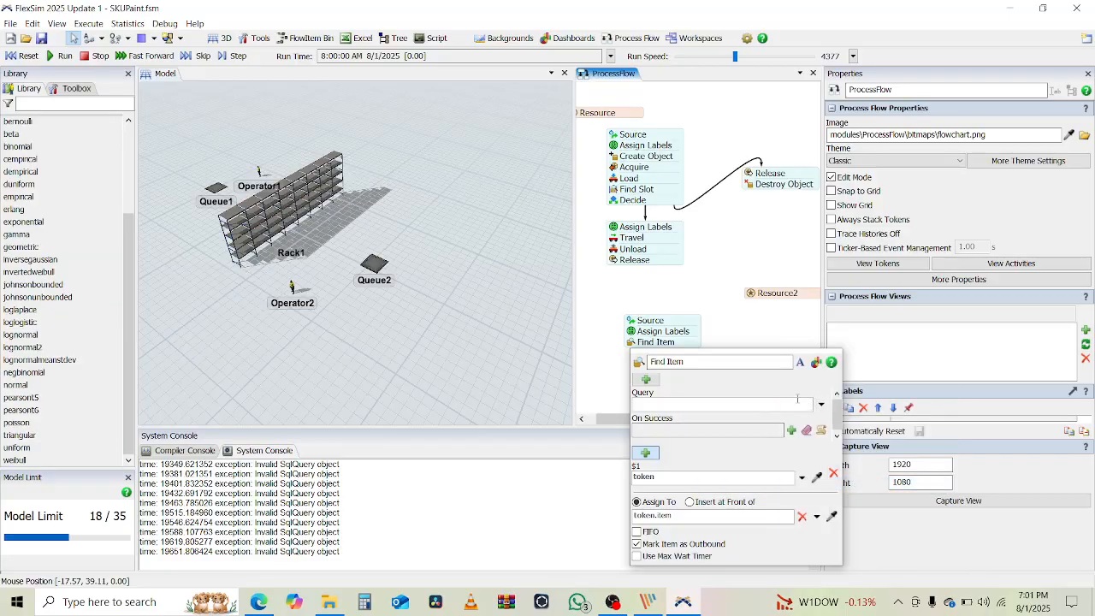
click(606, 337)
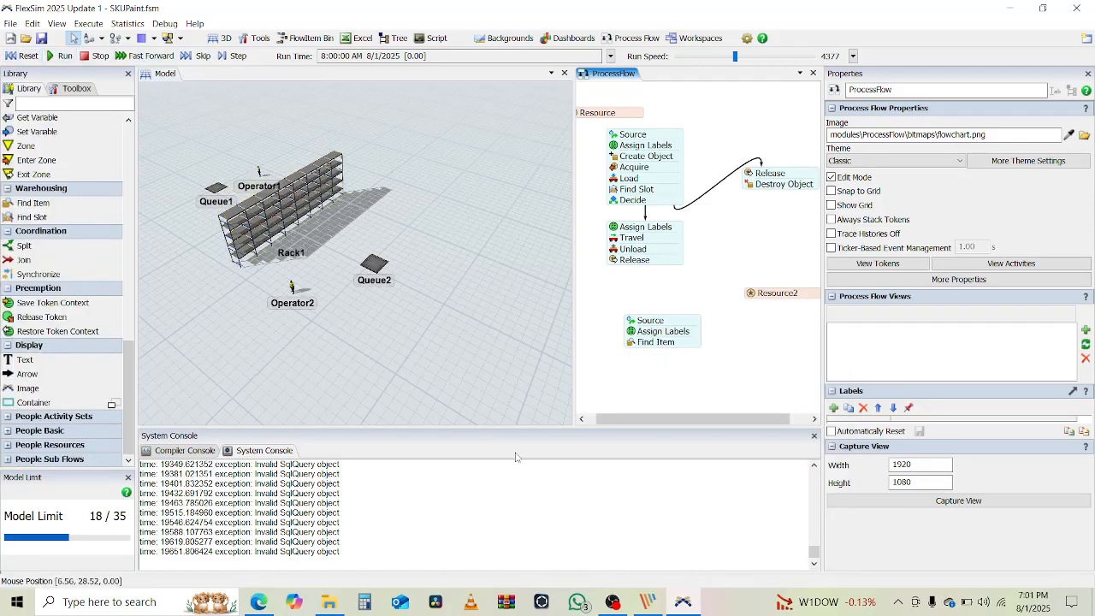
Close the System and Compiler consoles, then run the model to inspect the labels of the token at Find Item and reset it
click(814, 436)
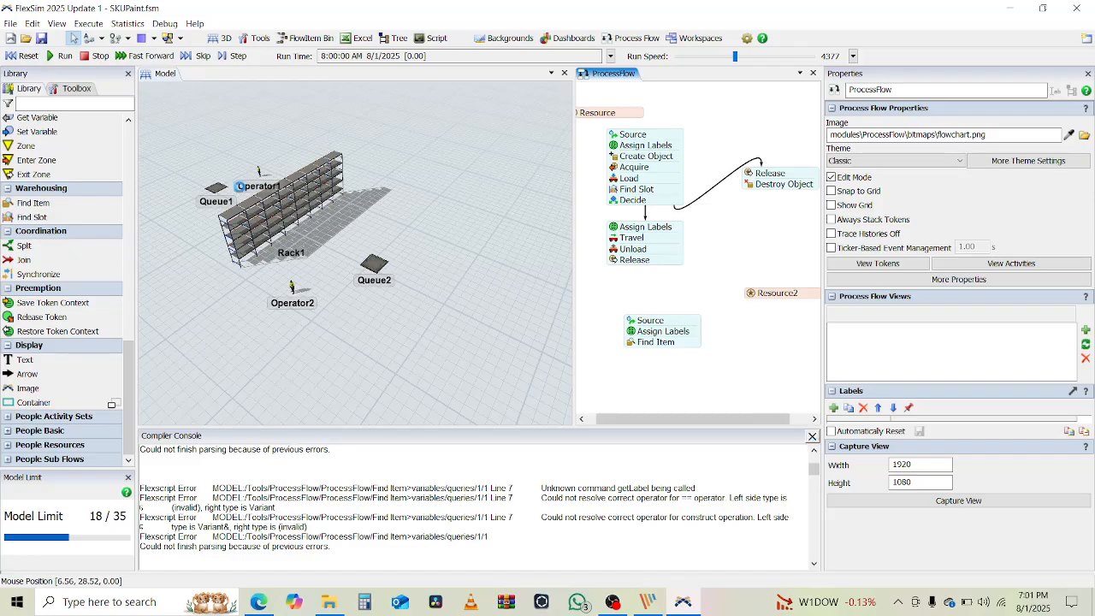
click(813, 436)
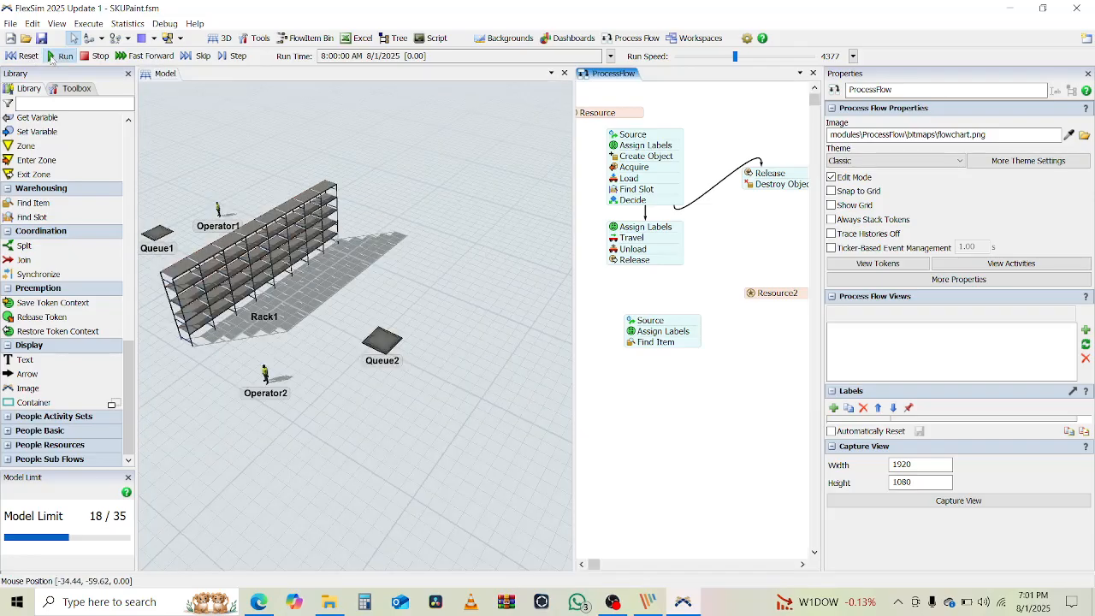
click(56, 55)
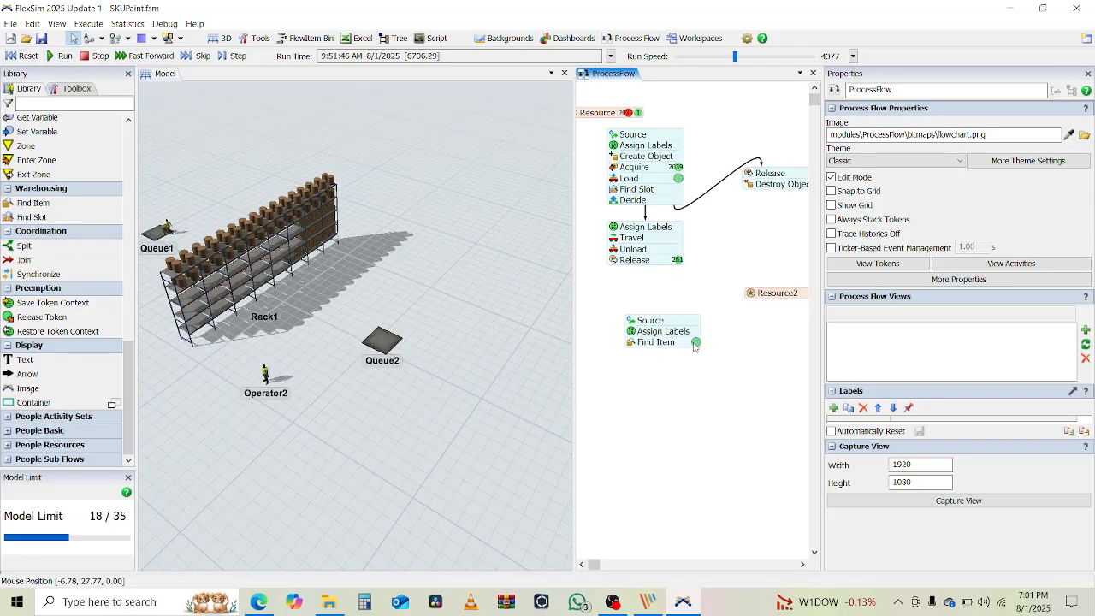
click(696, 343)
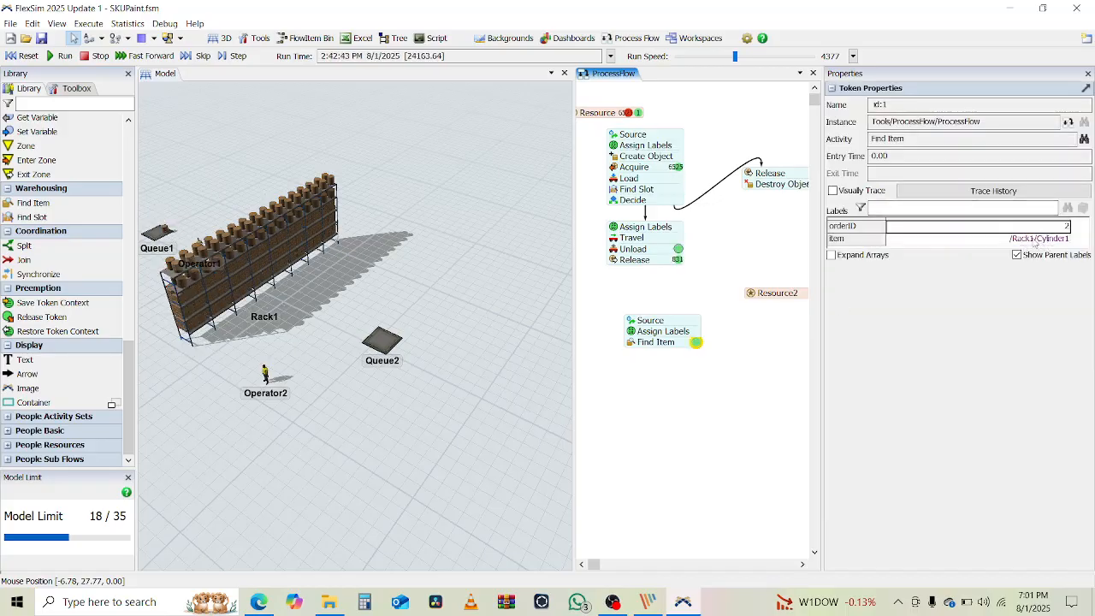
click(21, 56)
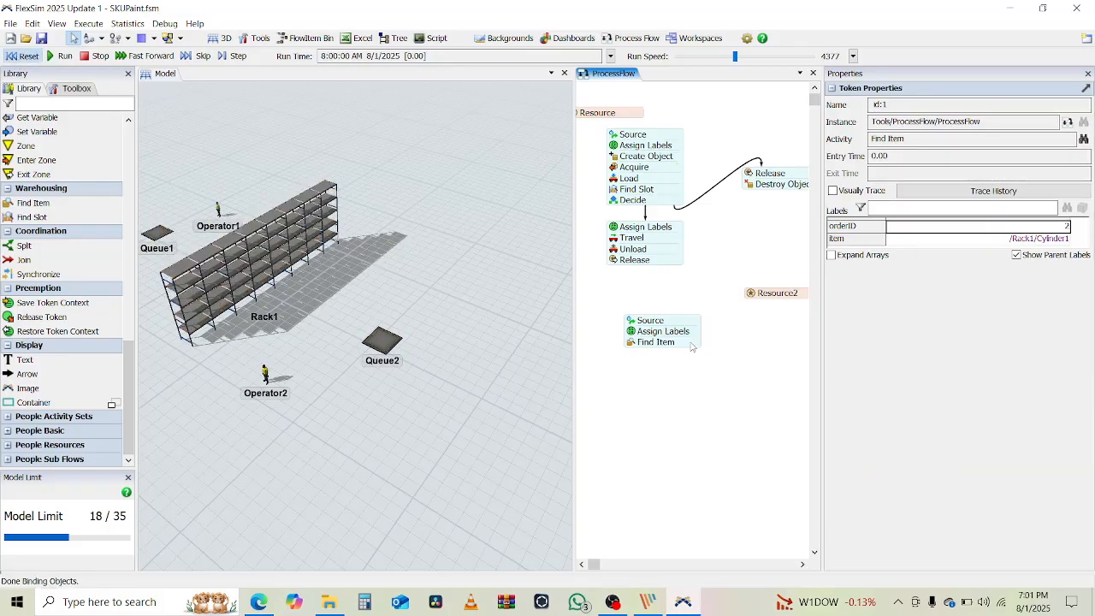
Insert the WHERE filter template for FieldName into the Find Item query
click(635, 343)
double_click(636, 344)
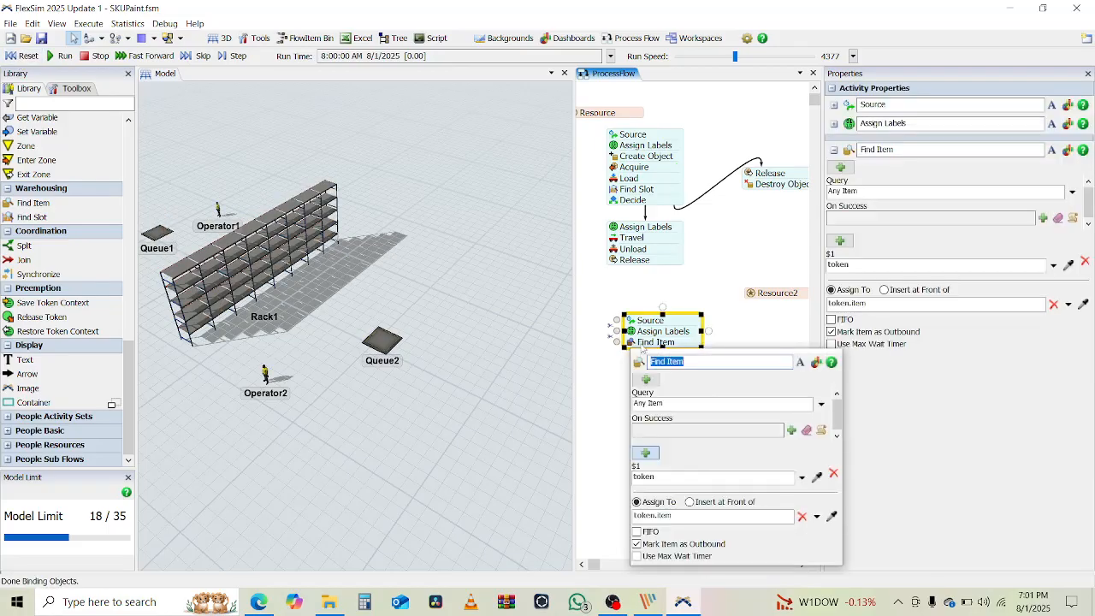
click(821, 404)
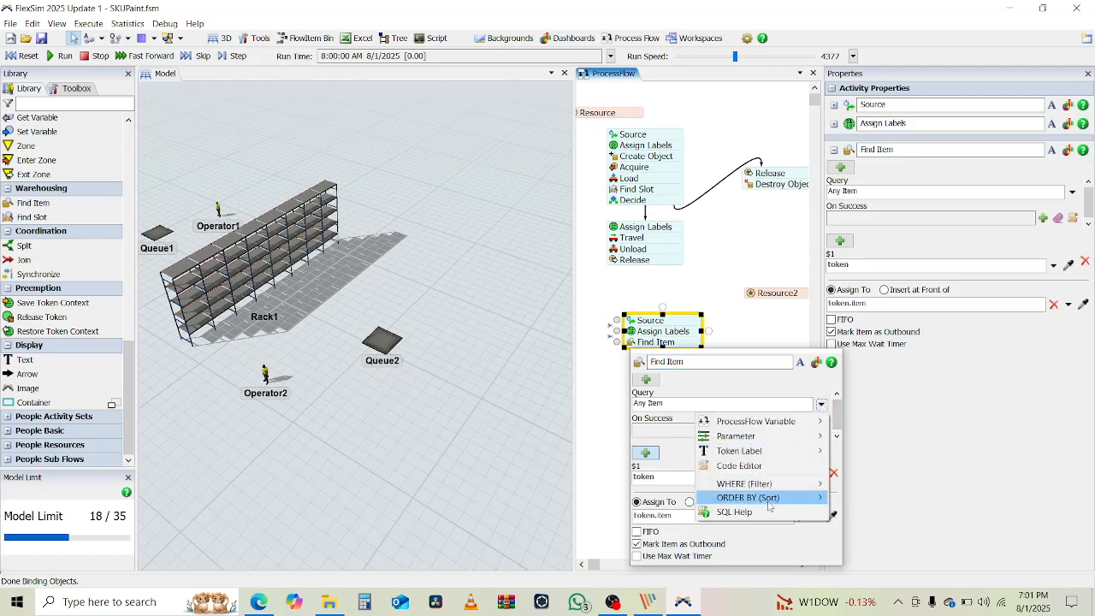
mouse_move(775, 505)
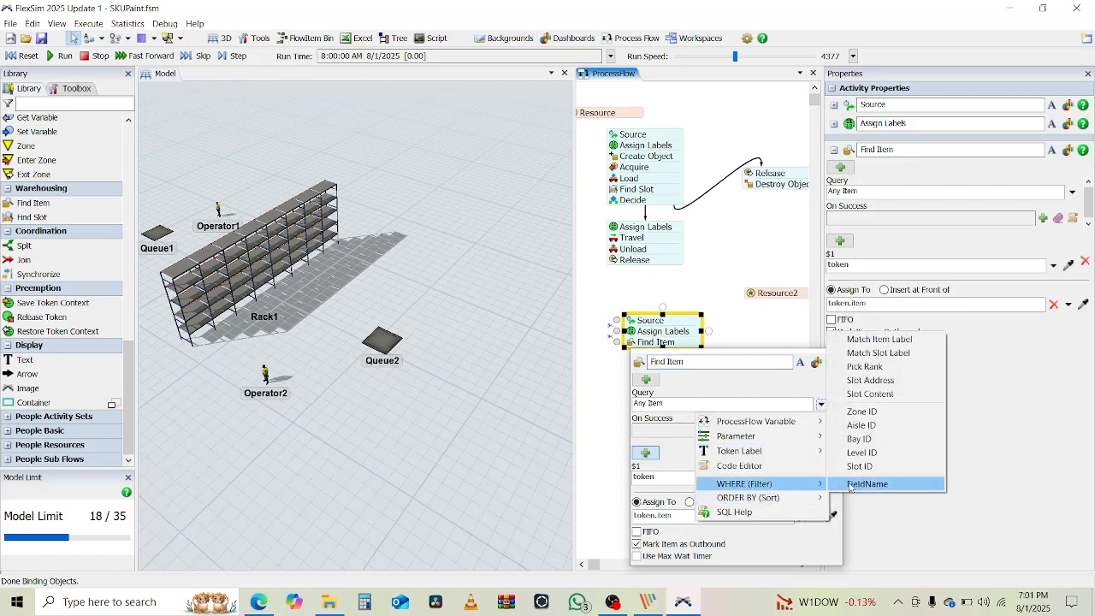
click(856, 486)
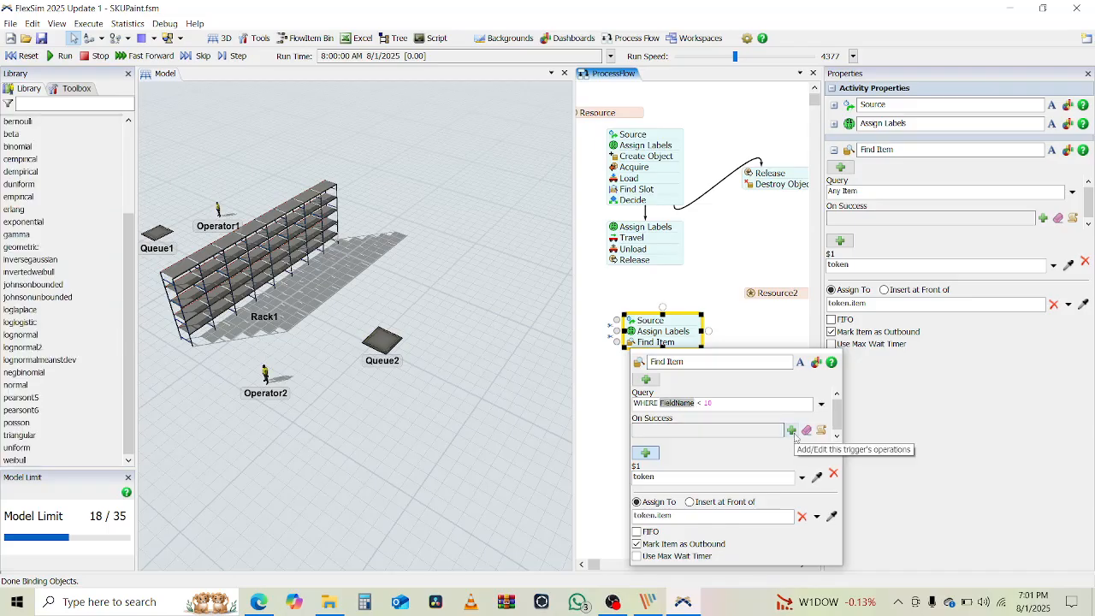
Check the exact label name that Create Object assigns to the created items
click(618, 159)
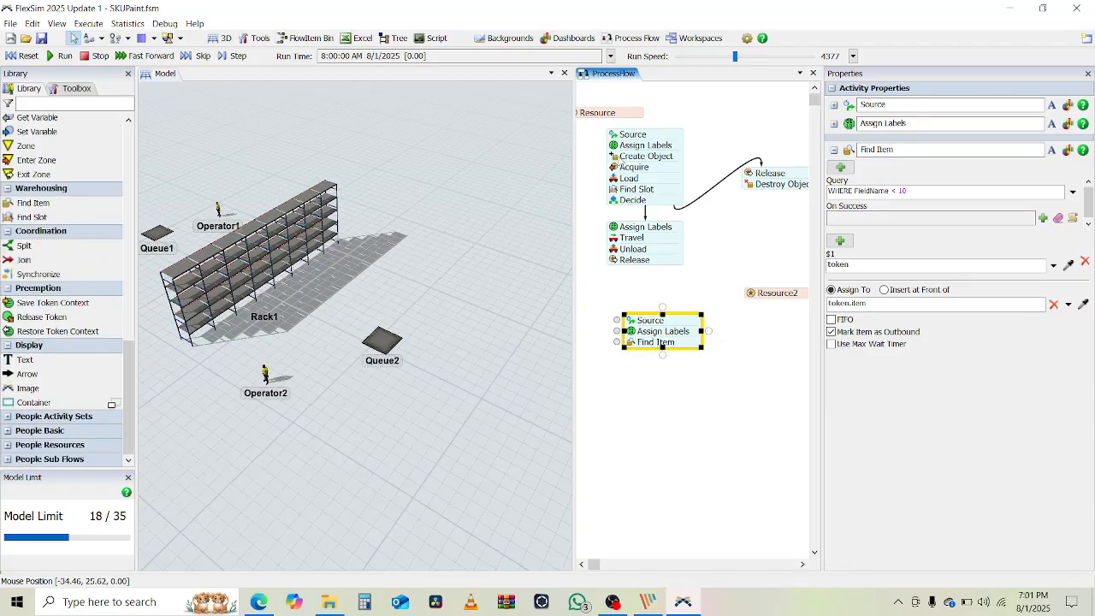
click(646, 155)
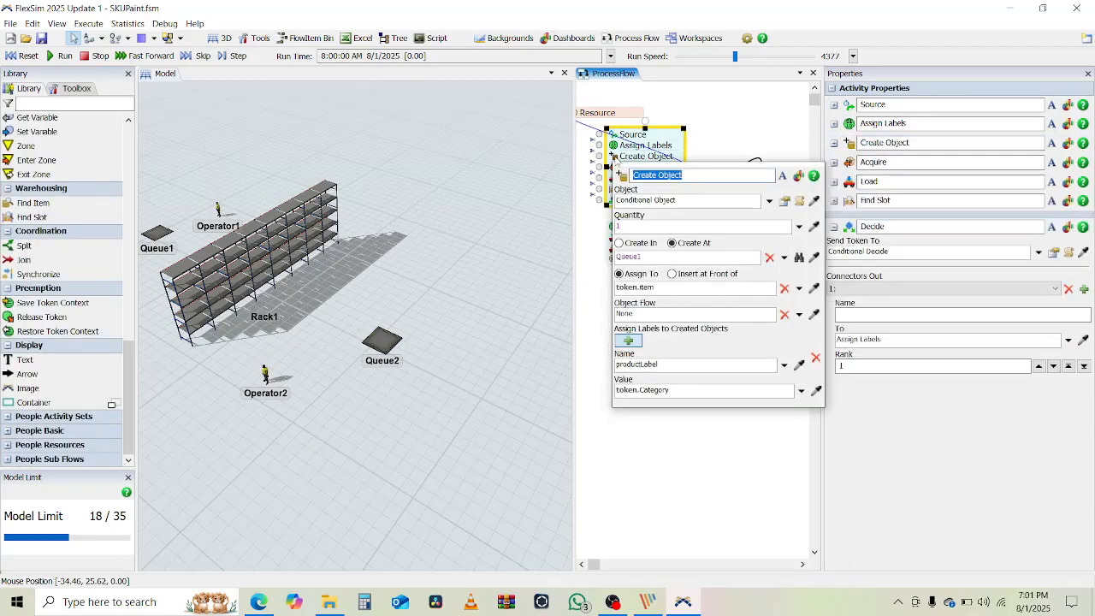
click(609, 458)
Replace the filter placeholders in the Find Item query so productLabel is matched with the token's label through $1
click(630, 342)
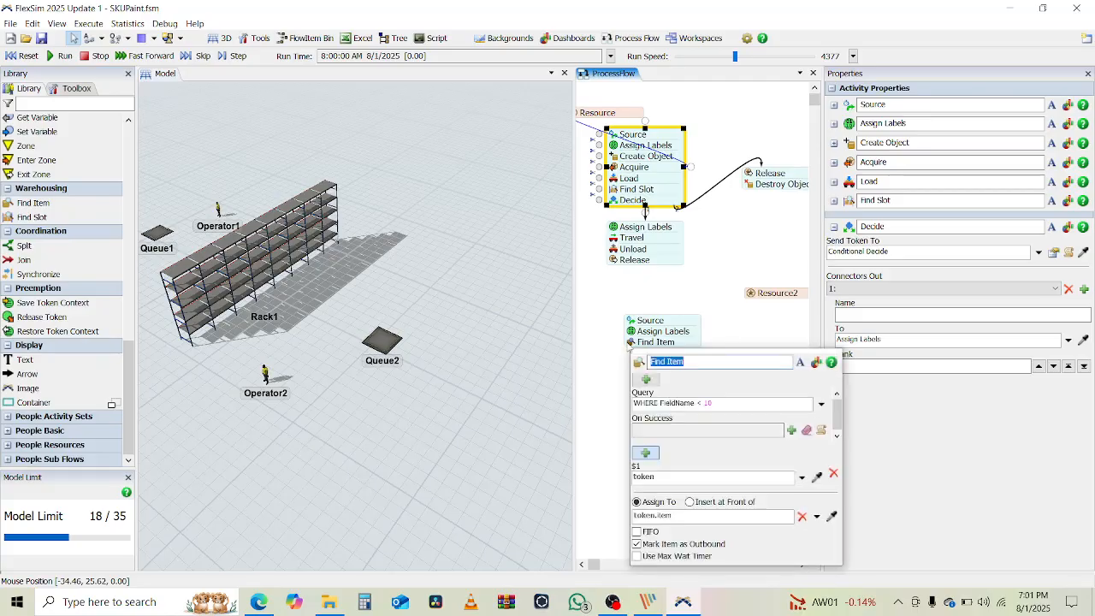
double_click(692, 403)
text(productLabel)
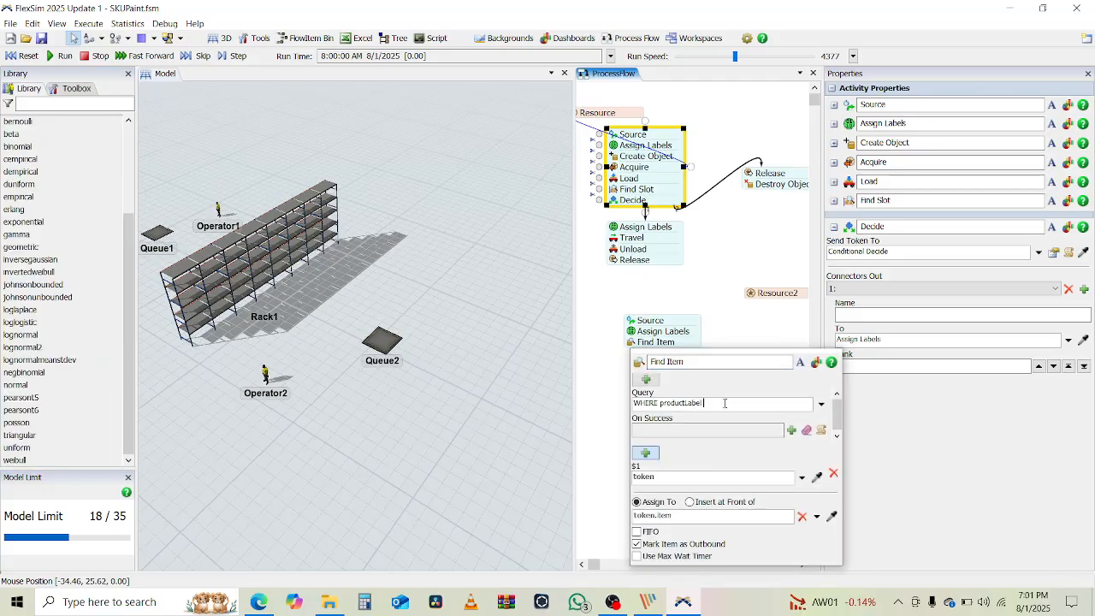
text( =)
text( $1.c)
click(594, 360)
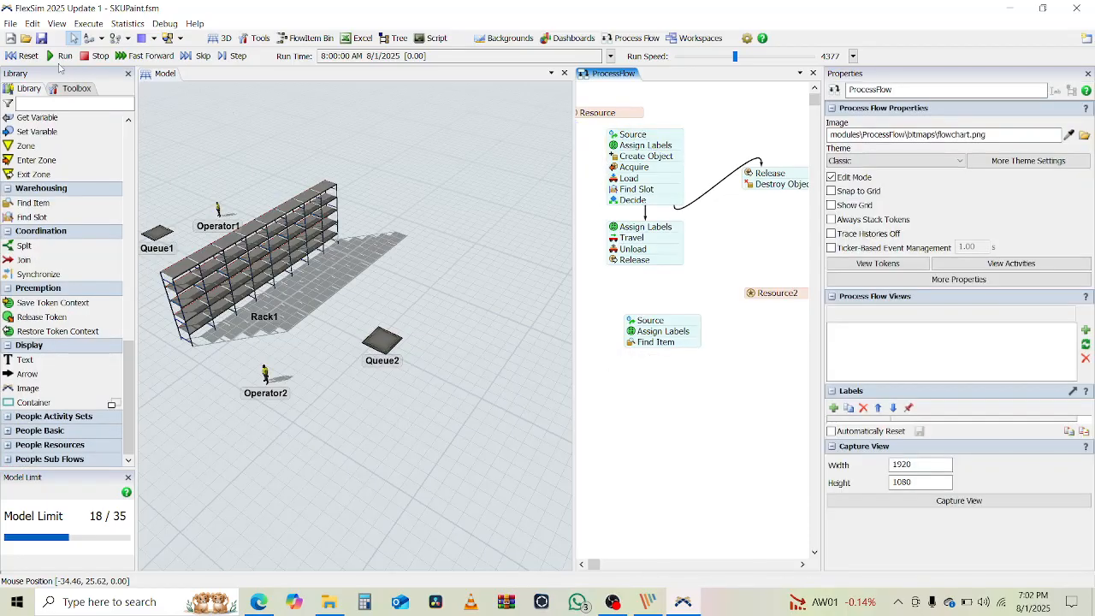
Run the model to inspect the labels of the token at Find Item, rerun it at a run speed of 0.84, and reset
click(53, 56)
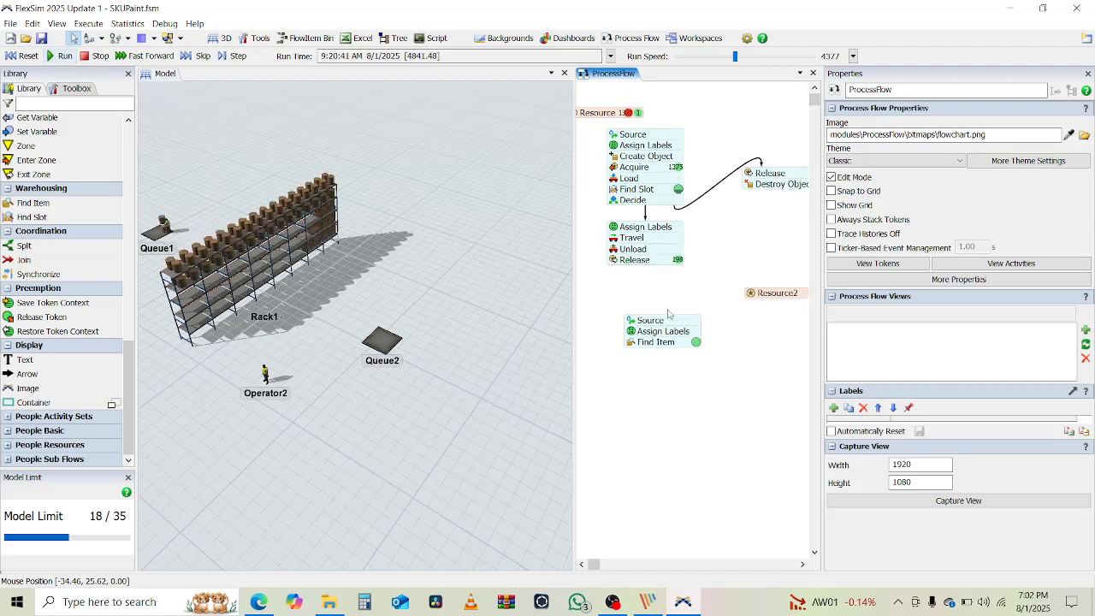
click(697, 342)
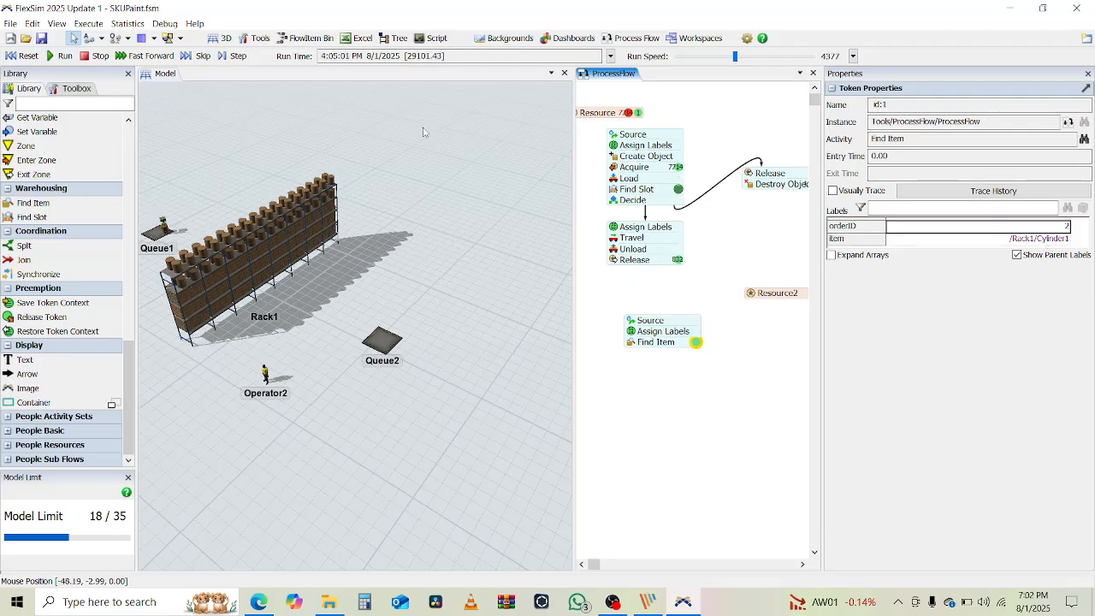
click(682, 57)
click(14, 56)
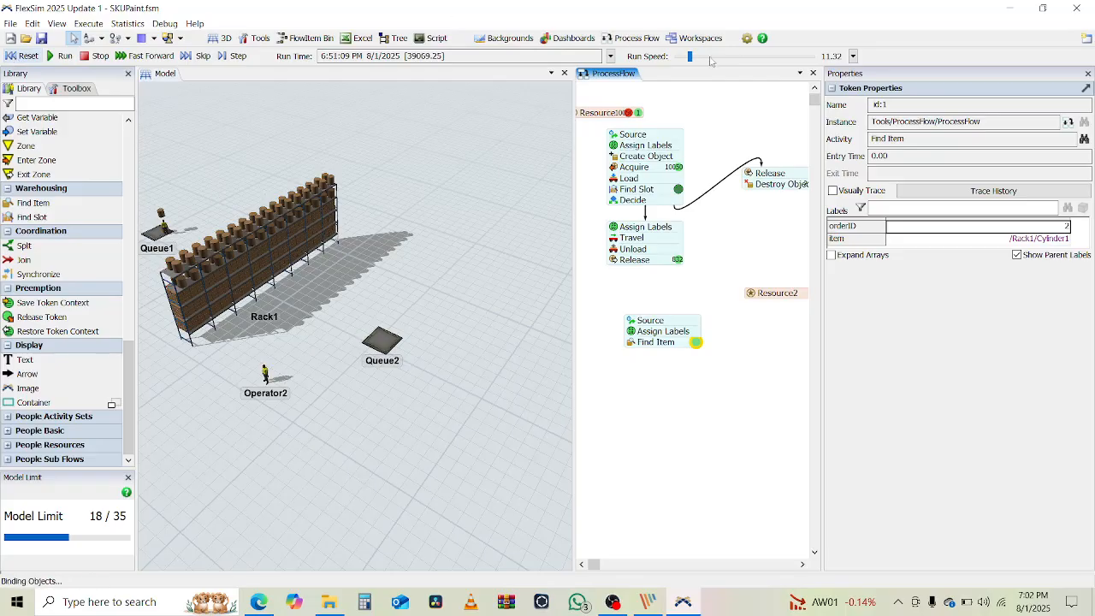
click(681, 59)
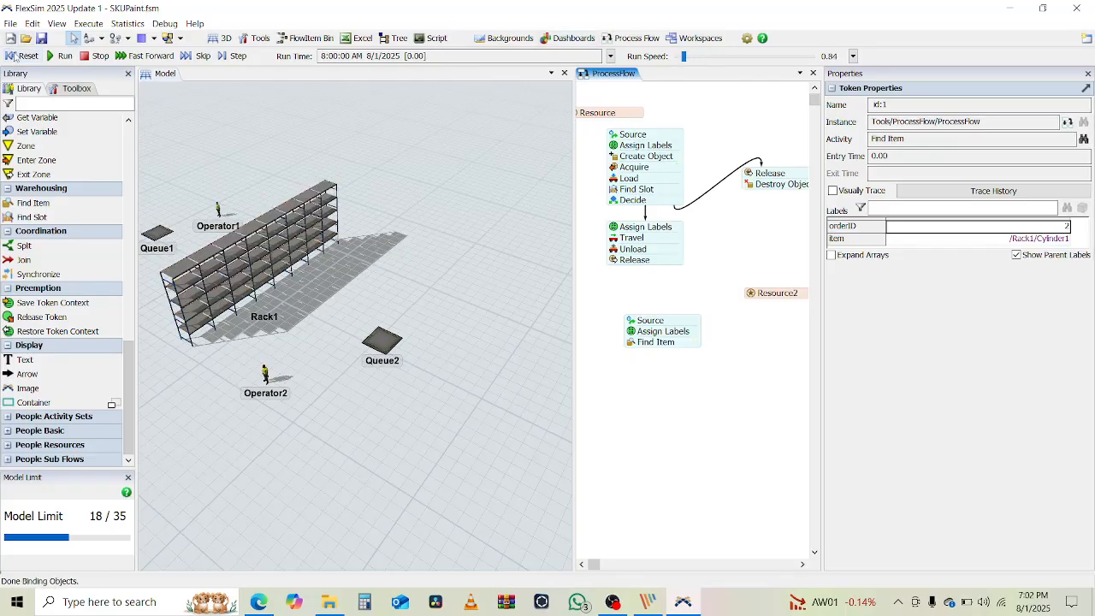
click(63, 55)
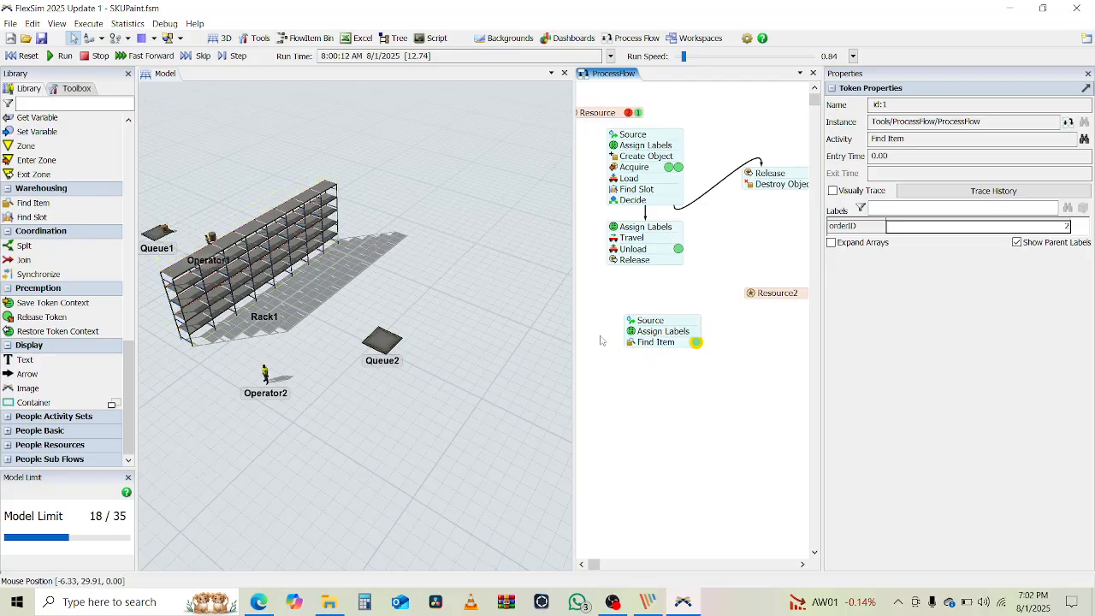
click(22, 57)
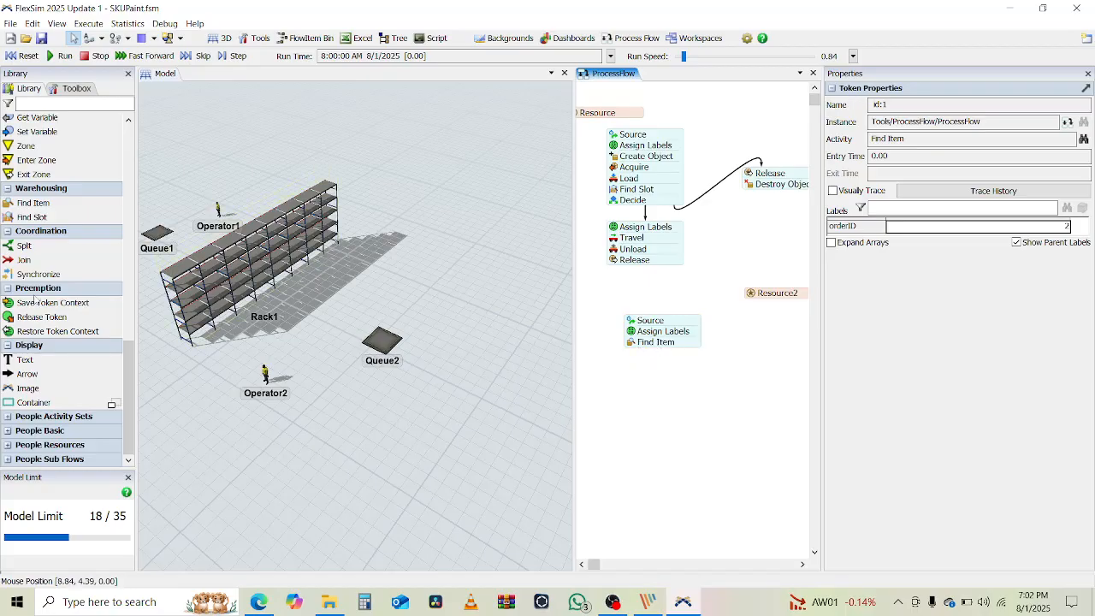
Add an Acquire Resource activity below the Find Item block and connect Find Item to it
scroll(39, 296, up, 4)
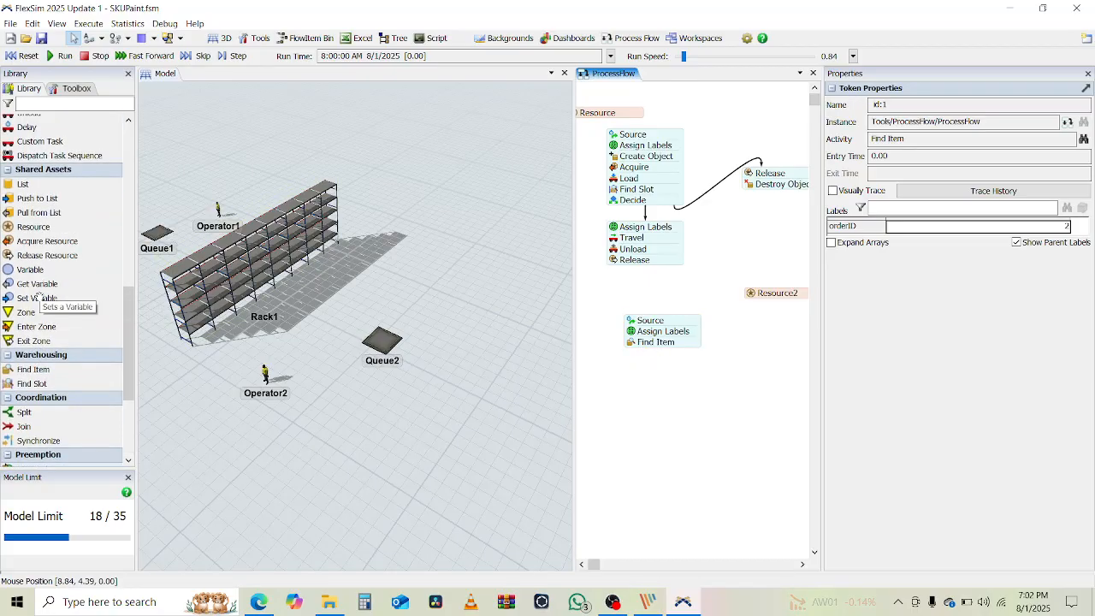
click(47, 241)
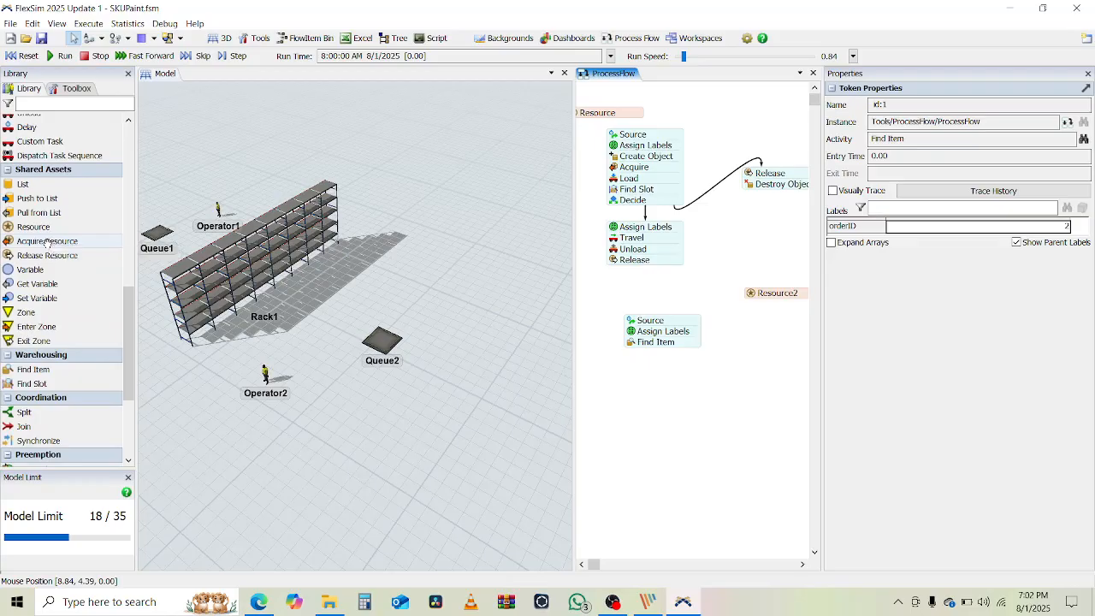
click(650, 374)
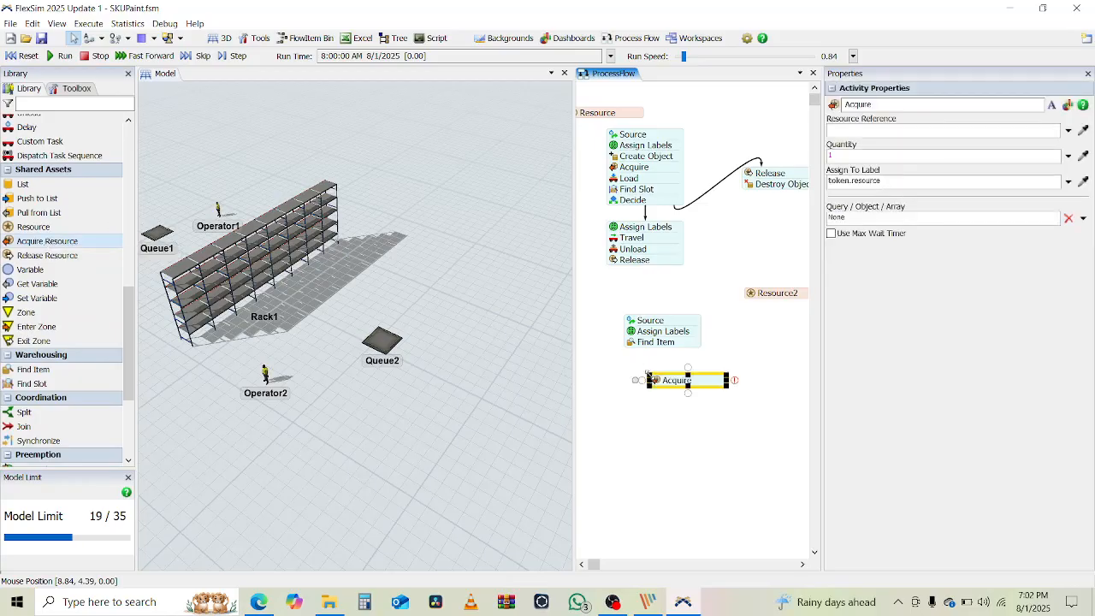
mouse_move(669, 383)
mouse_down()
mouse_move(645, 380)
mouse_move(655, 354)
mouse_move(661, 378)
mouse_up()
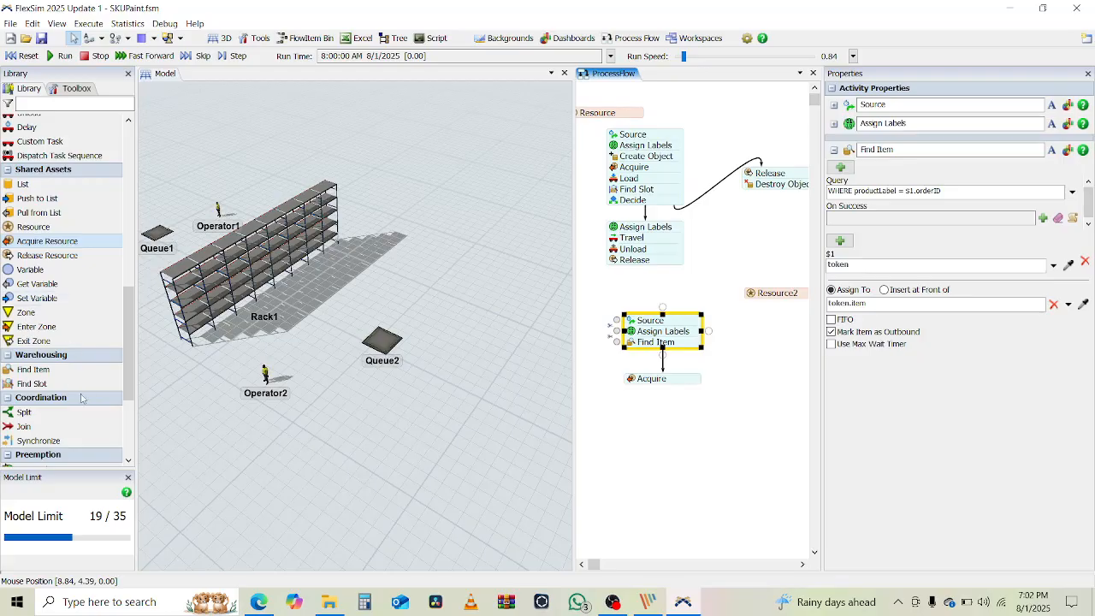
Add a Delay activity to the process flow beside the picking block, below Resource2
scroll(78, 384, down, 4)
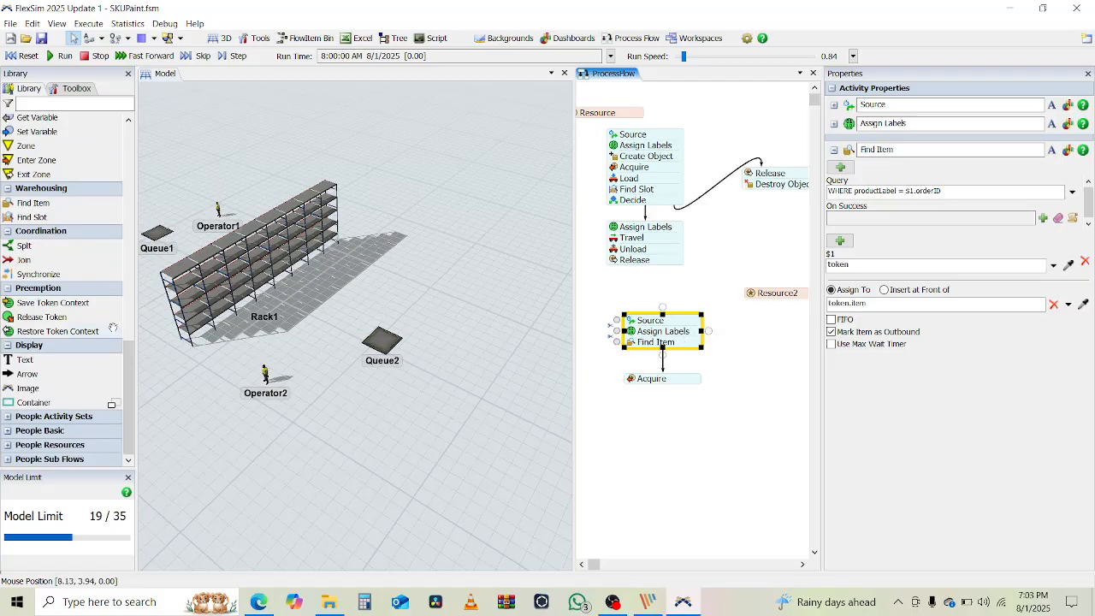
scroll(76, 352, up, 5)
scroll(75, 352, up, 10)
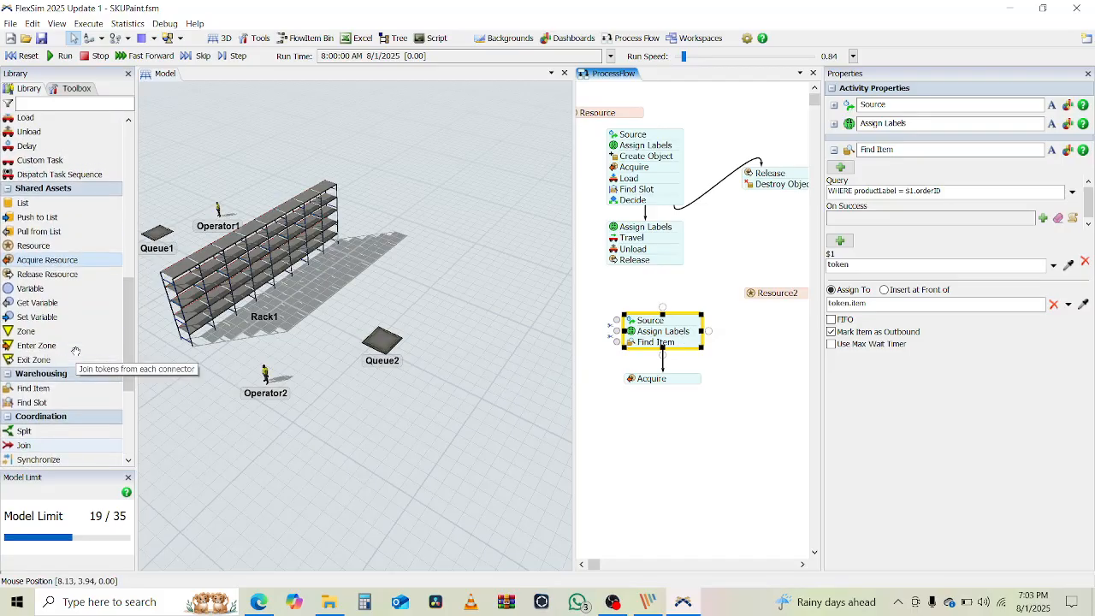
scroll(75, 352, up, 9)
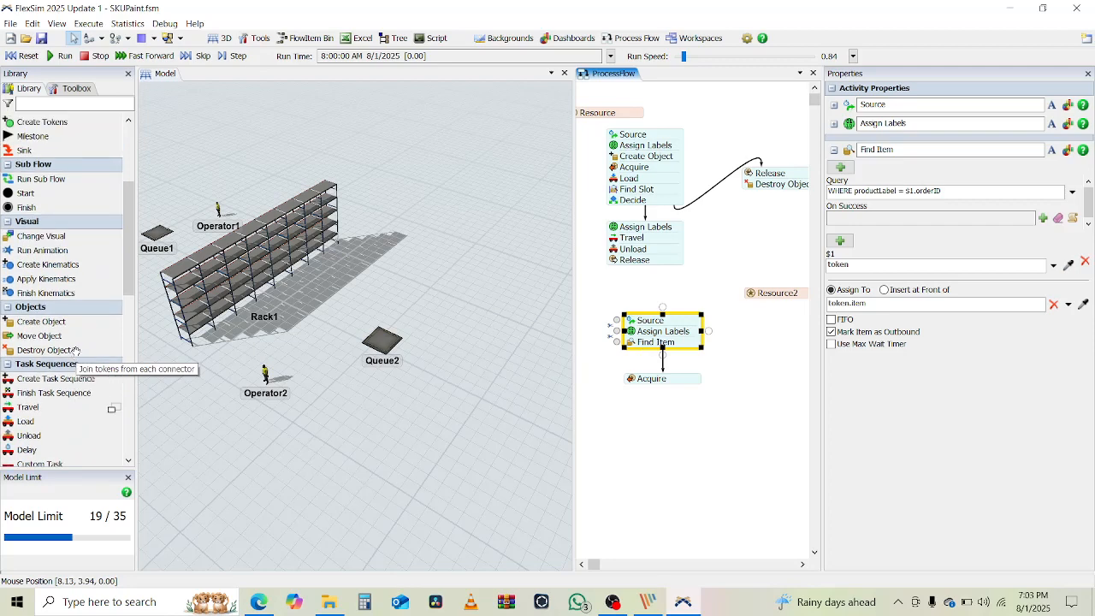
scroll(36, 323, up, 5)
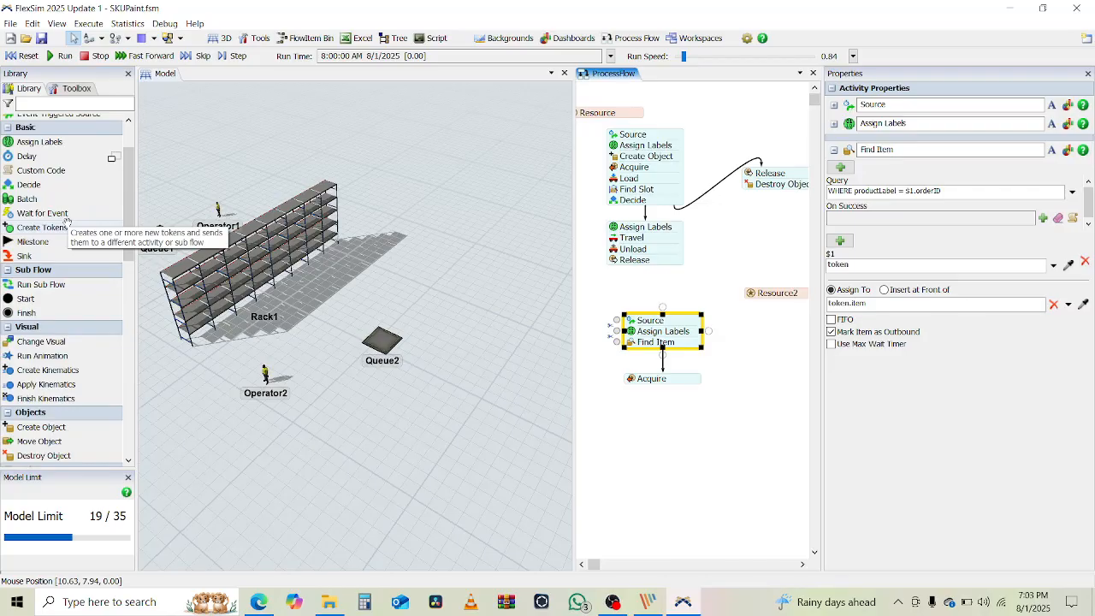
click(30, 156)
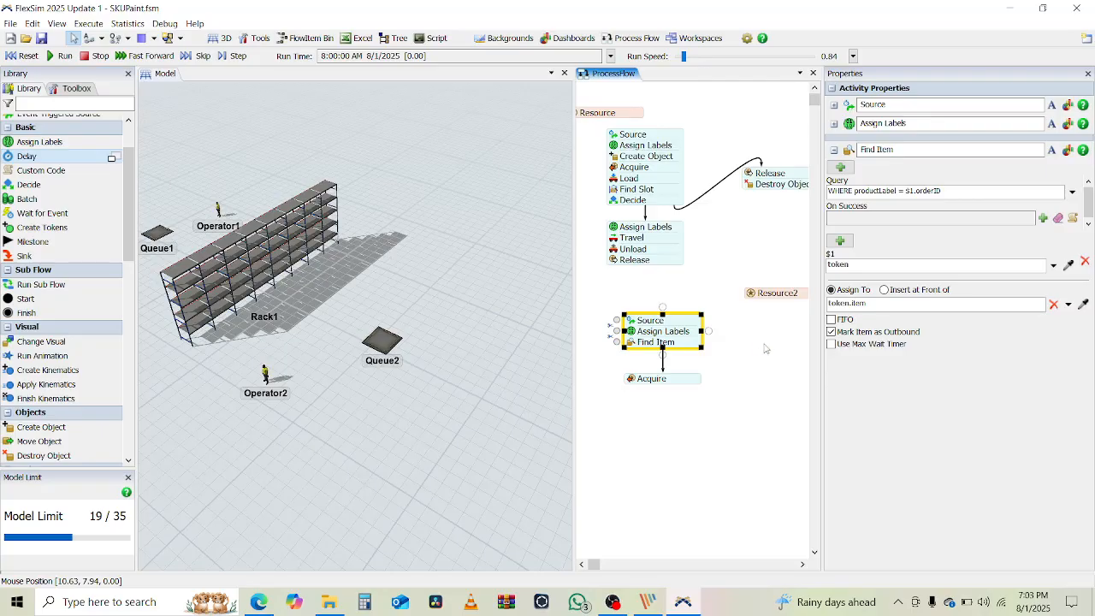
click(765, 348)
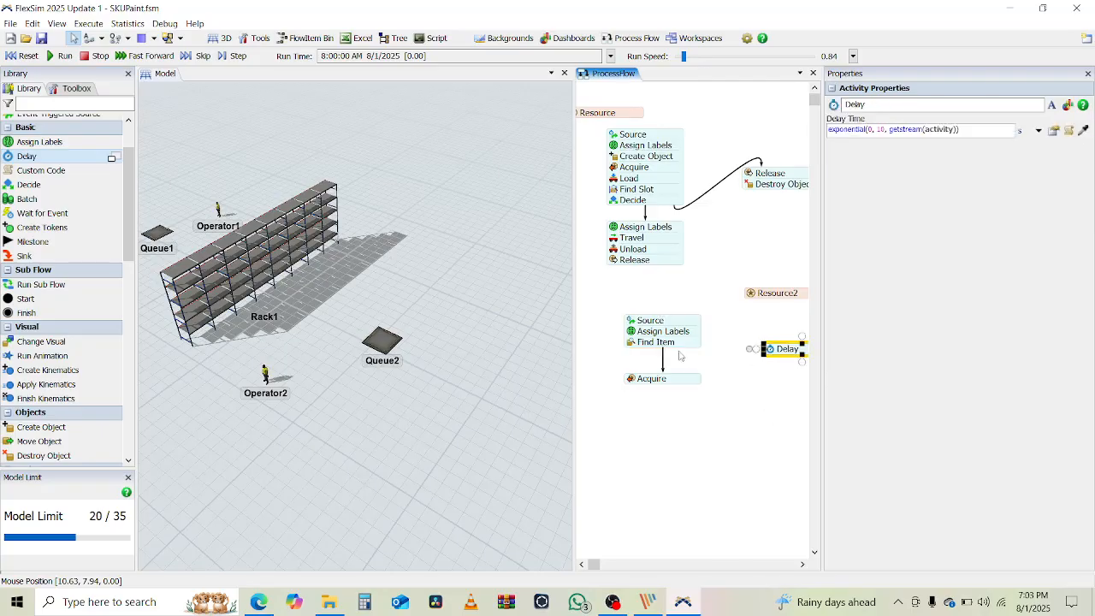
Detach Find Item from the Source and Assign Labels block, space Acquire further below it, and align Delay beside Find Item
click(672, 346)
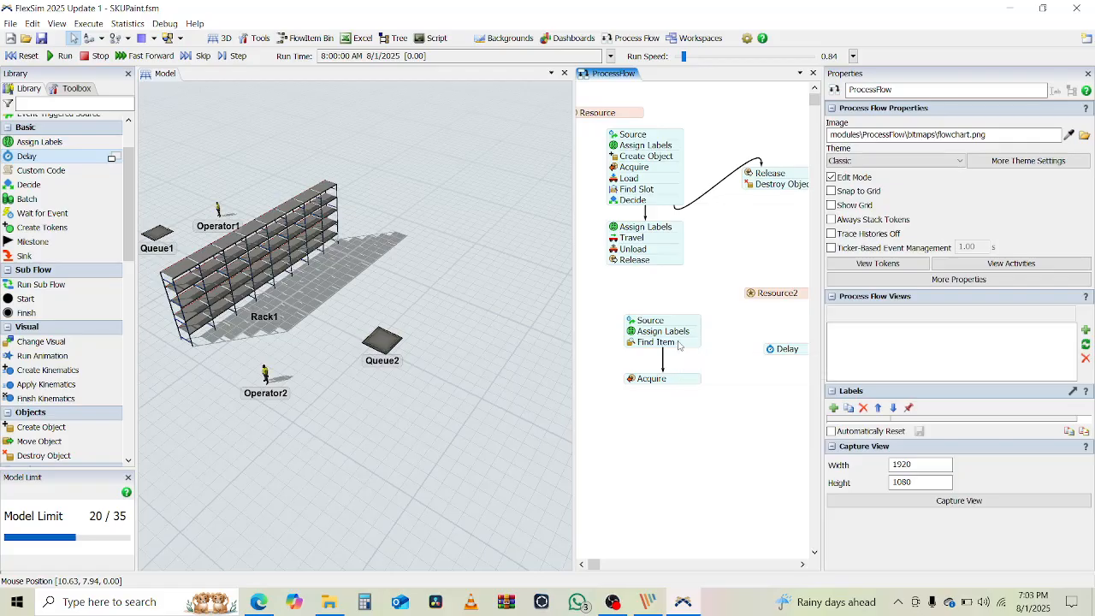
click(679, 346)
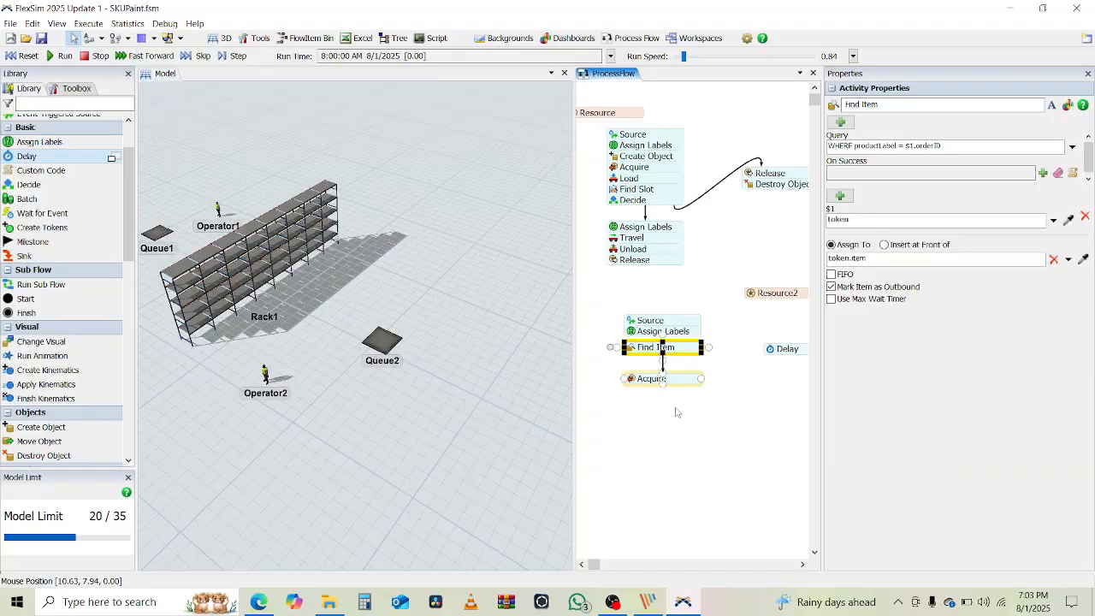
drag(674, 378, 674, 434)
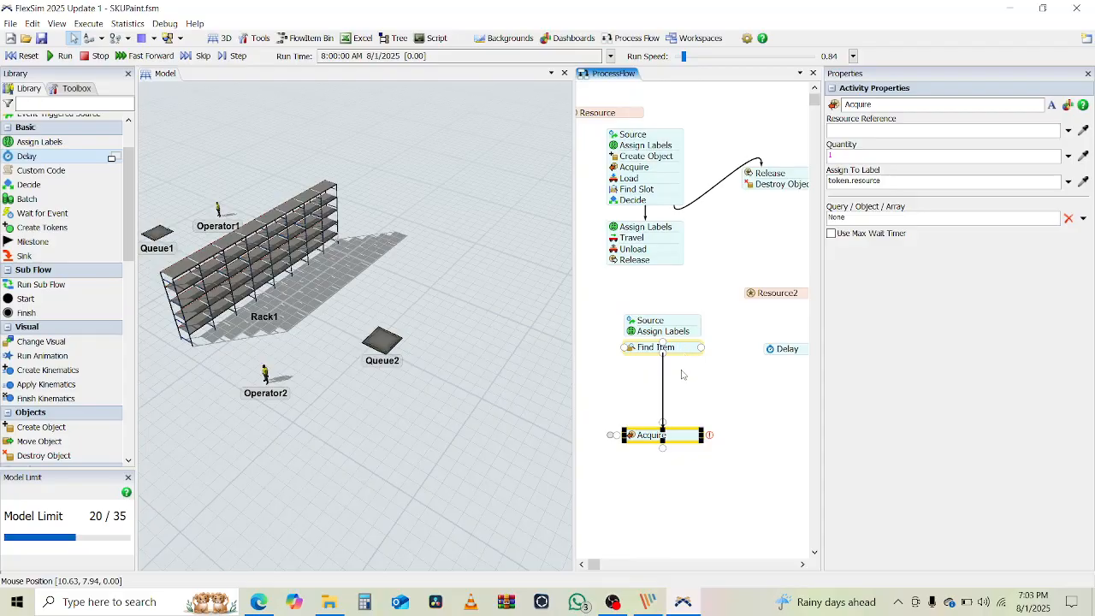
drag(682, 349, 682, 378)
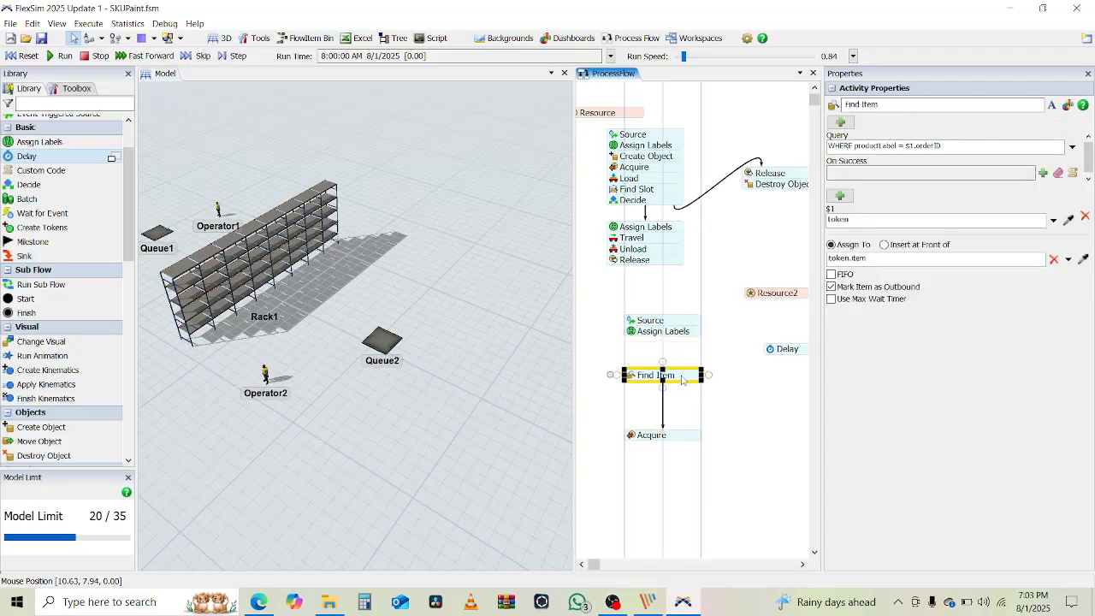
click(789, 349)
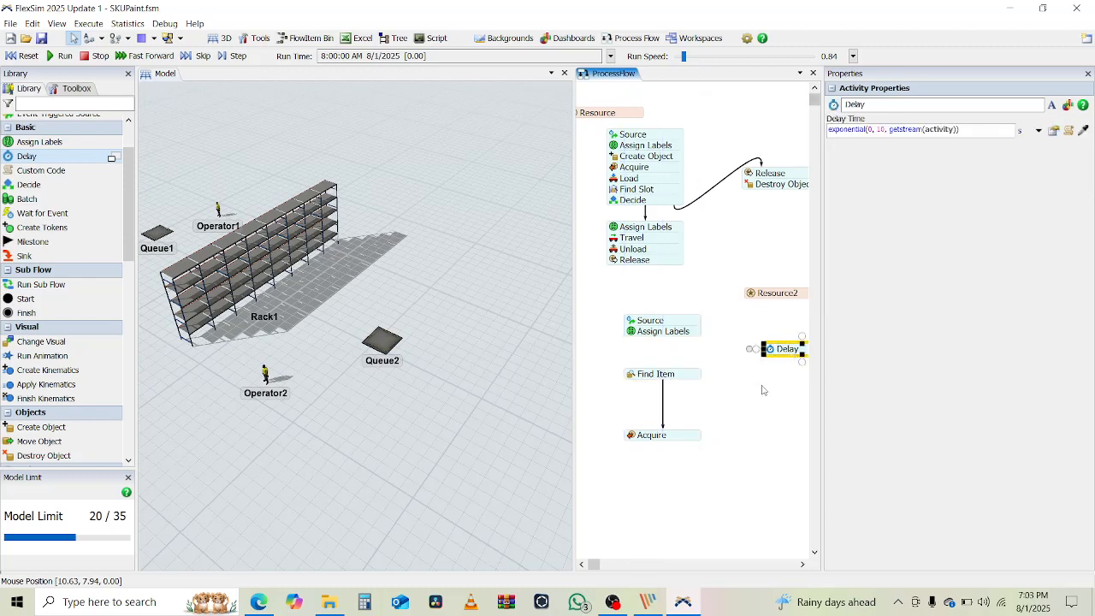
drag(791, 352, 770, 378)
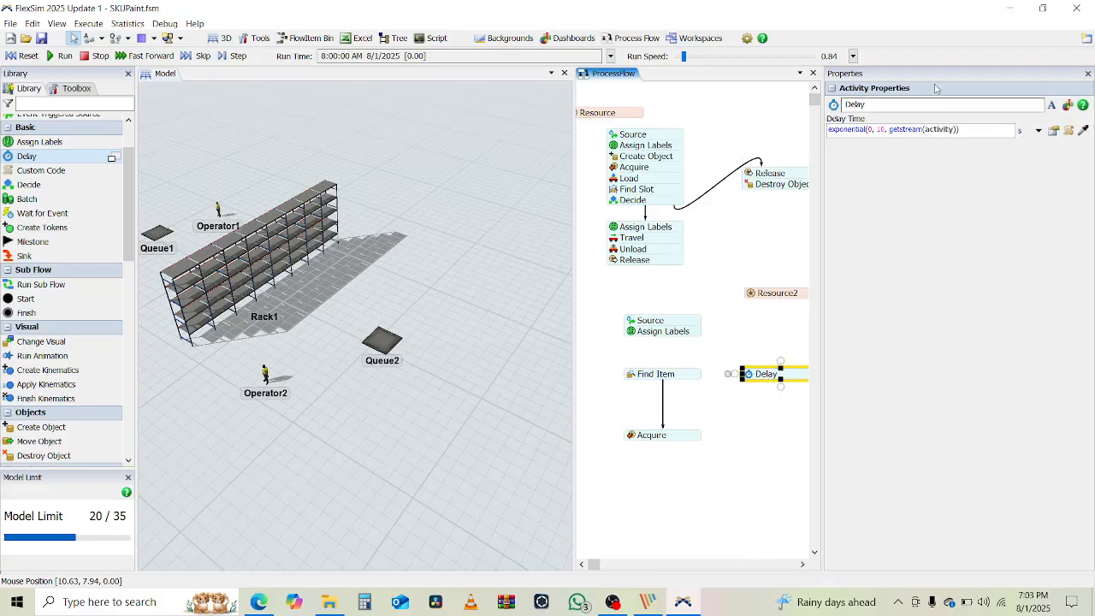
Set the time unit of the Delay activity to minutes
click(1038, 130)
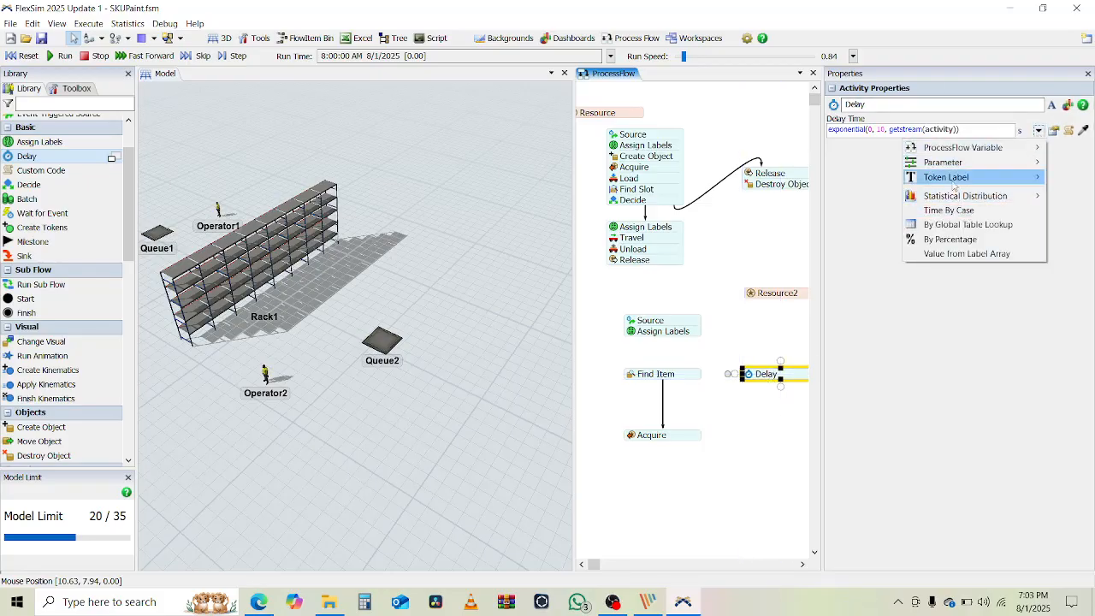
click(1024, 129)
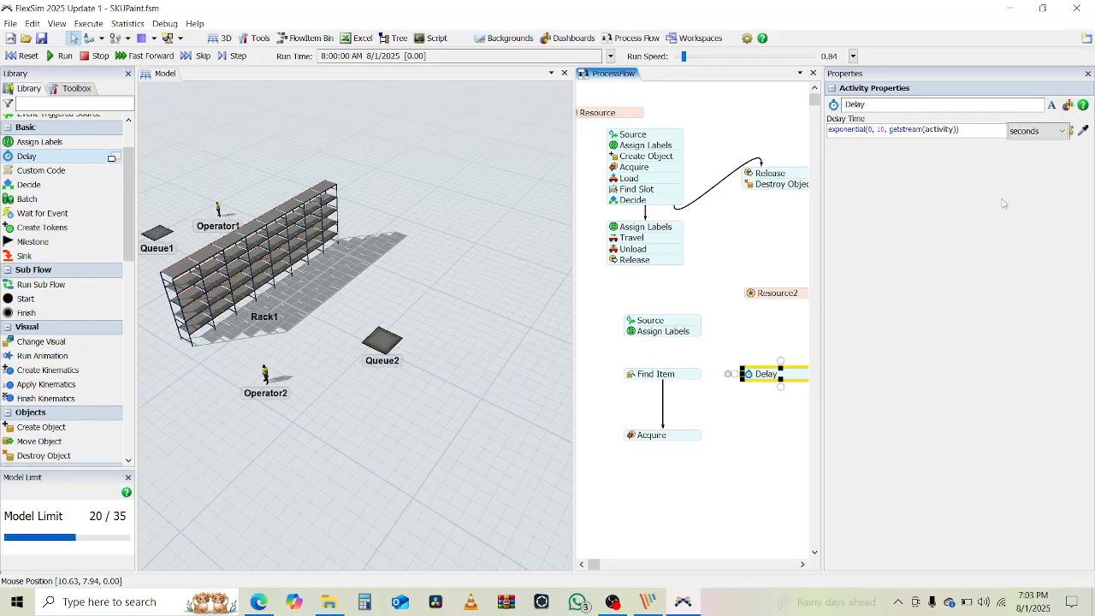
click(1037, 131)
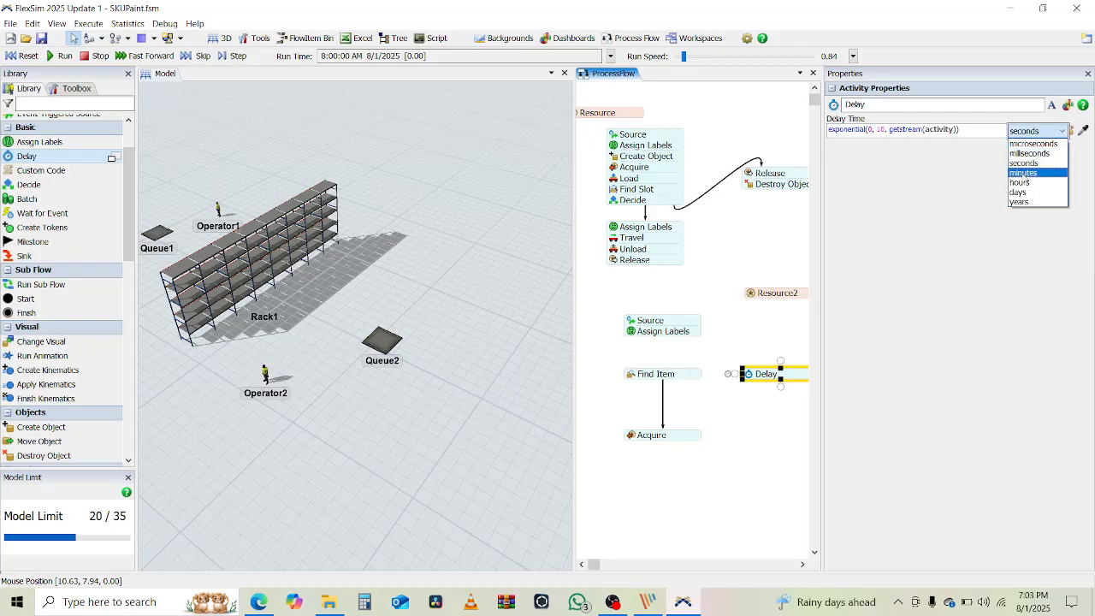
click(1026, 177)
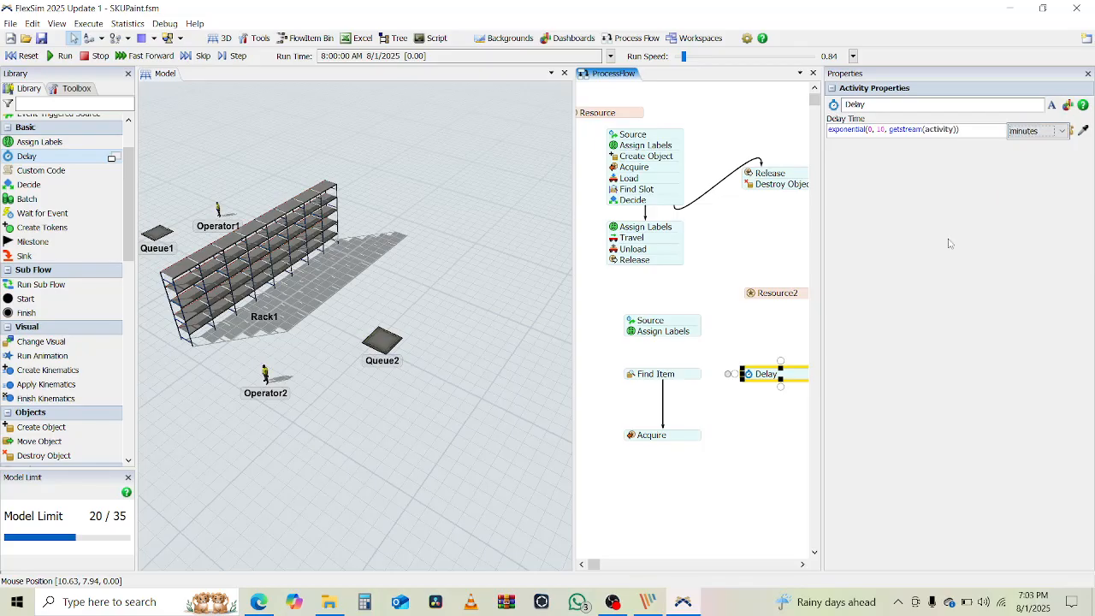
click(735, 412)
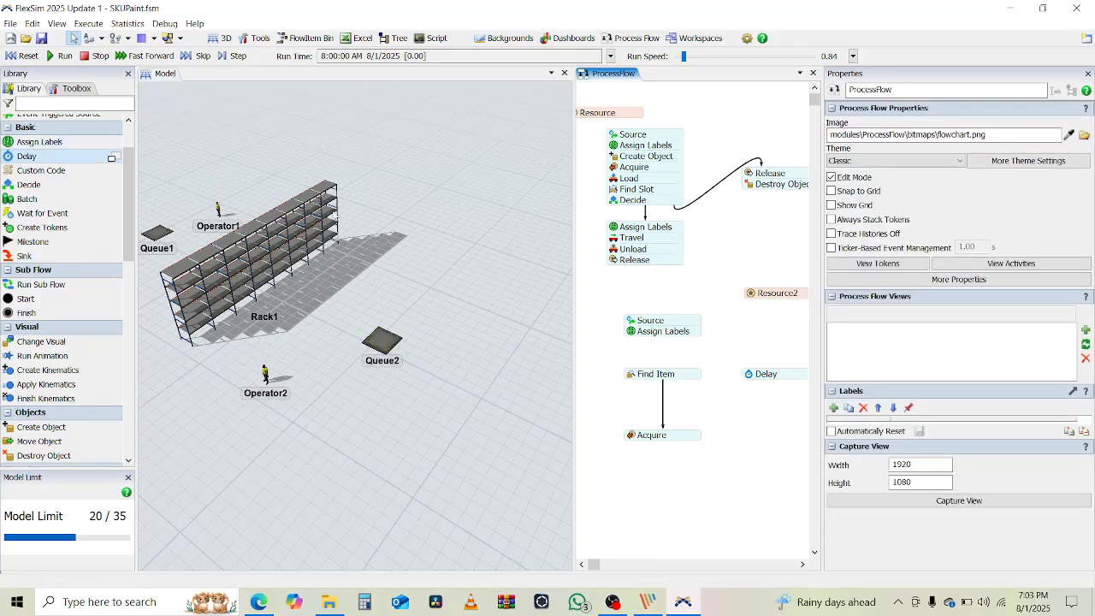
click(662, 333)
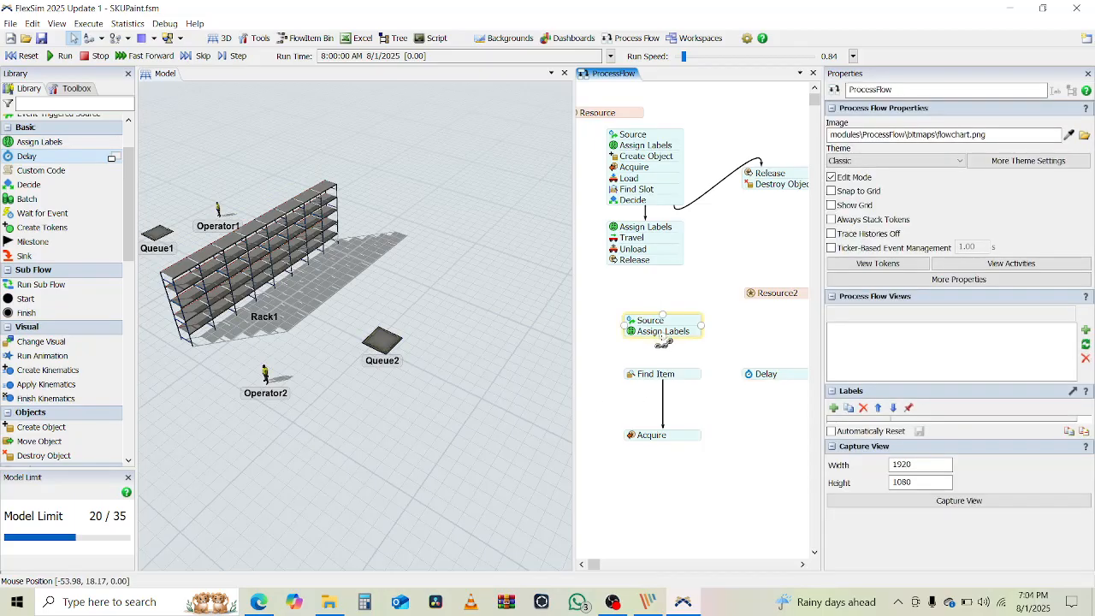
drag(665, 360, 663, 374)
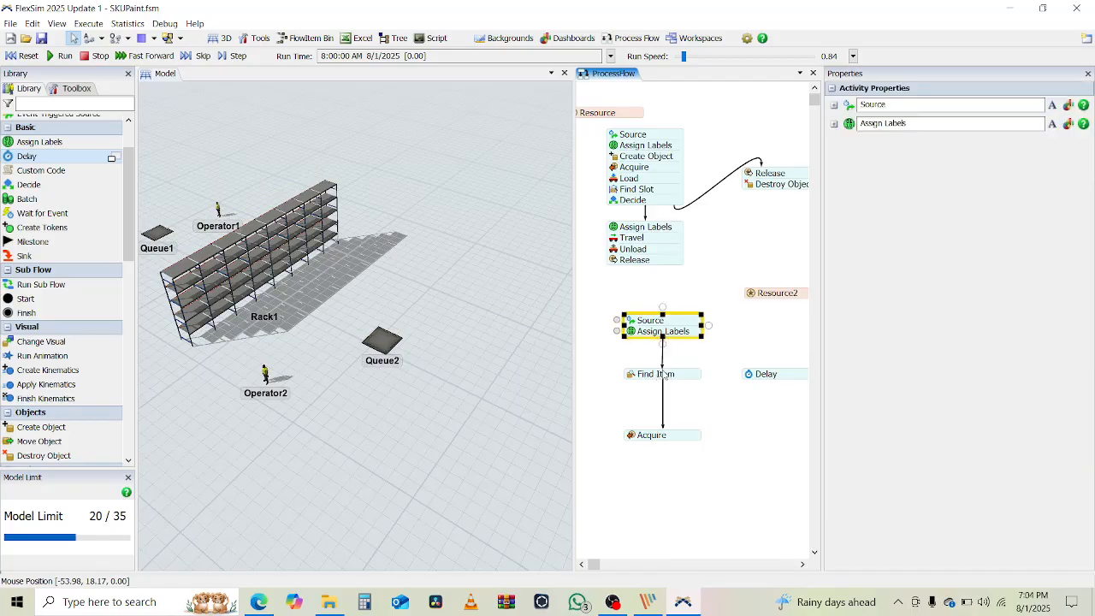
key(ctrl+z)
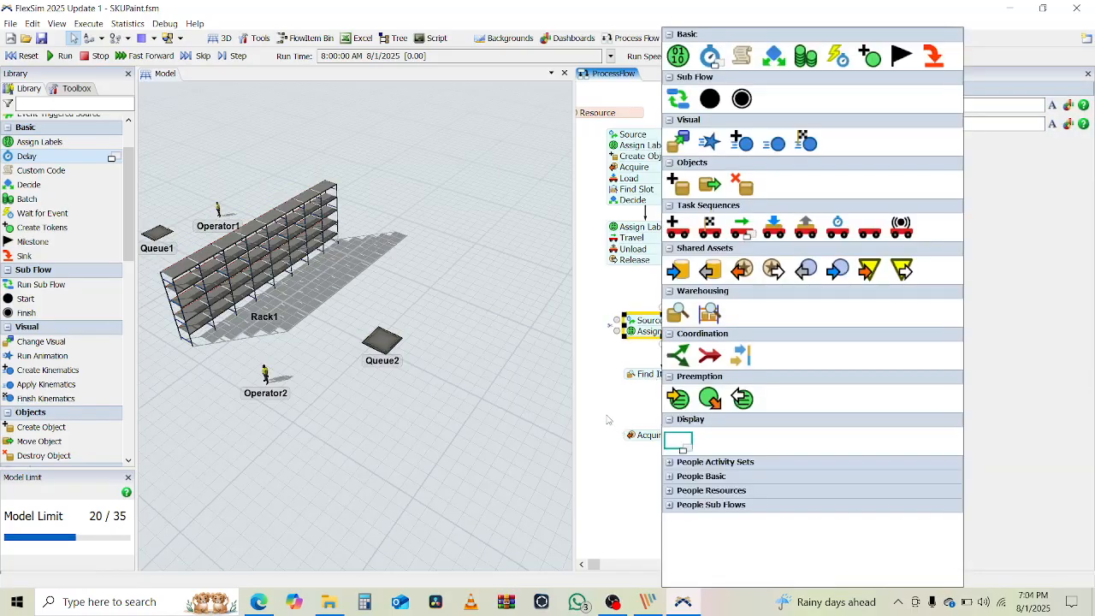
Connect Assign Labels to Find Item, and link Find Item to Delay with a return connector back to Find Item
click(660, 337)
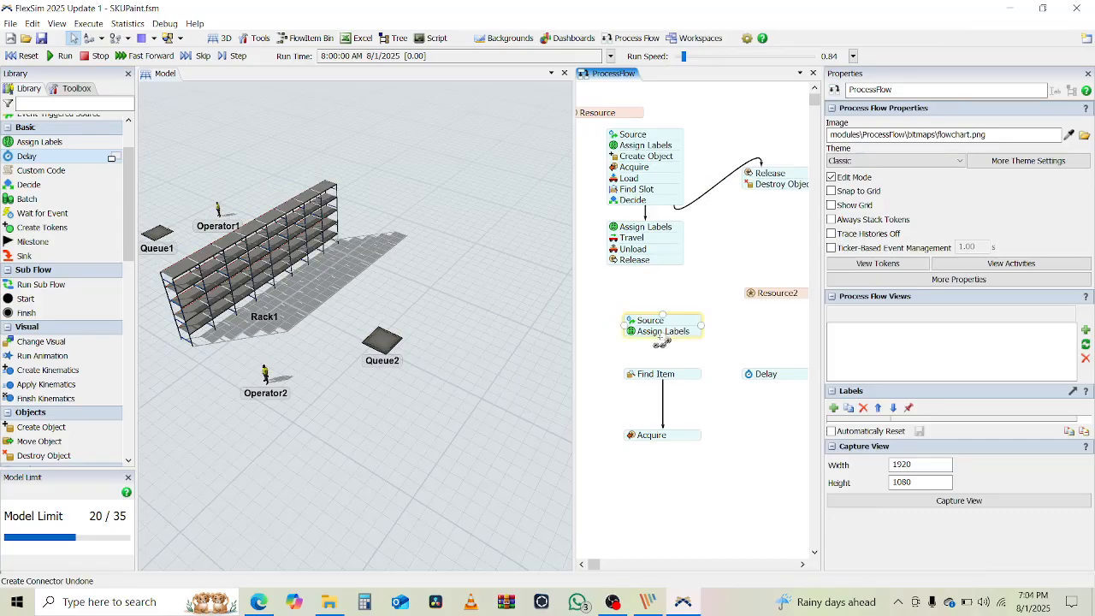
drag(660, 340, 664, 374)
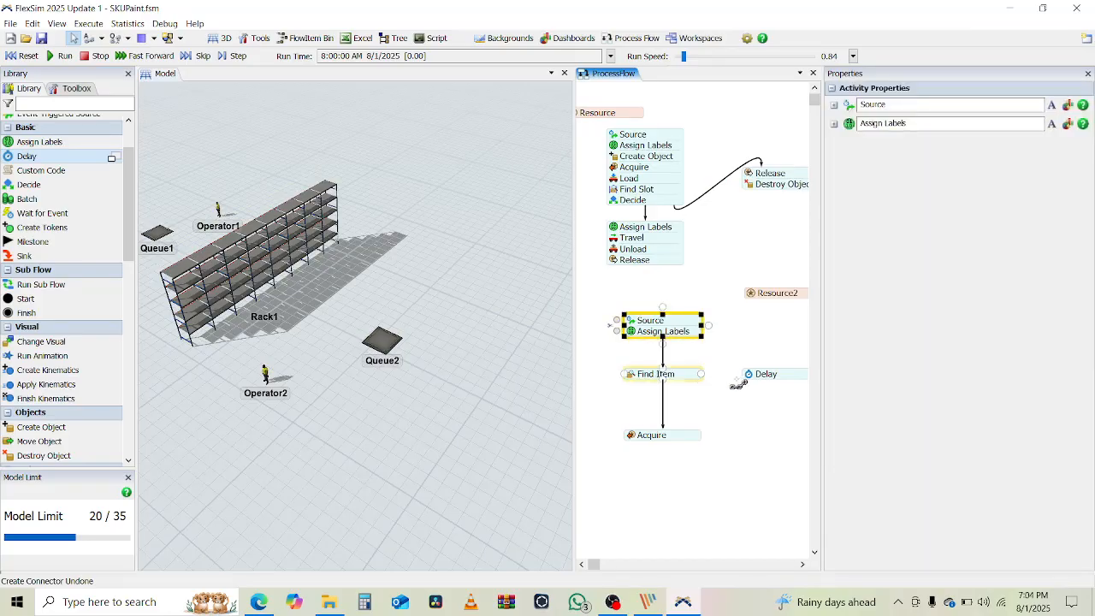
drag(701, 374, 744, 376)
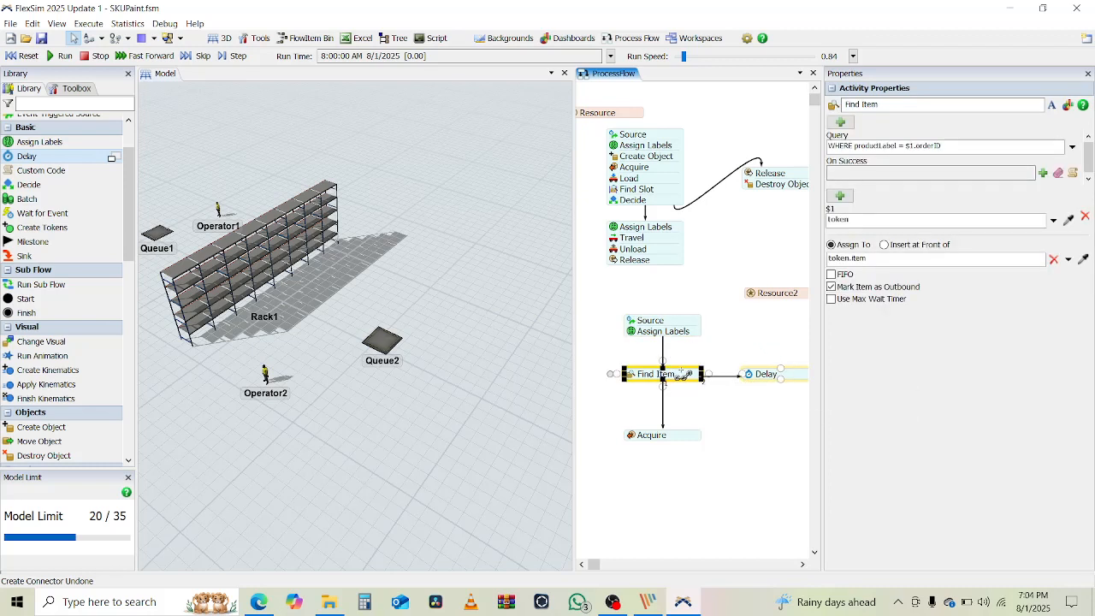
drag(780, 368, 681, 374)
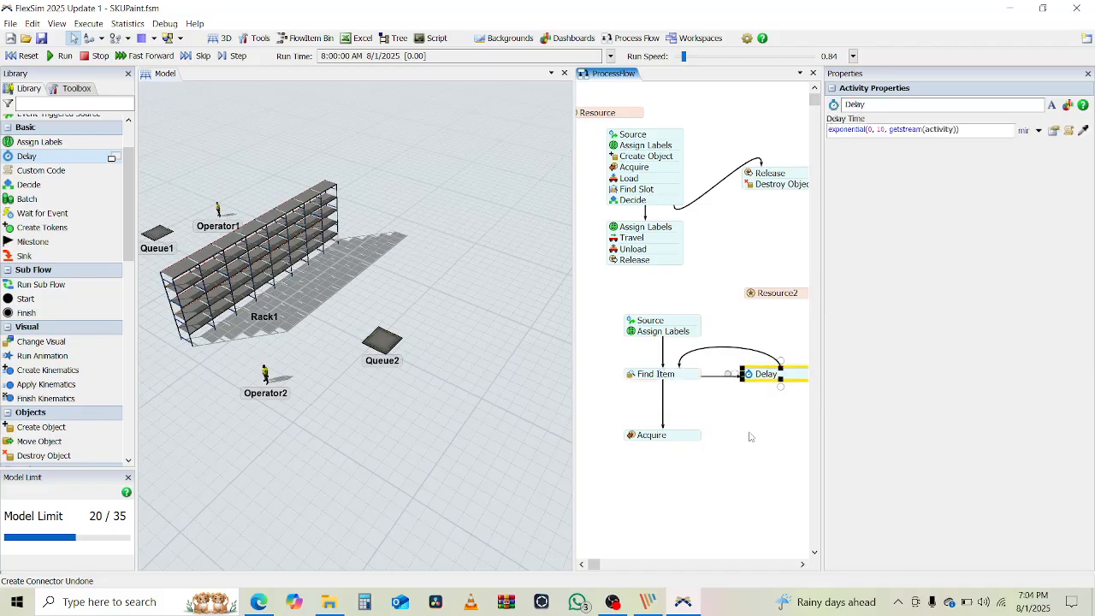
Enable the max wait timer on Find Item and set its time to 10 seconds
click(679, 381)
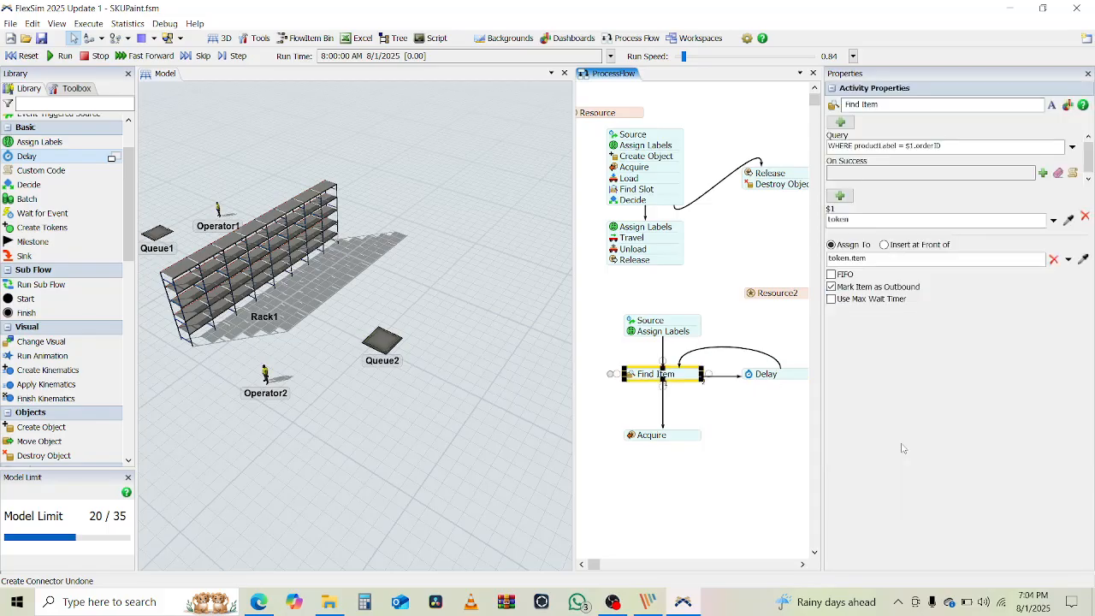
click(831, 287)
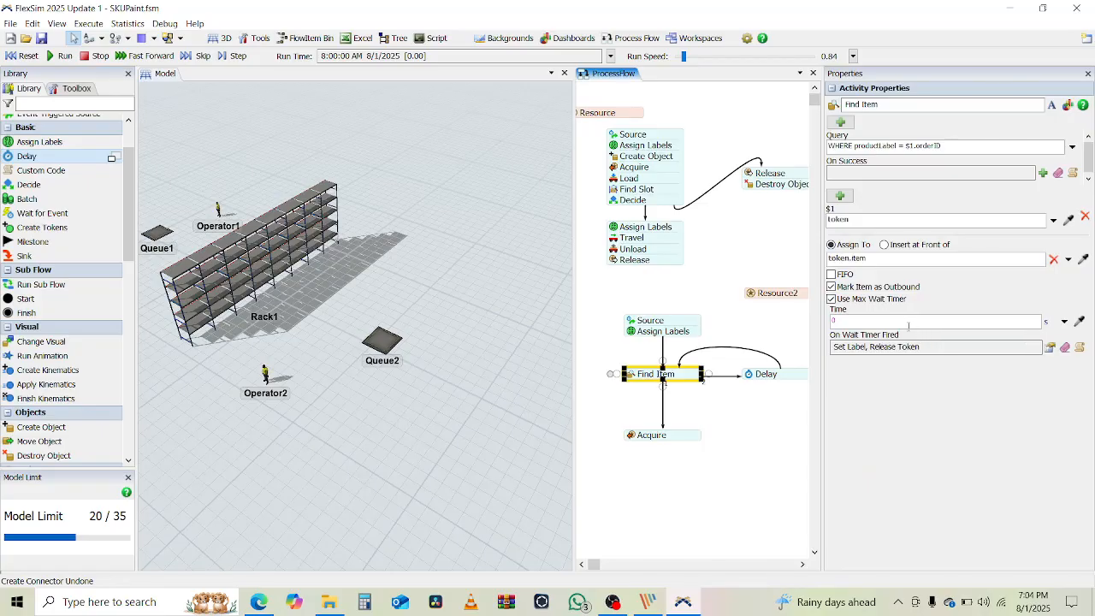
click(907, 323)
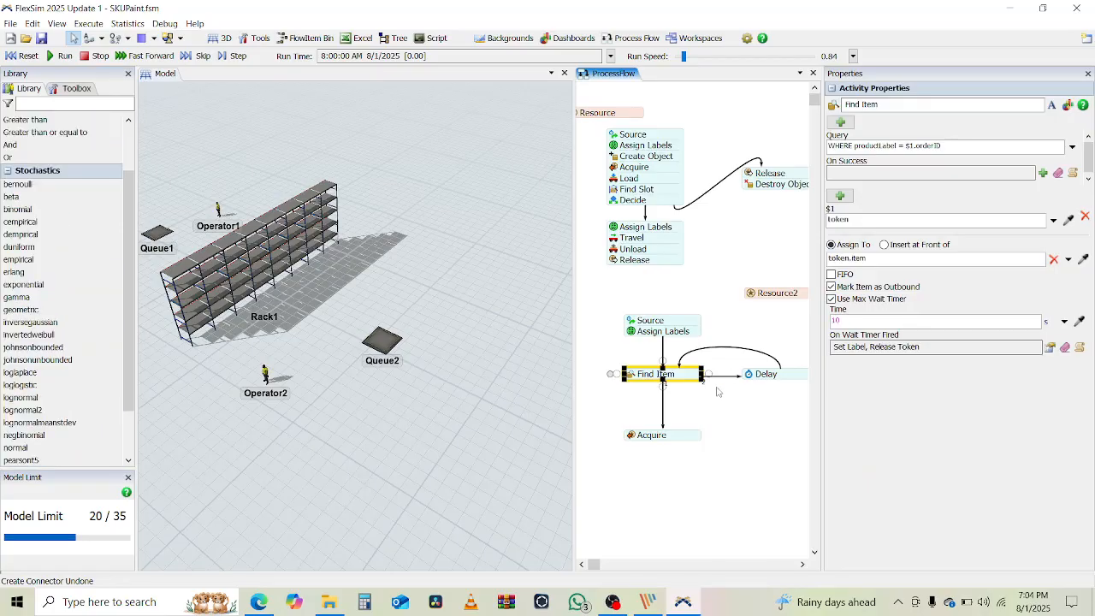
Set the resource reference of the new Acquire activity to Resource2
click(658, 436)
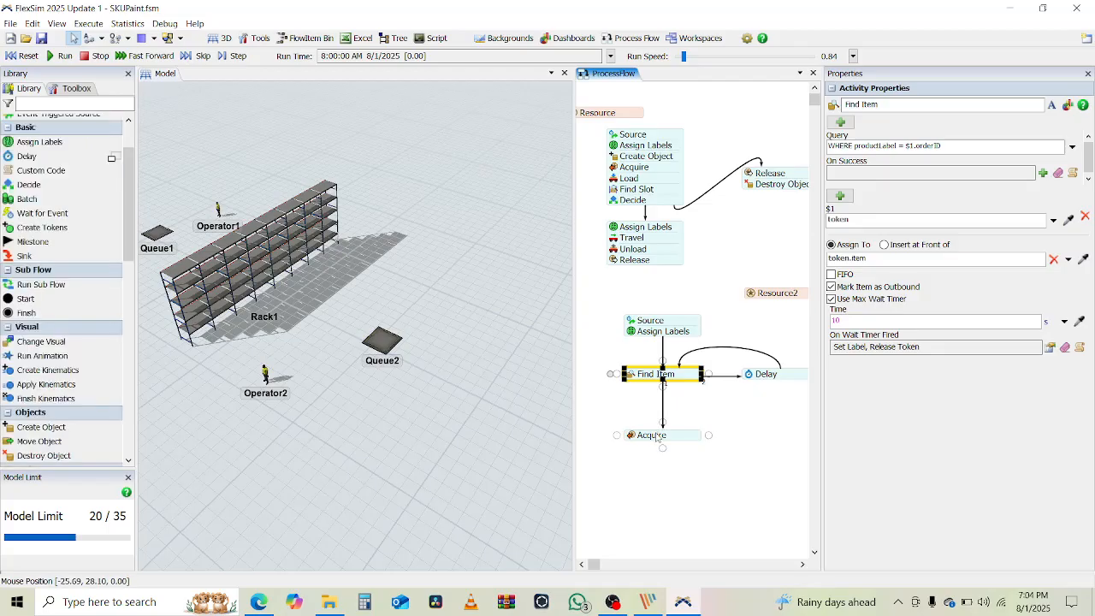
click(658, 437)
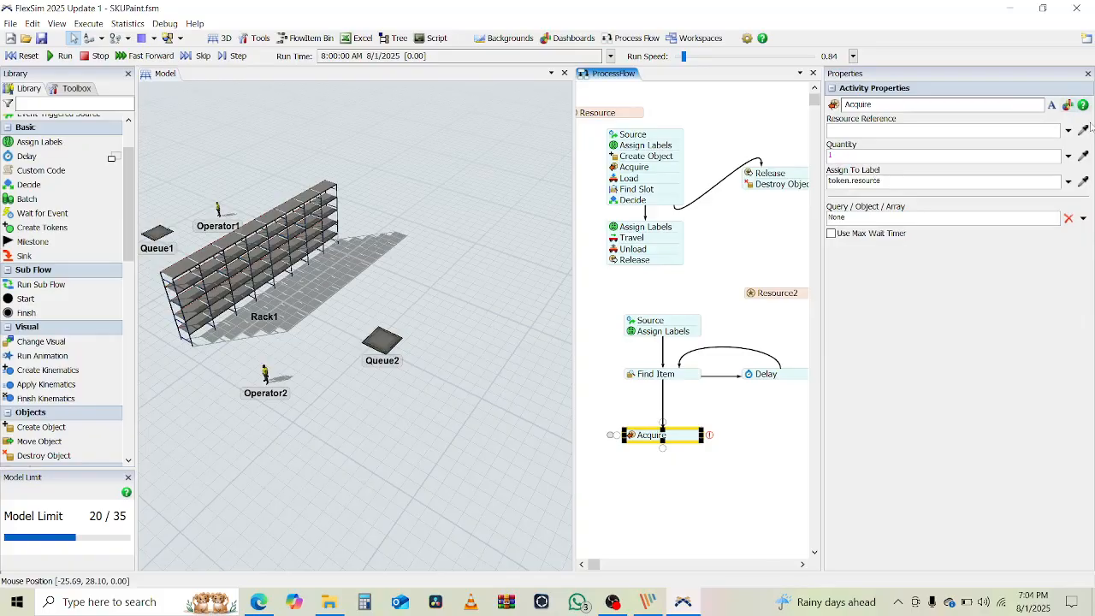
click(1084, 130)
click(776, 294)
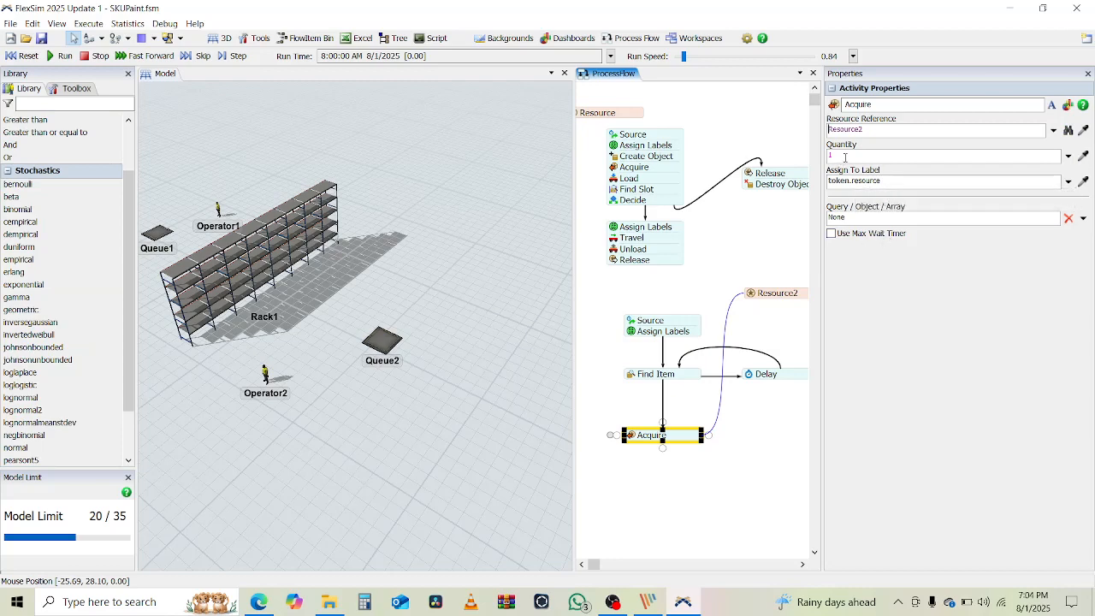
click(709, 472)
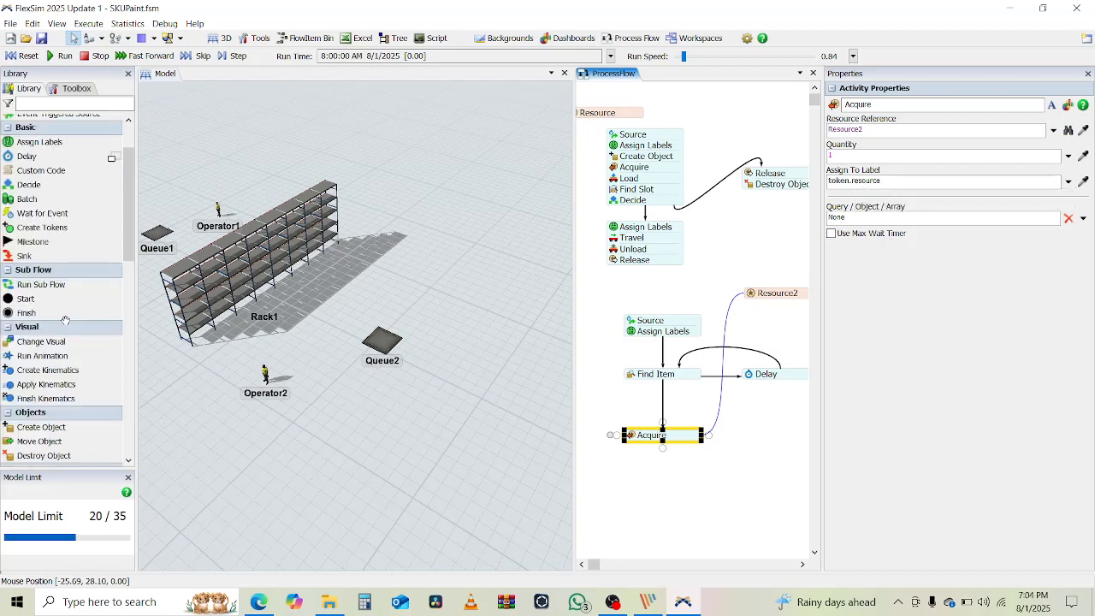
Add a Load activity directly beneath the Acquire activity in the lower picking flow
scroll(61, 315, down, 1)
scroll(65, 318, down, 6)
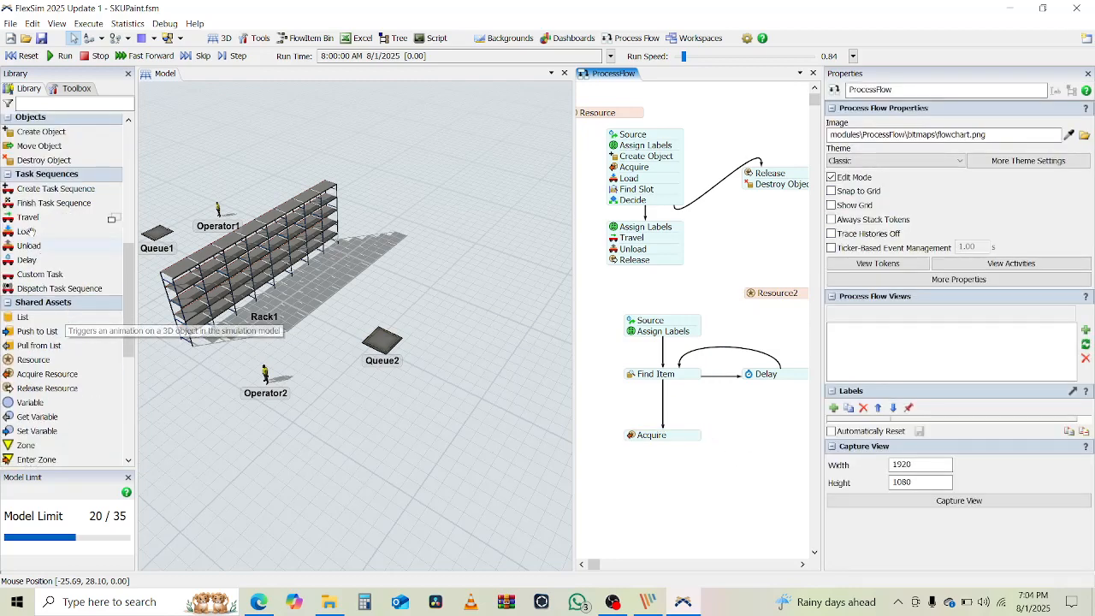
click(25, 232)
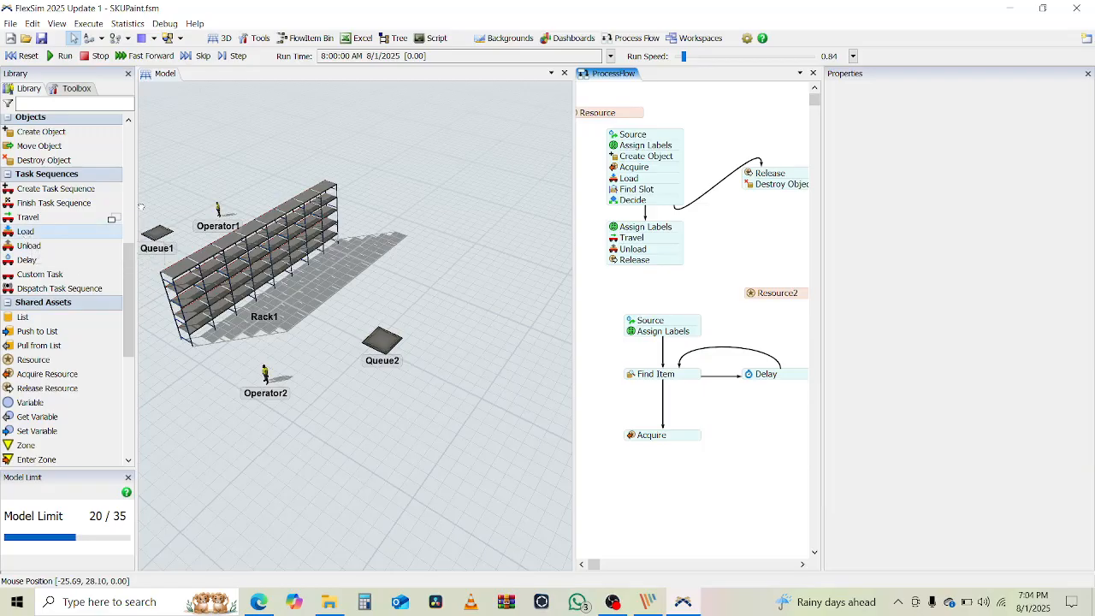
click(658, 443)
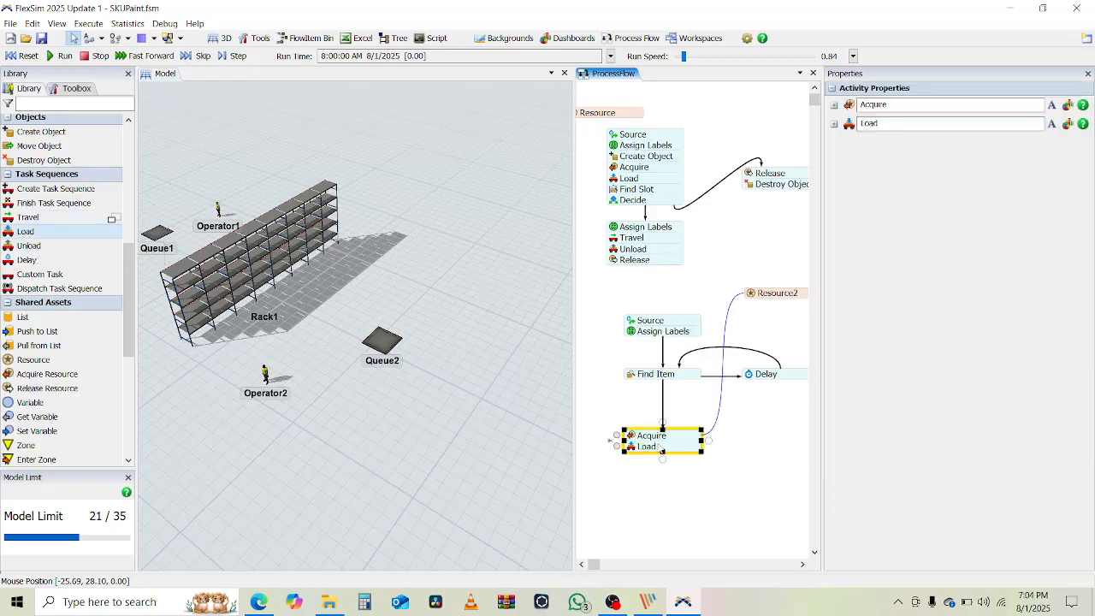
Set the executer of the new Load activity to token.resource
click(834, 125)
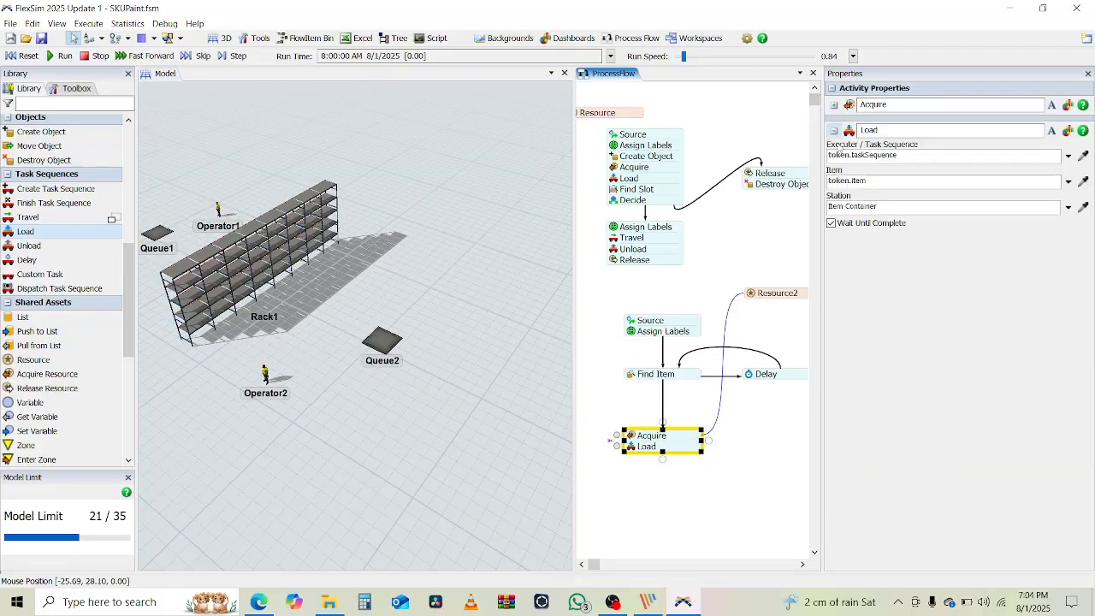
click(909, 155)
double_click(916, 156)
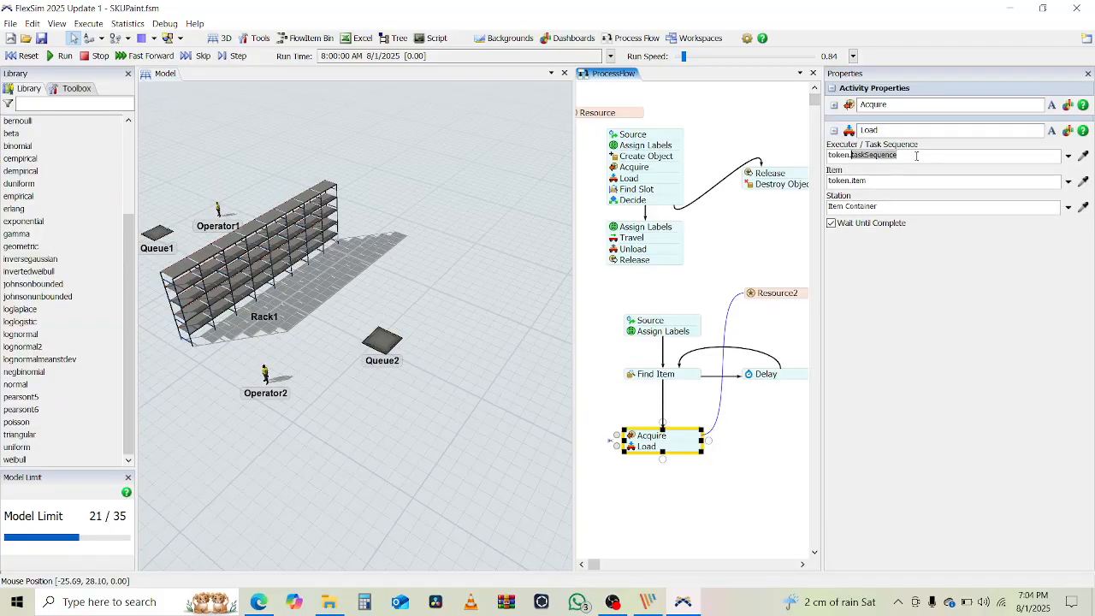
text(resource)
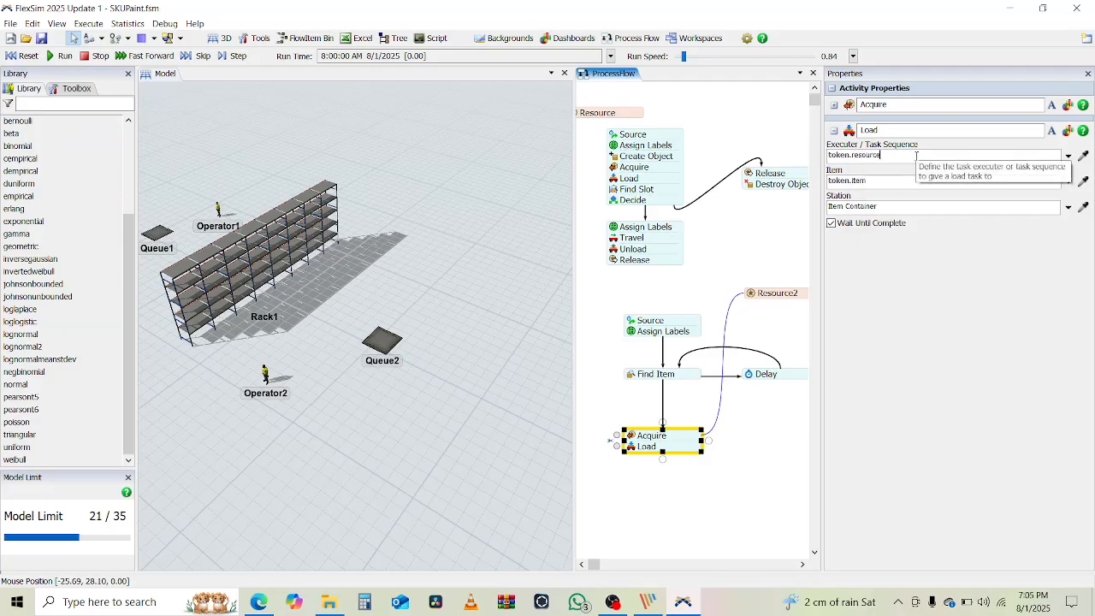
click(883, 180)
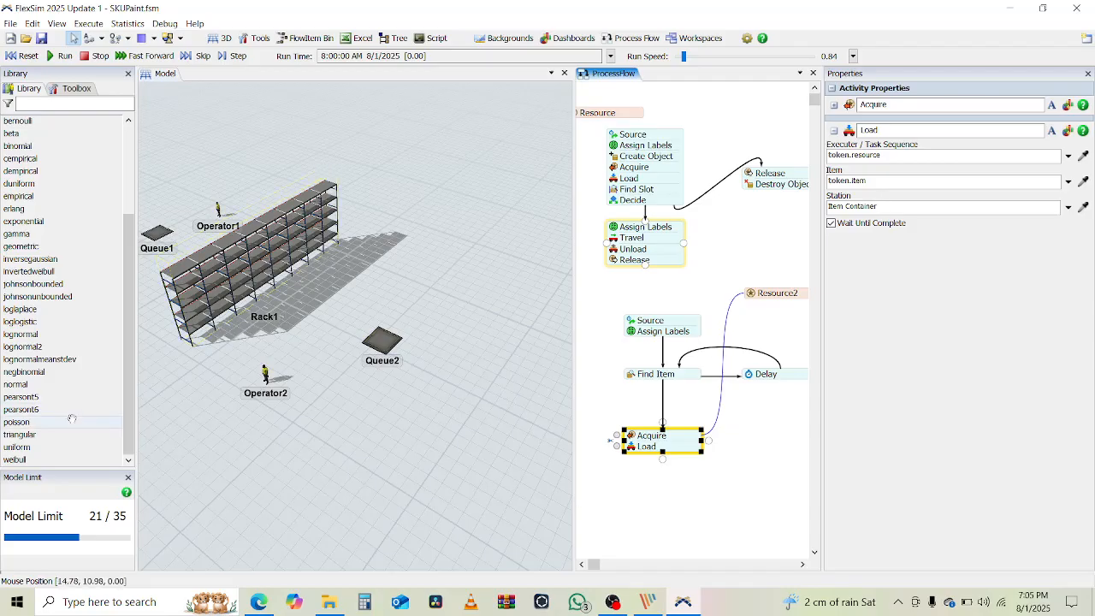
Add an Unload activity beneath Load in the picking block
scroll(75, 295, up, 3)
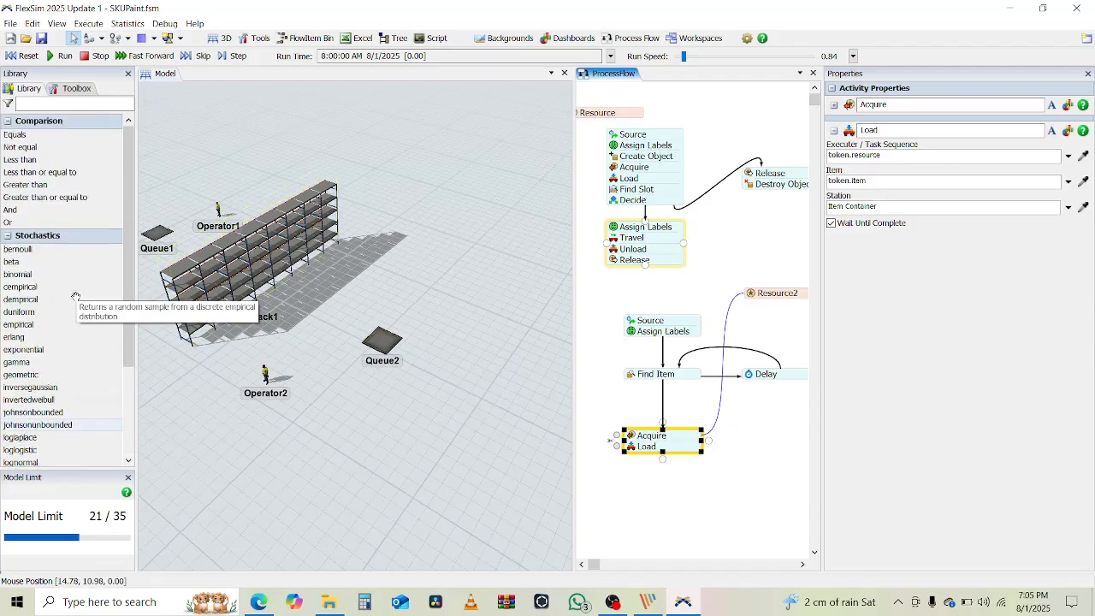
click(767, 467)
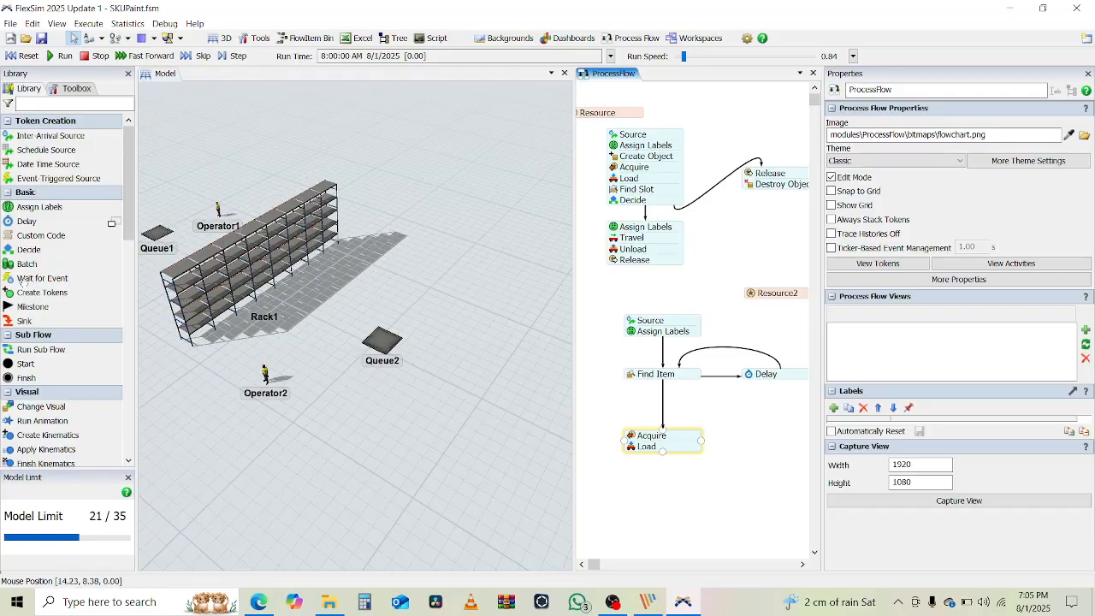
scroll(73, 366, down, 5)
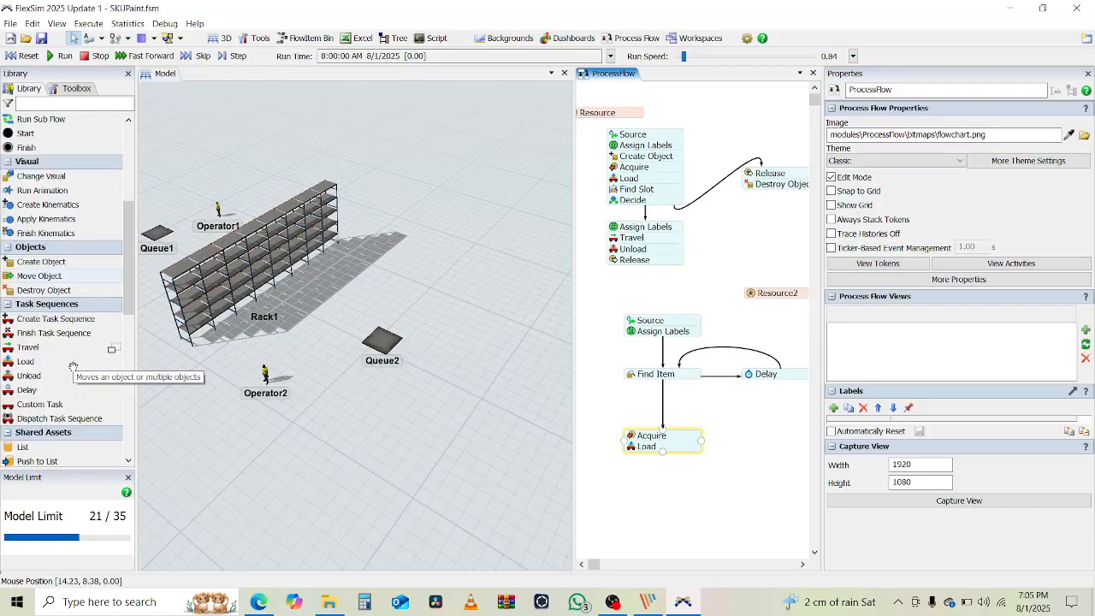
drag(25, 382, 663, 460)
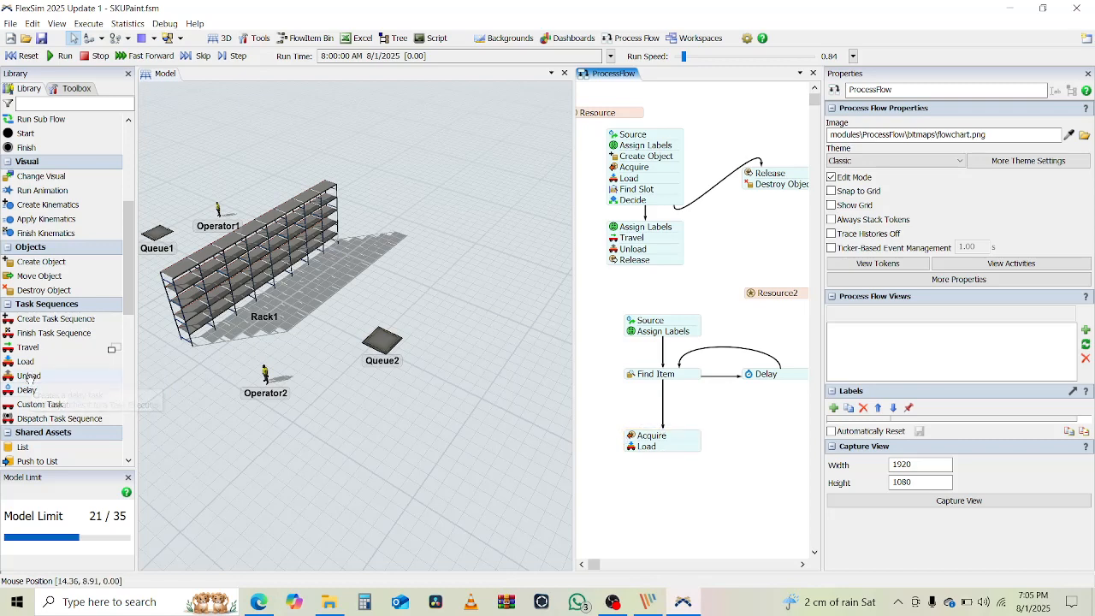
drag(28, 376, 649, 462)
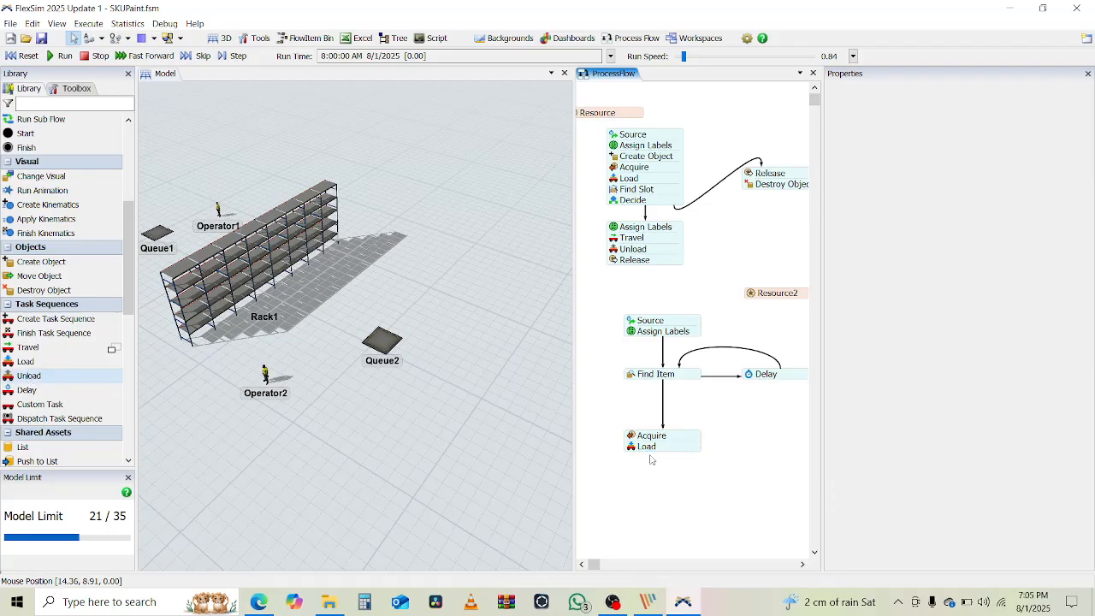
click(650, 460)
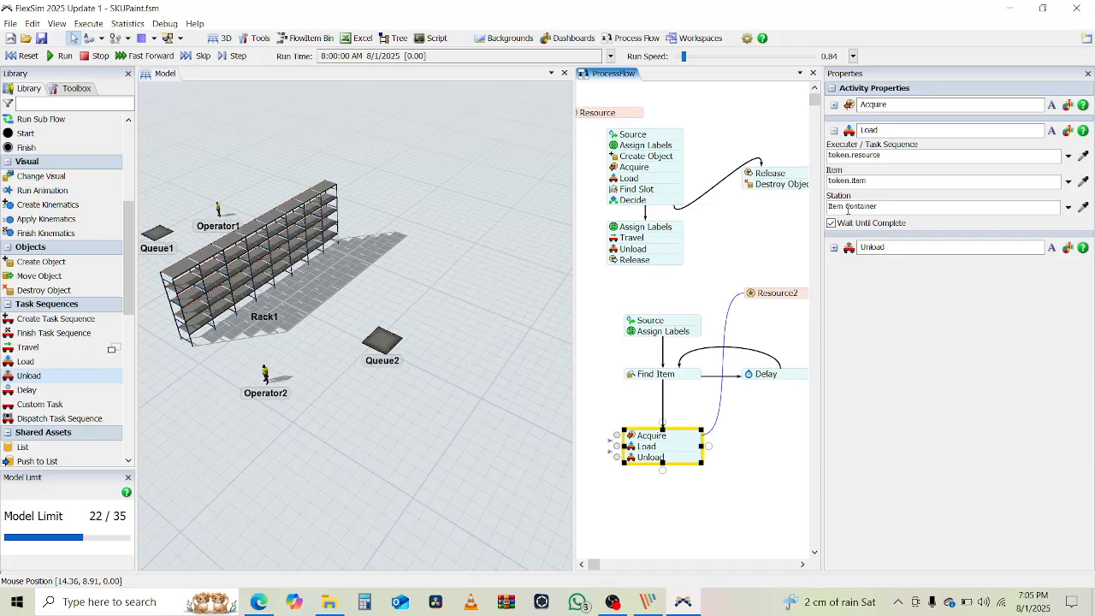
Set the Unload activity's executer to token.resource and its station to Queue2
click(895, 272)
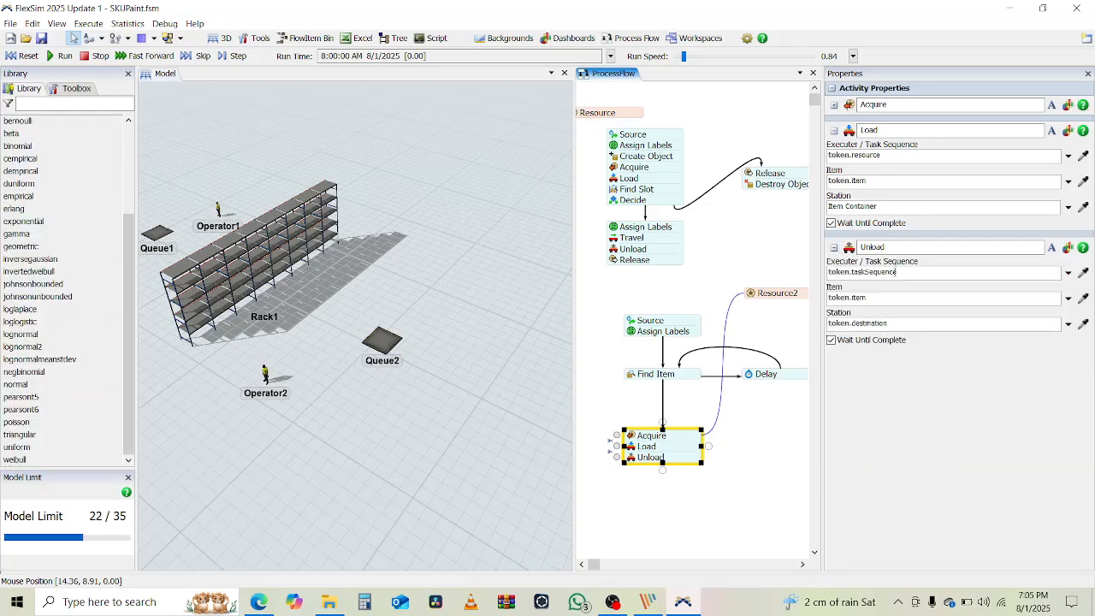
double_click(914, 272)
text(res)
key(Return)
click(1083, 325)
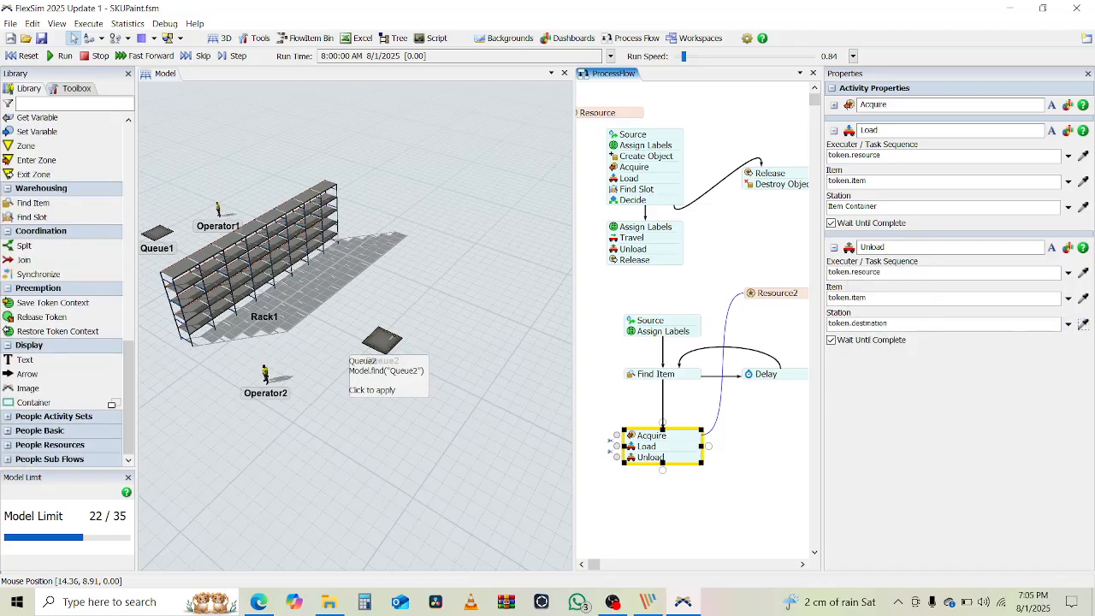
click(385, 341)
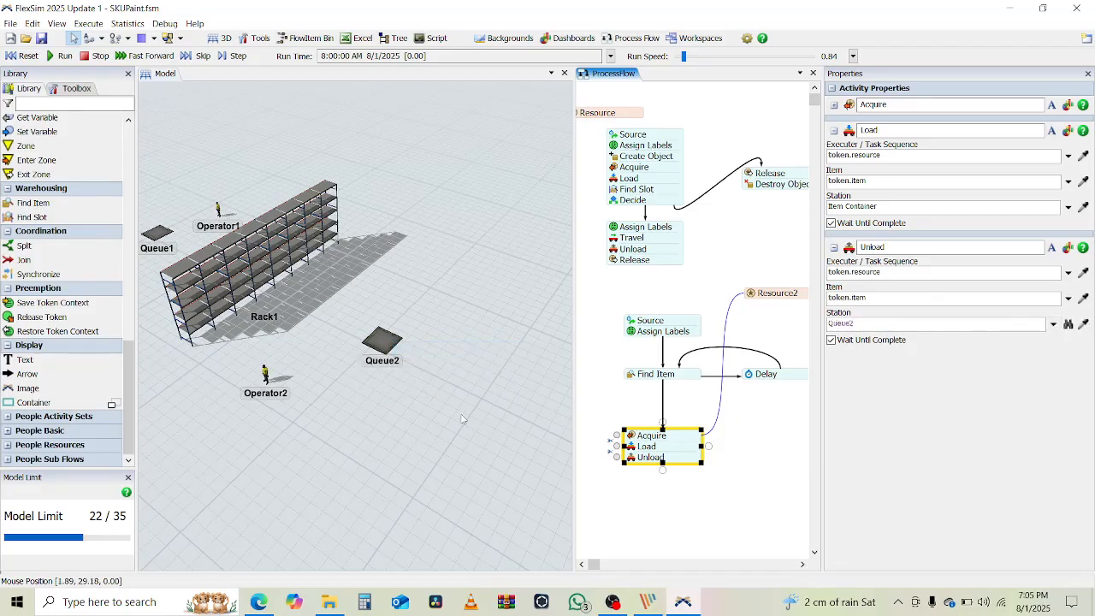
Add a Release Resource activity beneath Unload at the end of the picking block
click(142, 368)
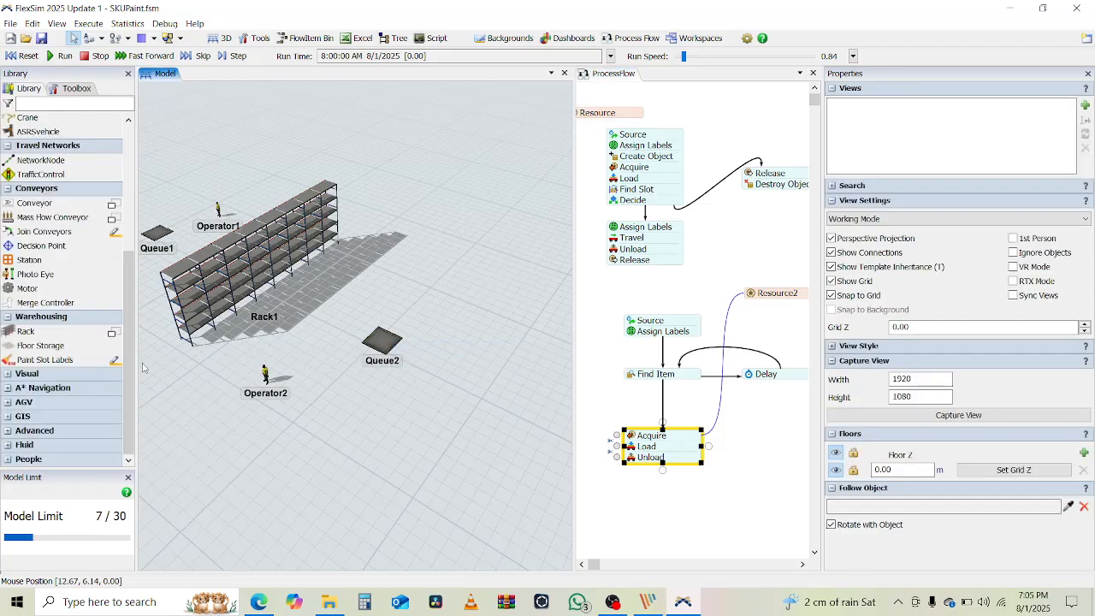
click(698, 508)
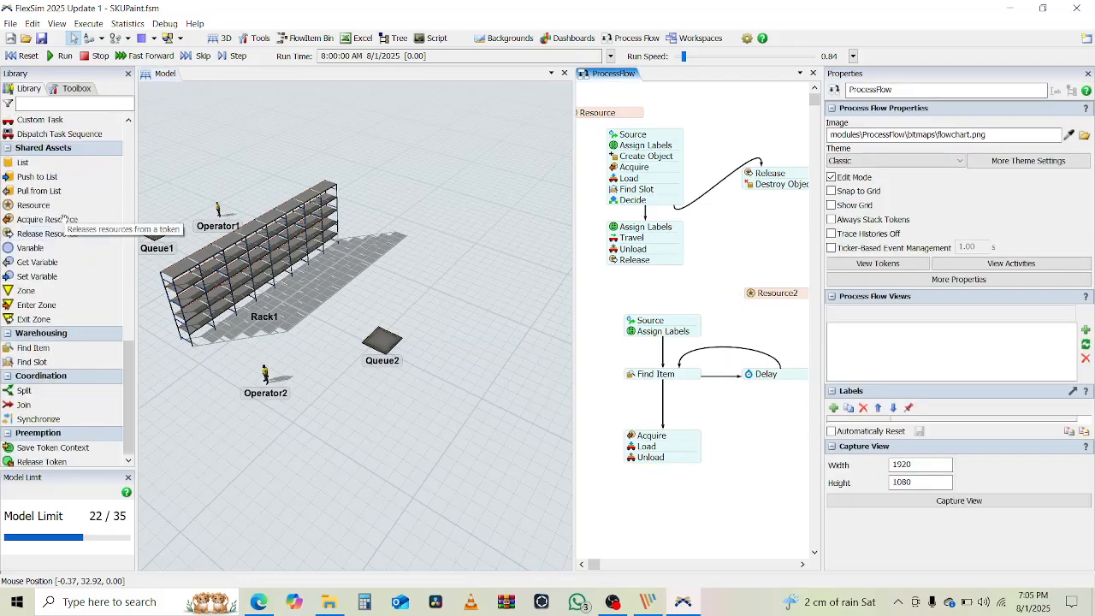
scroll(64, 219, up, 5)
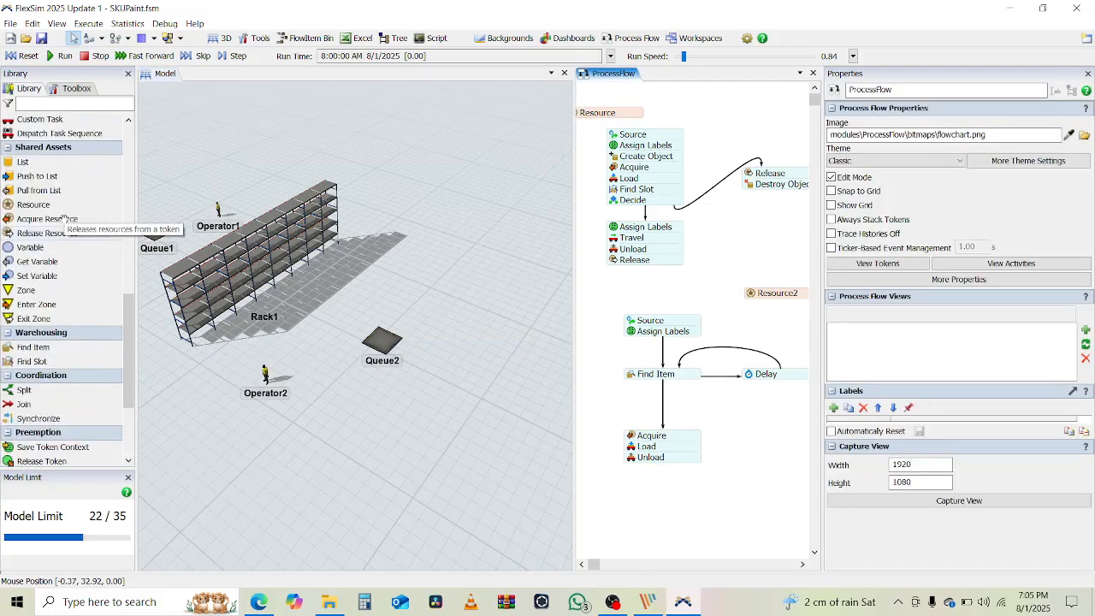
drag(34, 236, 608, 475)
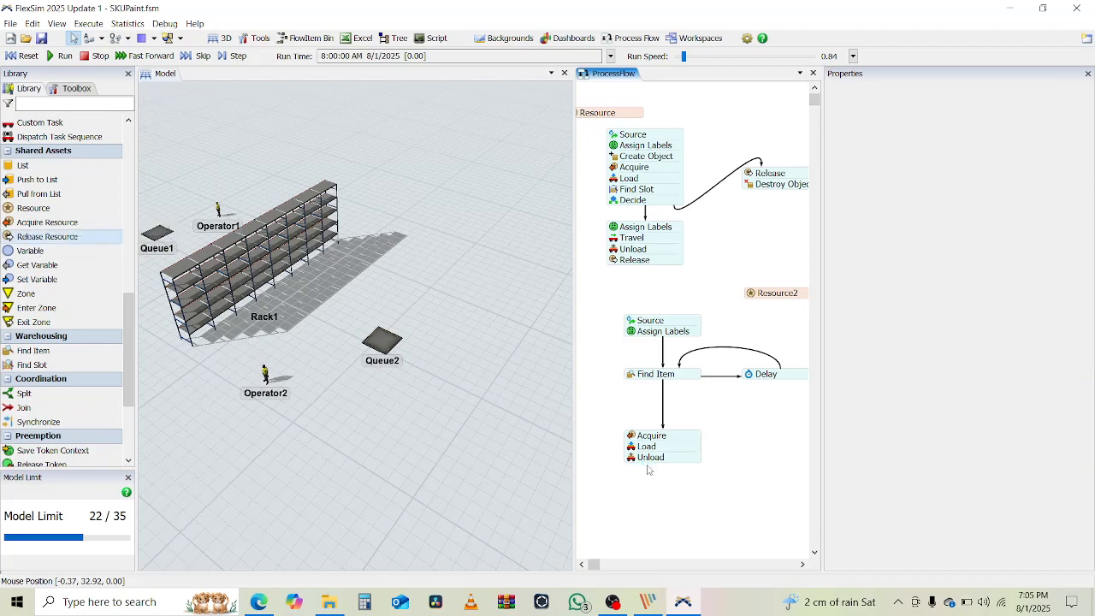
click(647, 469)
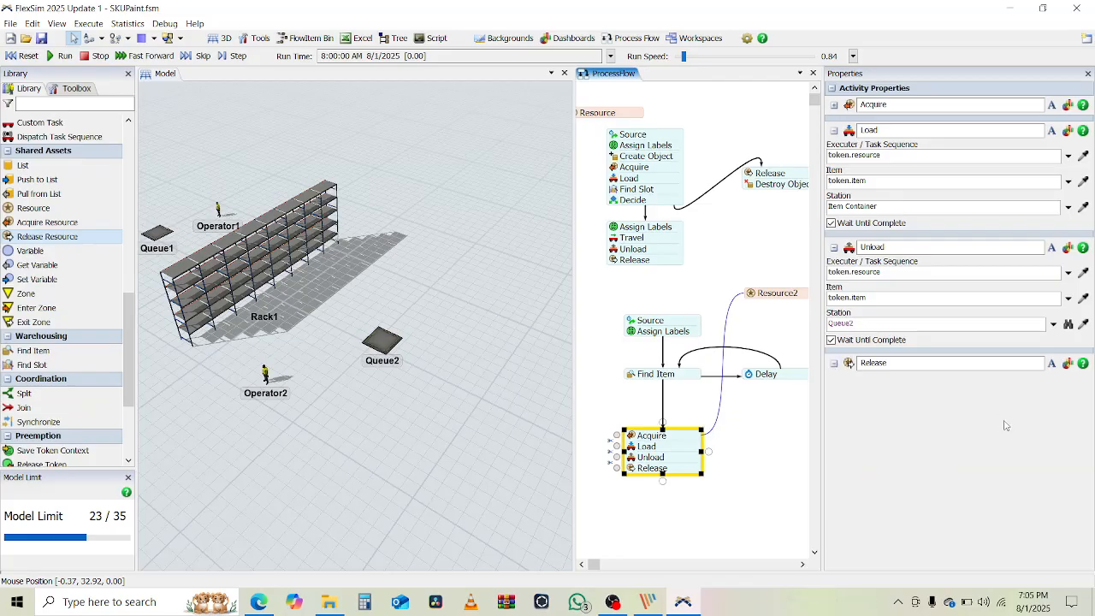
Set the resources to release in the new Release activity to token.resource
click(962, 389)
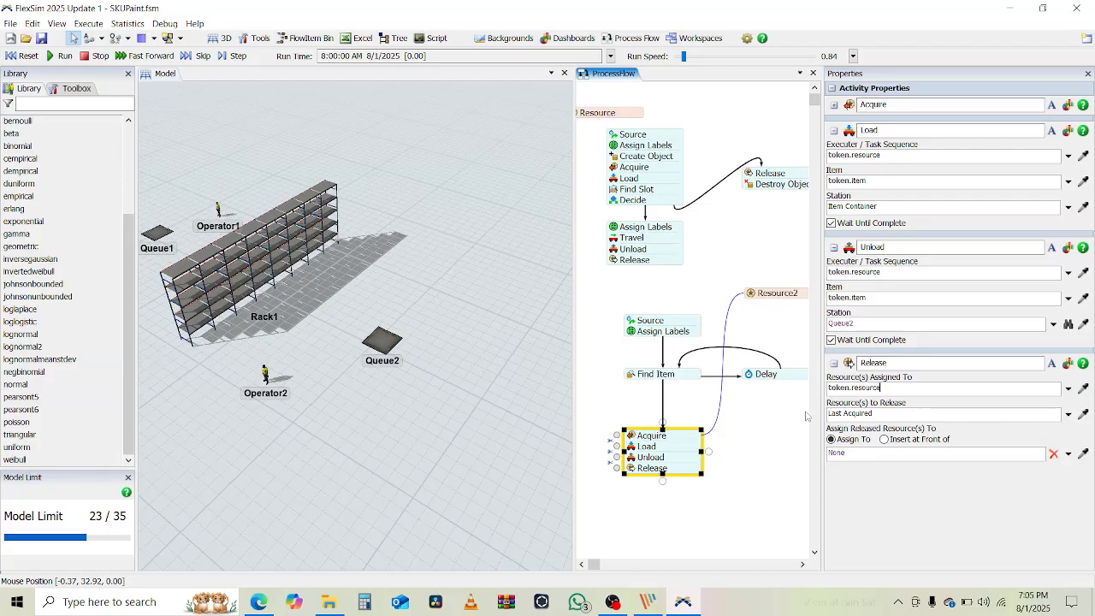
click(879, 413)
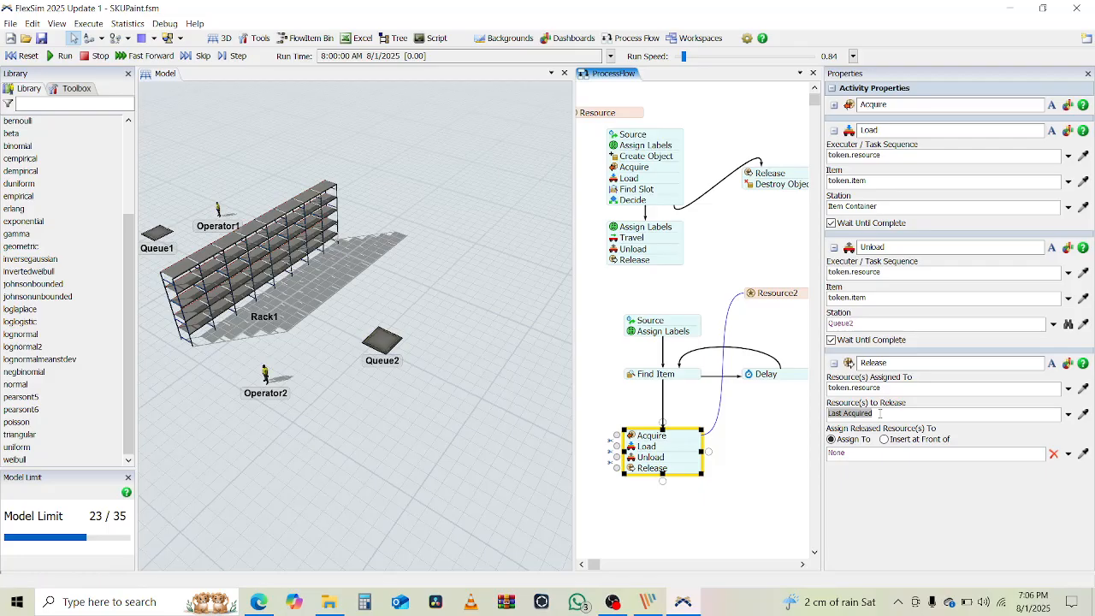
text(token.r)
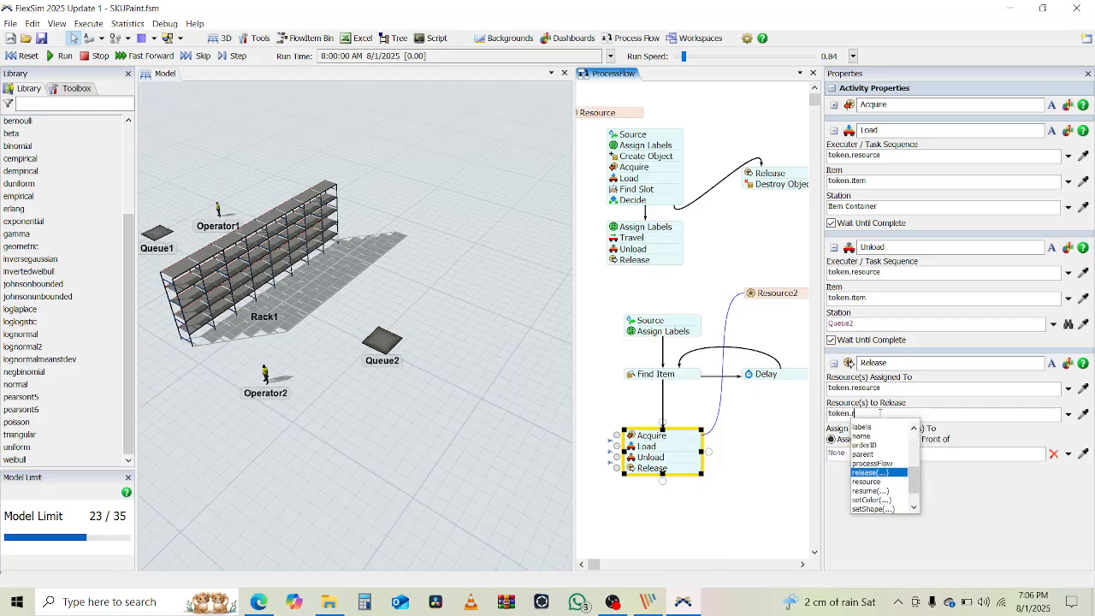
text(esource)
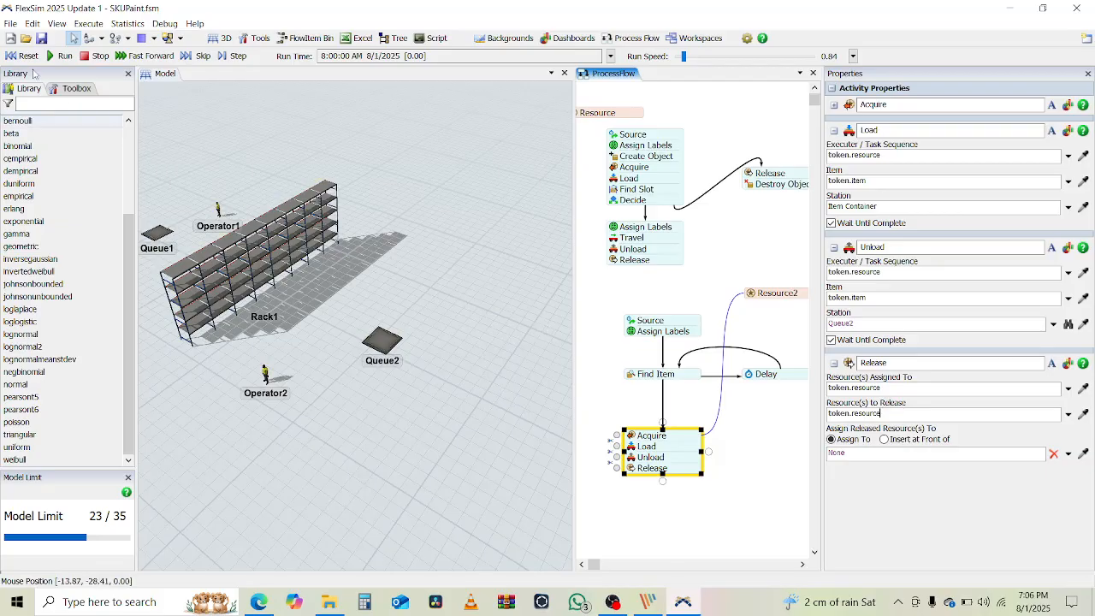
Run the model to test the picking flow, dismiss the task error, and reset the simulation
click(61, 57)
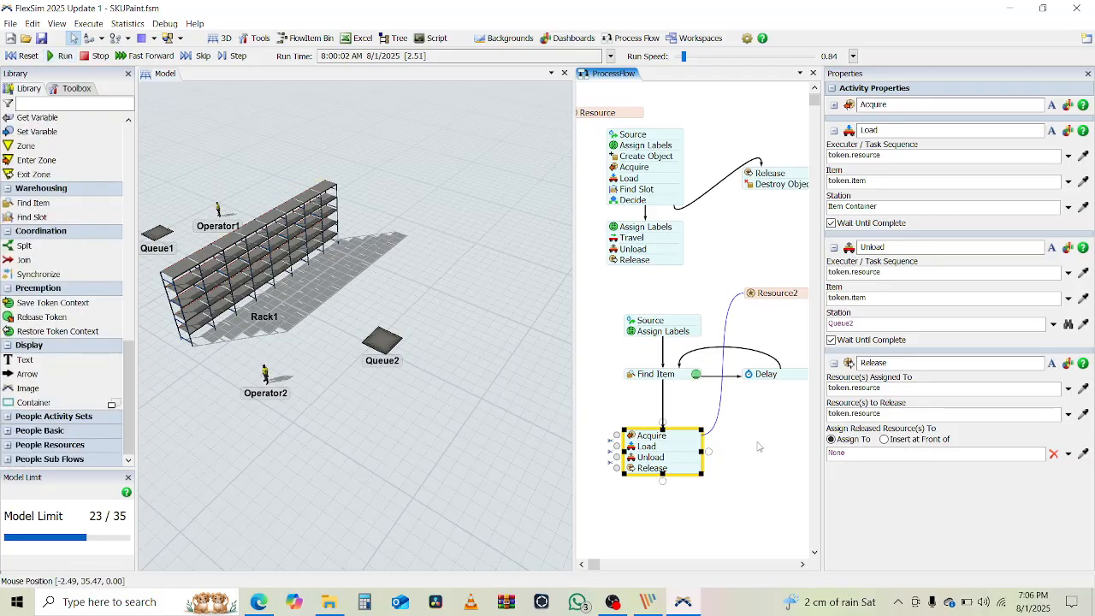
drag(757, 442, 741, 414)
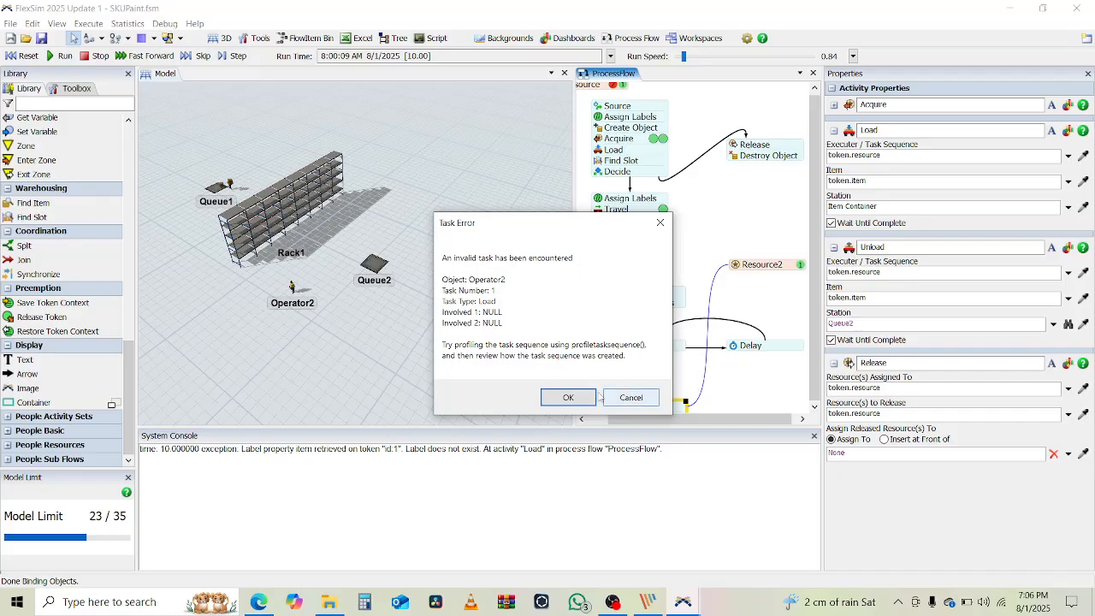
click(568, 397)
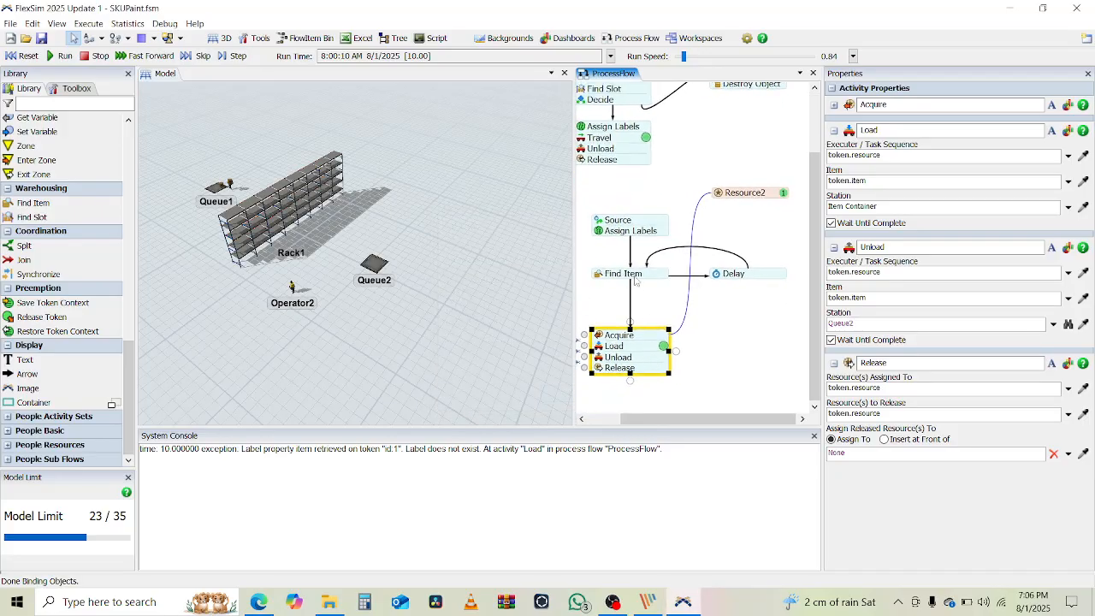
click(23, 56)
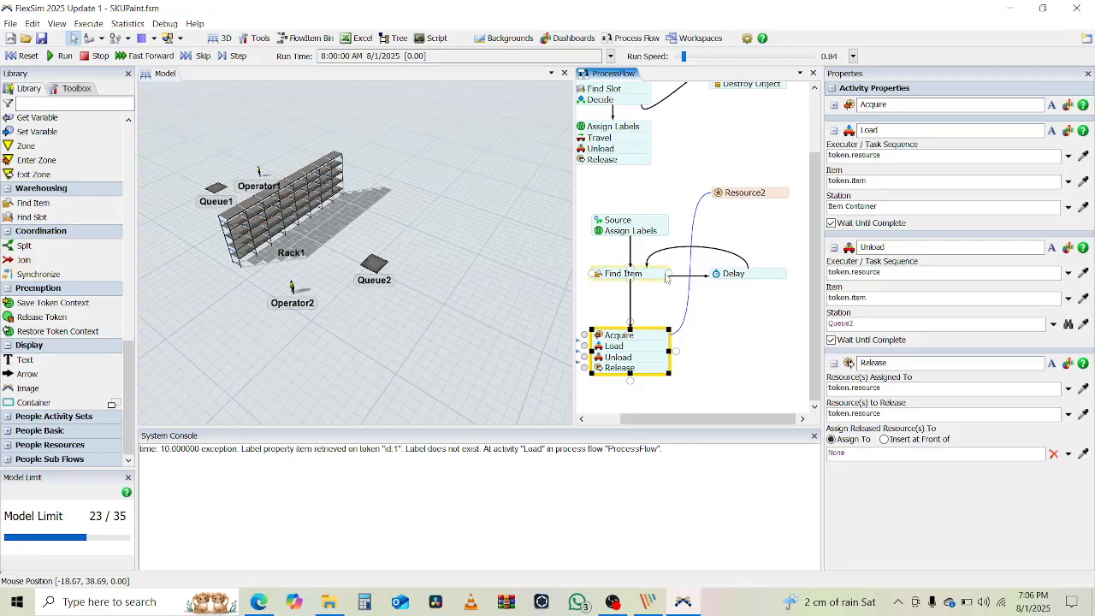
Change the Release Token destination in Find Item's wait timer trigger so that timed-out tokens go to Delay
click(651, 281)
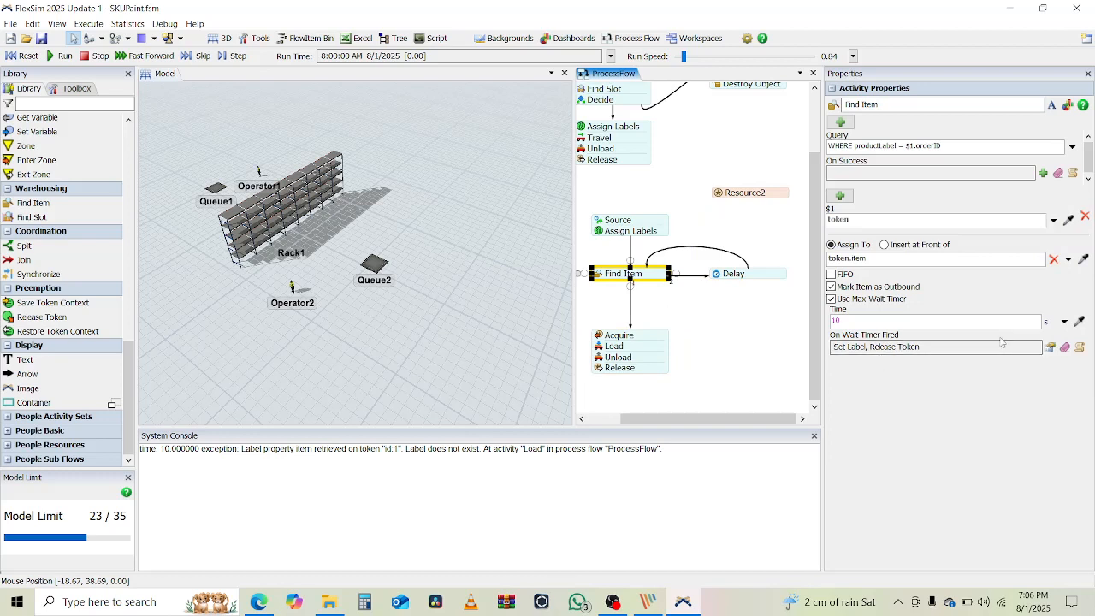
click(1050, 347)
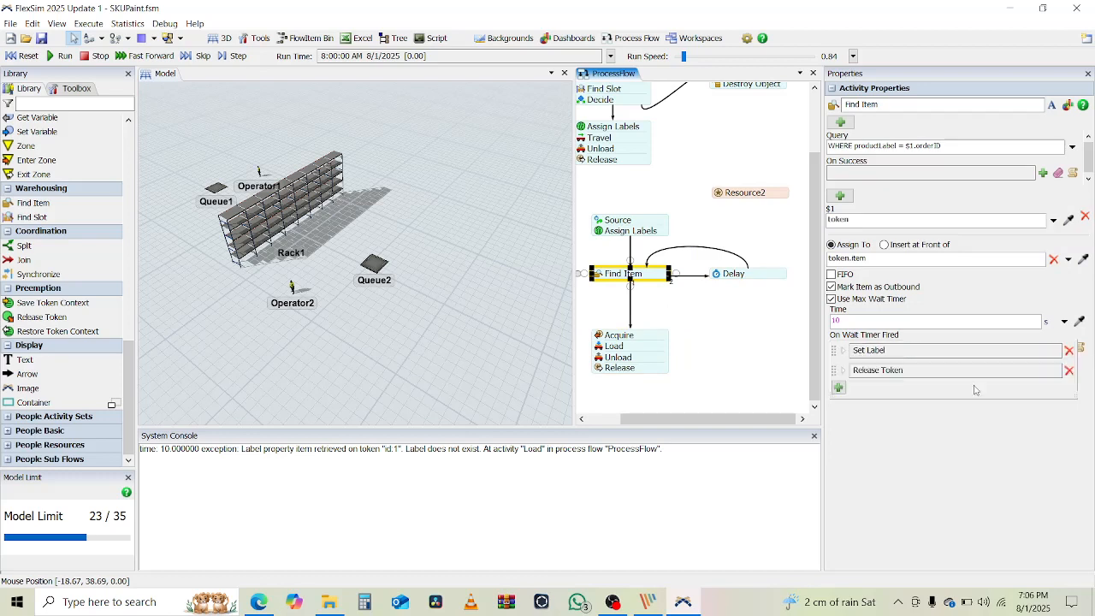
click(844, 372)
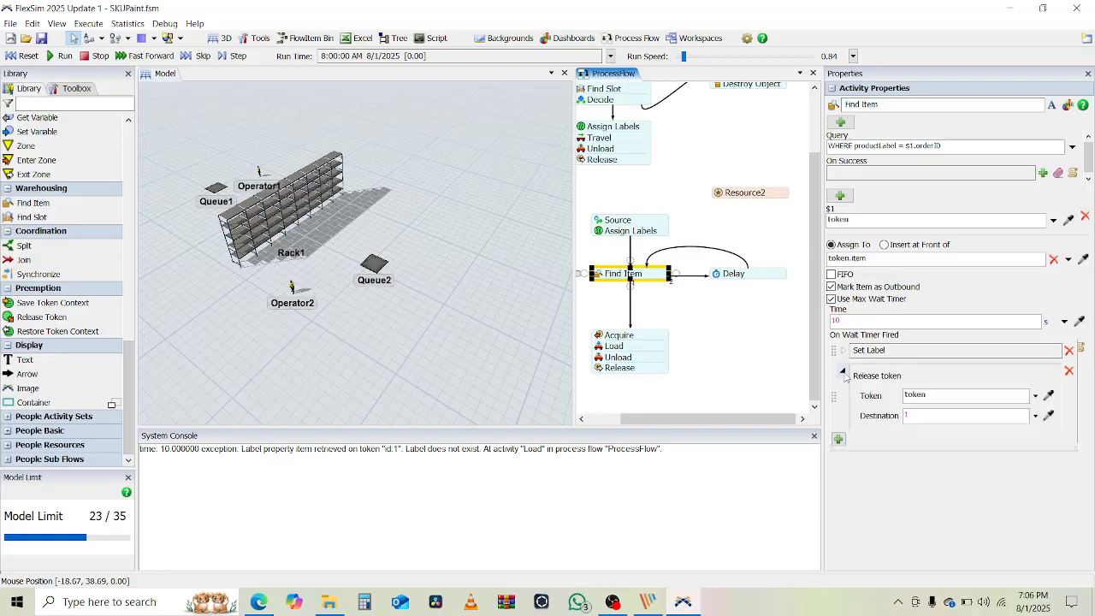
click(924, 416)
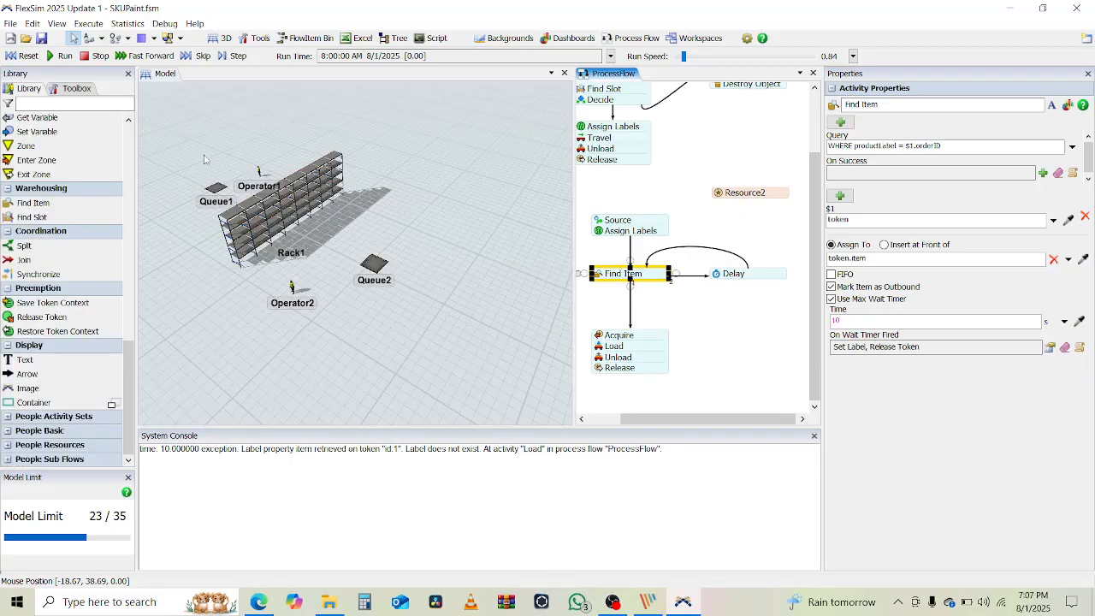
Run the model again and raise the run speed to about 42.40
click(60, 56)
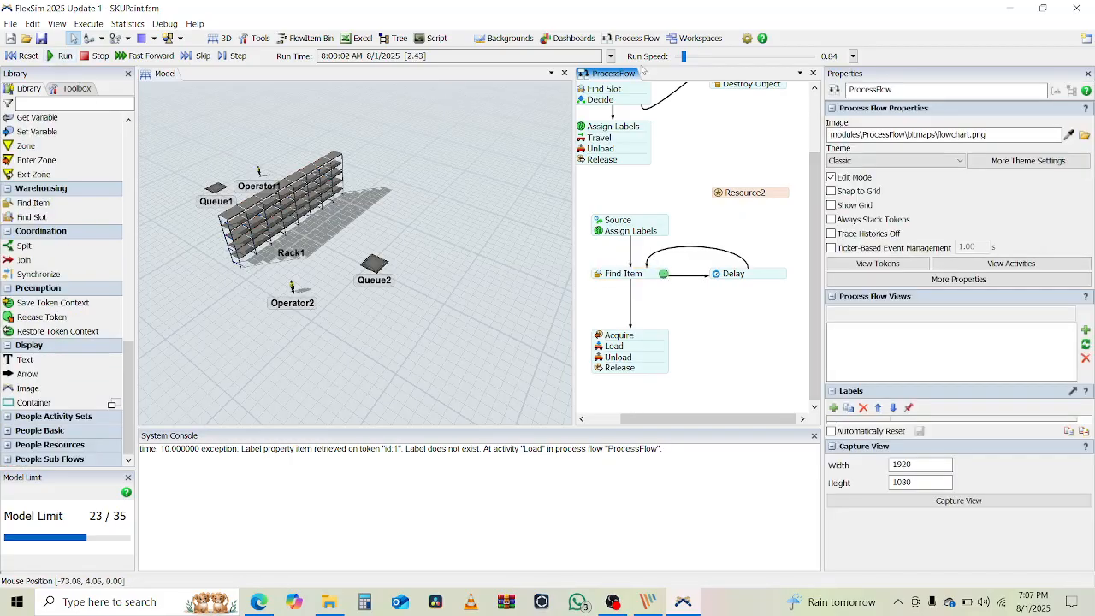
drag(691, 56, 694, 57)
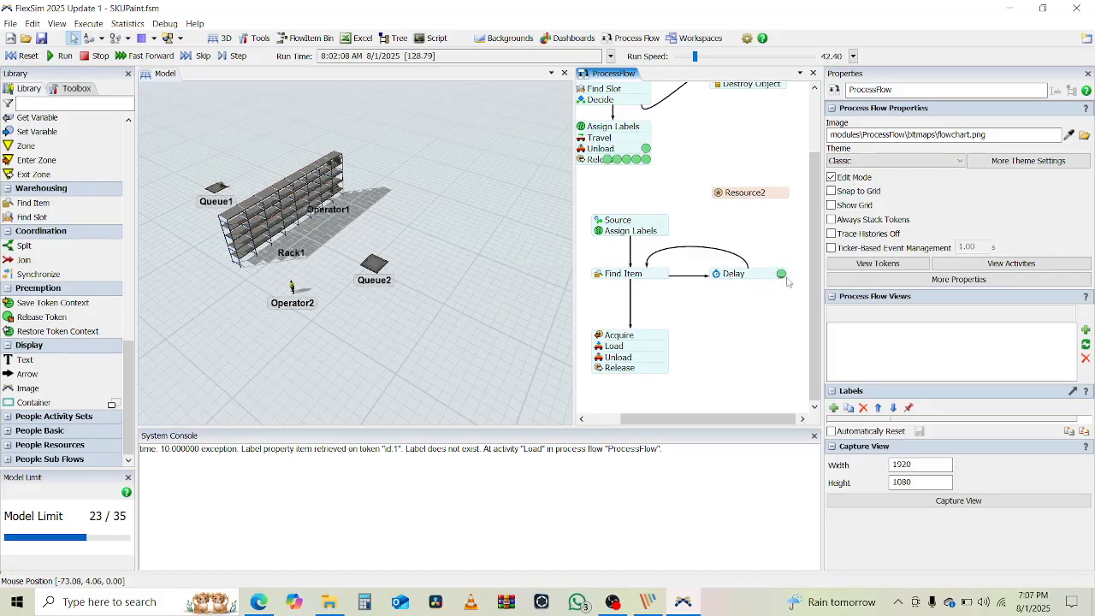
Raise the run speed to about 370 and inspect the token in the picking flow's Release activity and the item delivered to Queue2
drag(695, 56, 707, 56)
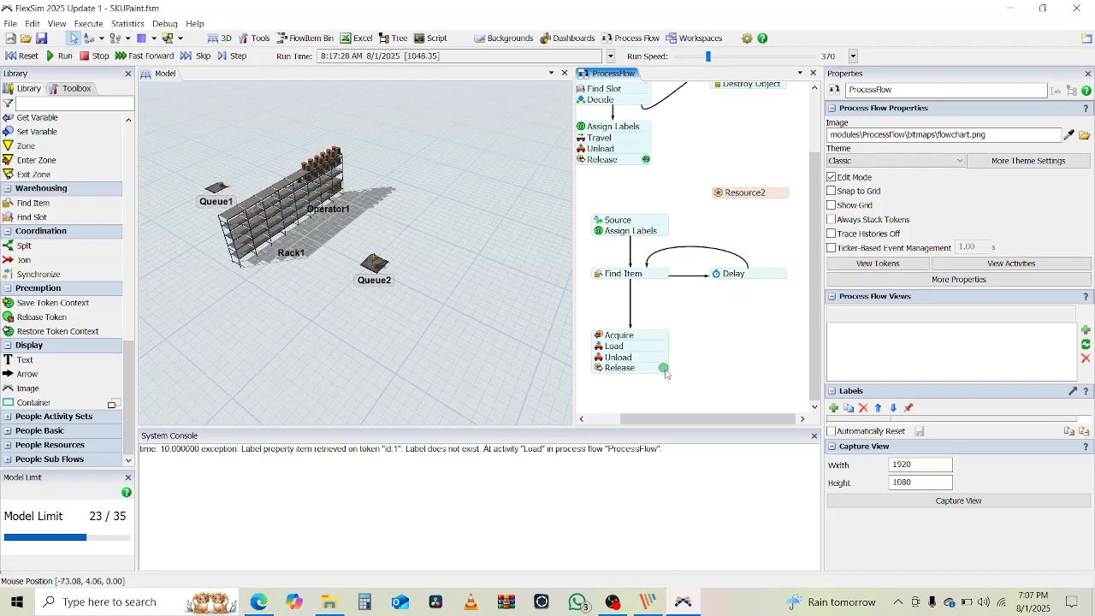
click(663, 368)
scroll(409, 266, up, 5)
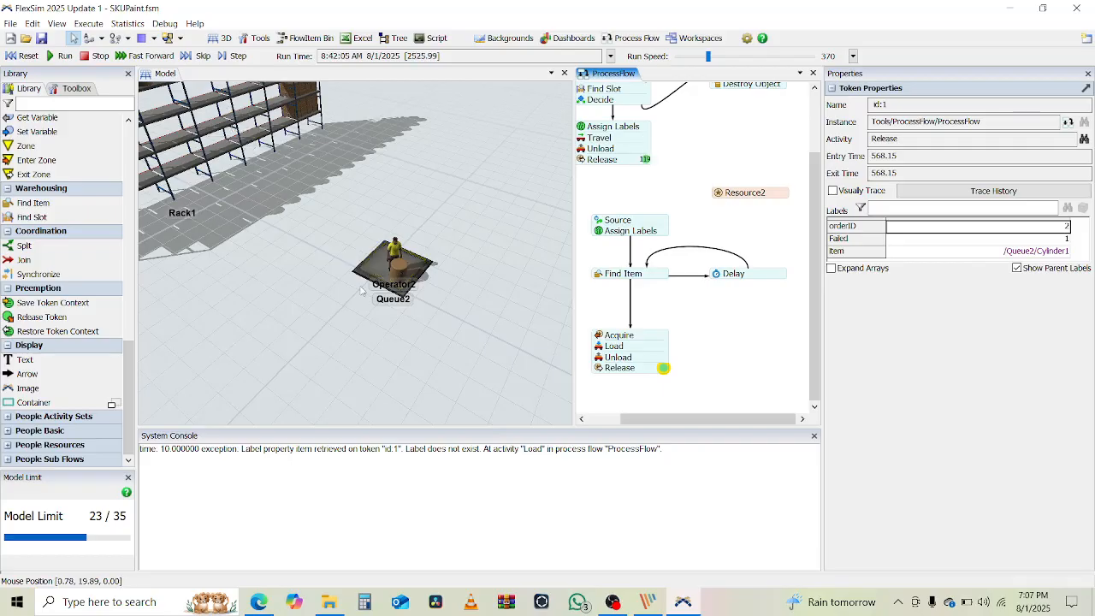
scroll(361, 291, down, 2)
scroll(361, 291, down, 3)
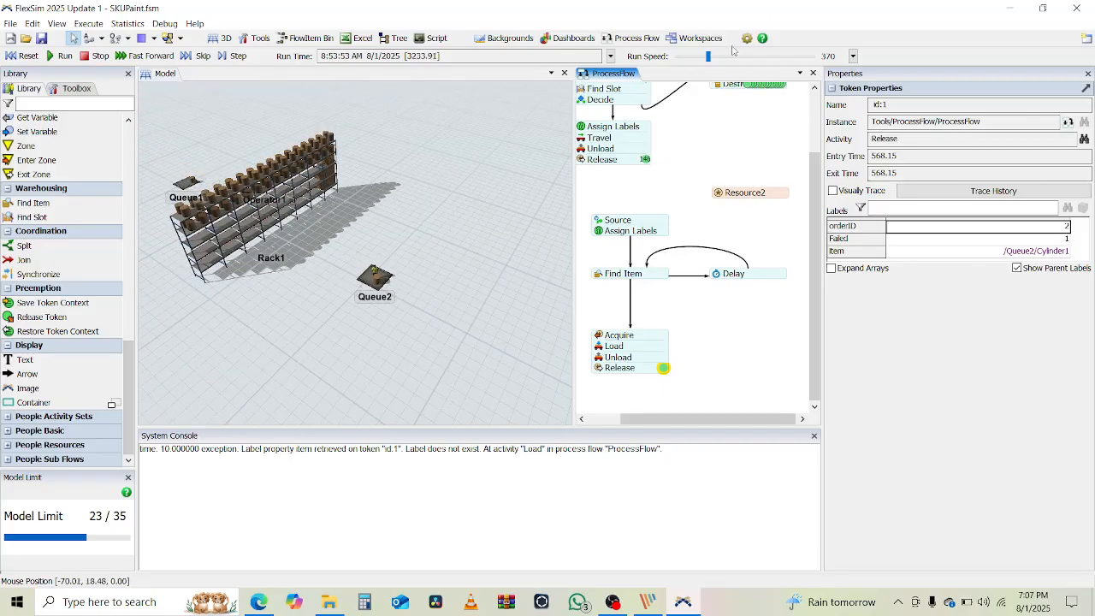
Raise the run speed to Max, let the model run, and reset the simulation
drag(707, 57, 758, 60)
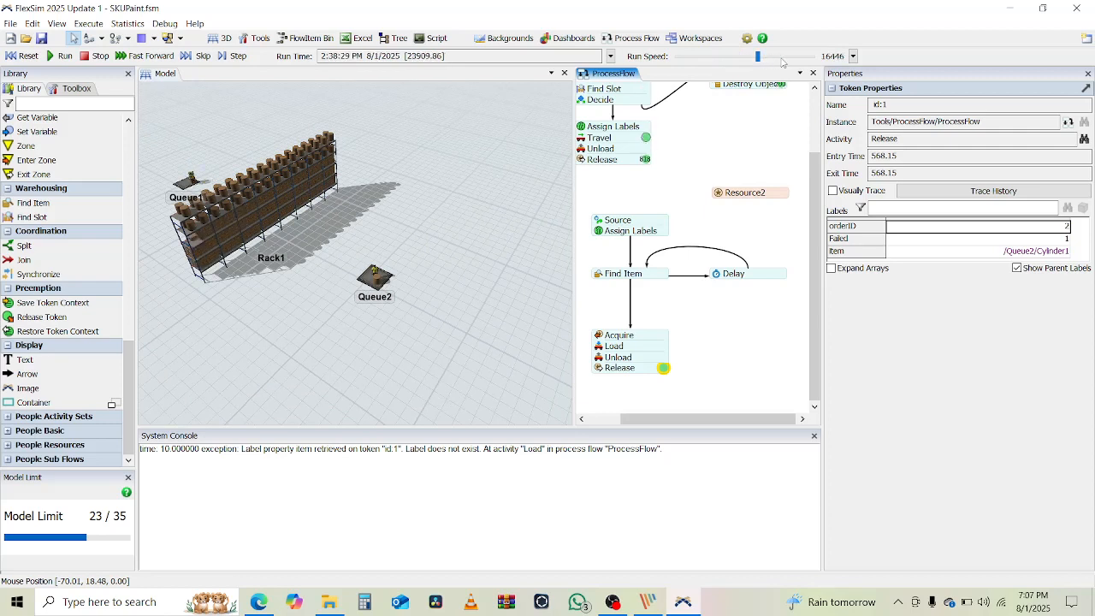
click(789, 57)
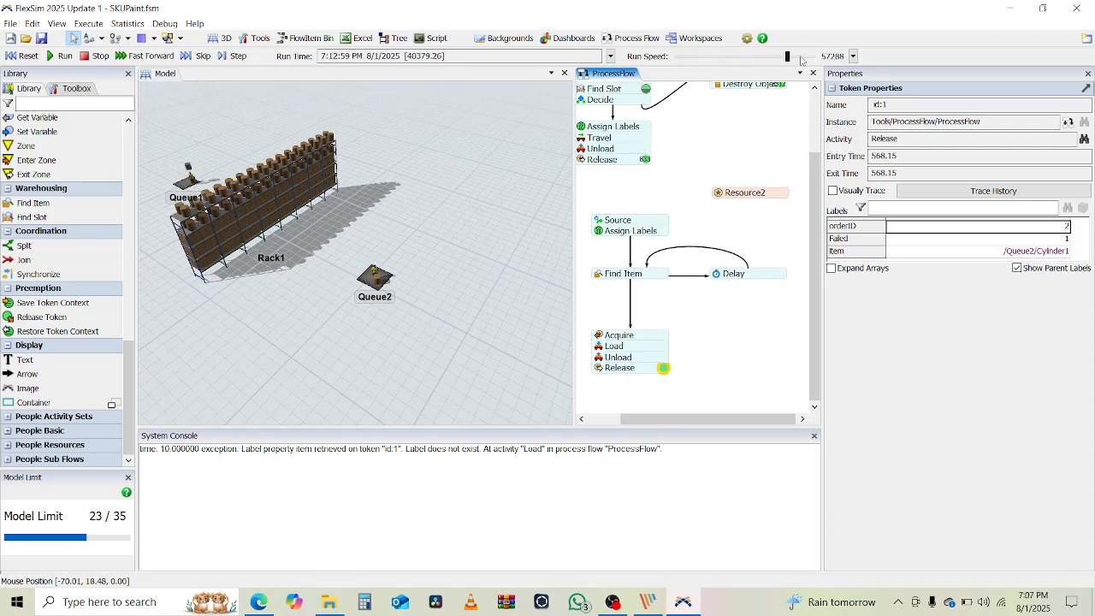
click(806, 57)
click(41, 38)
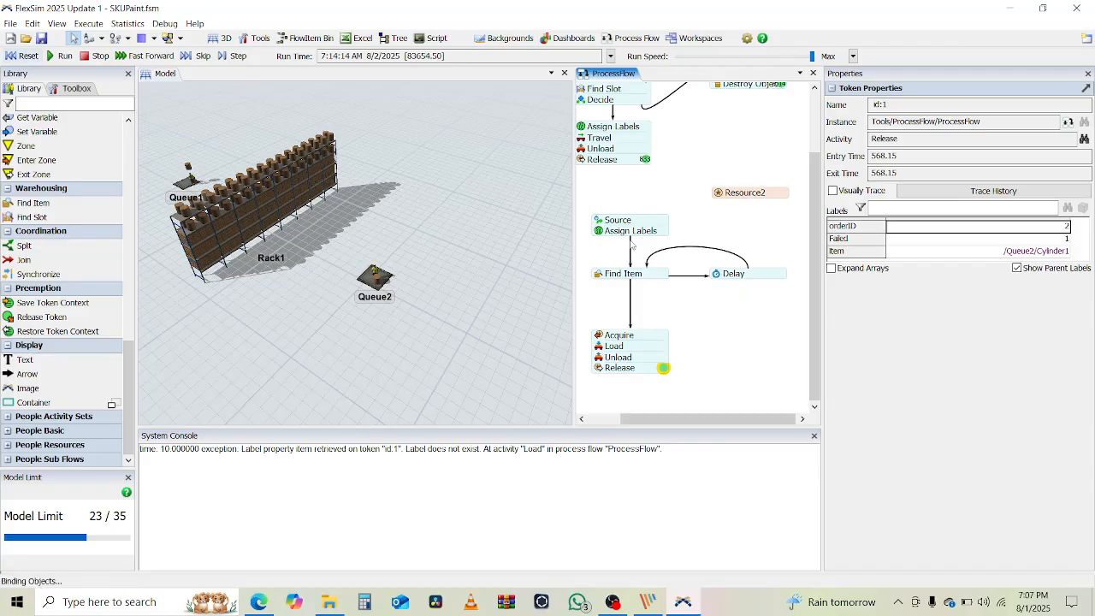
Change the inter-arrival time unit of the picking flow's Source to hours
double_click(601, 223)
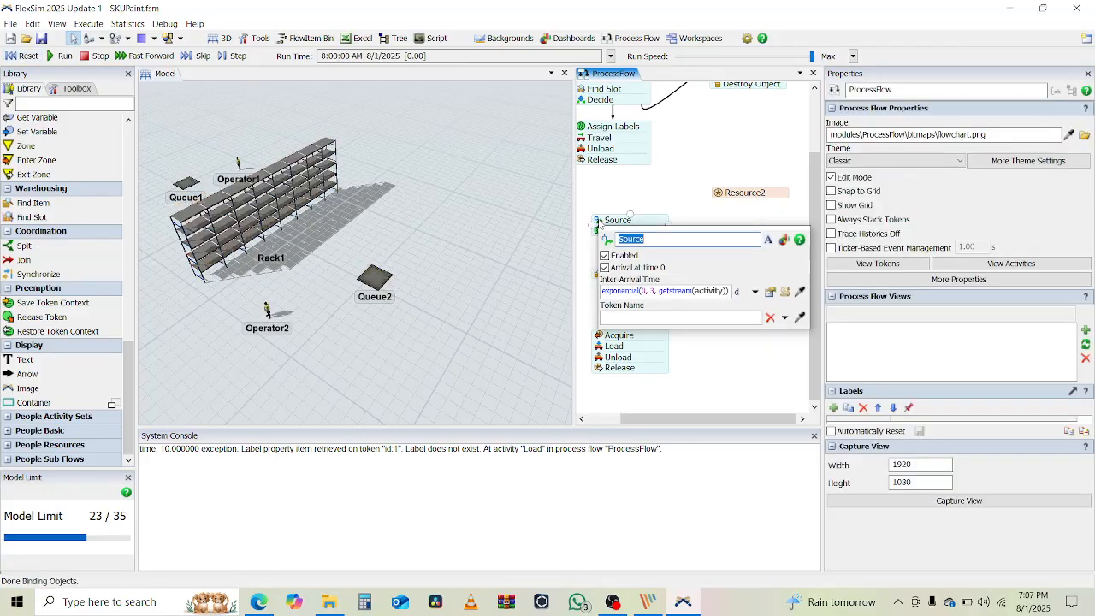
click(755, 292)
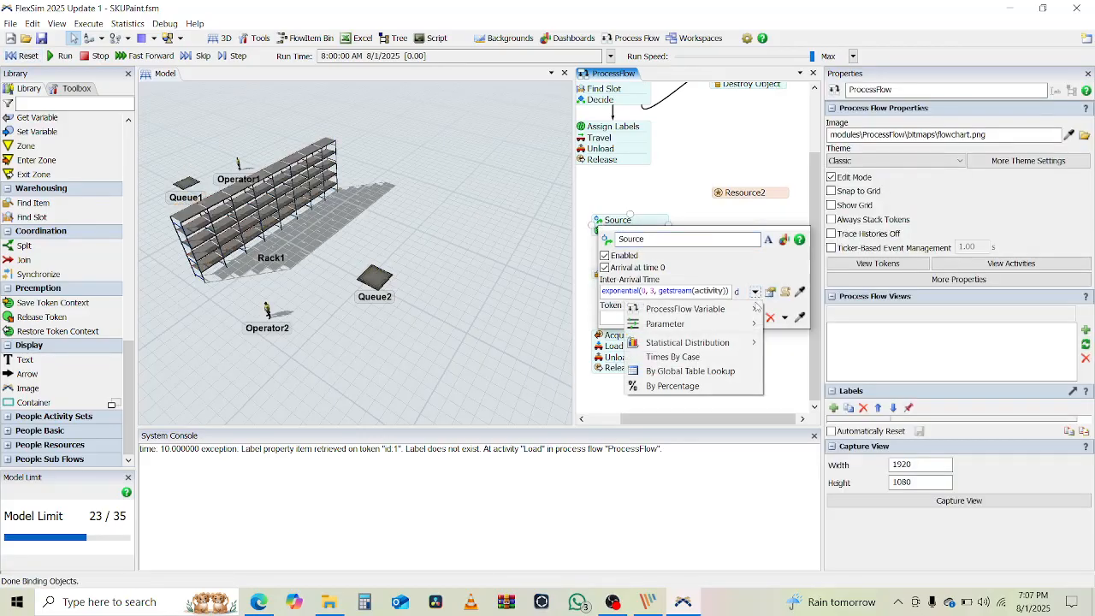
mouse_move(703, 347)
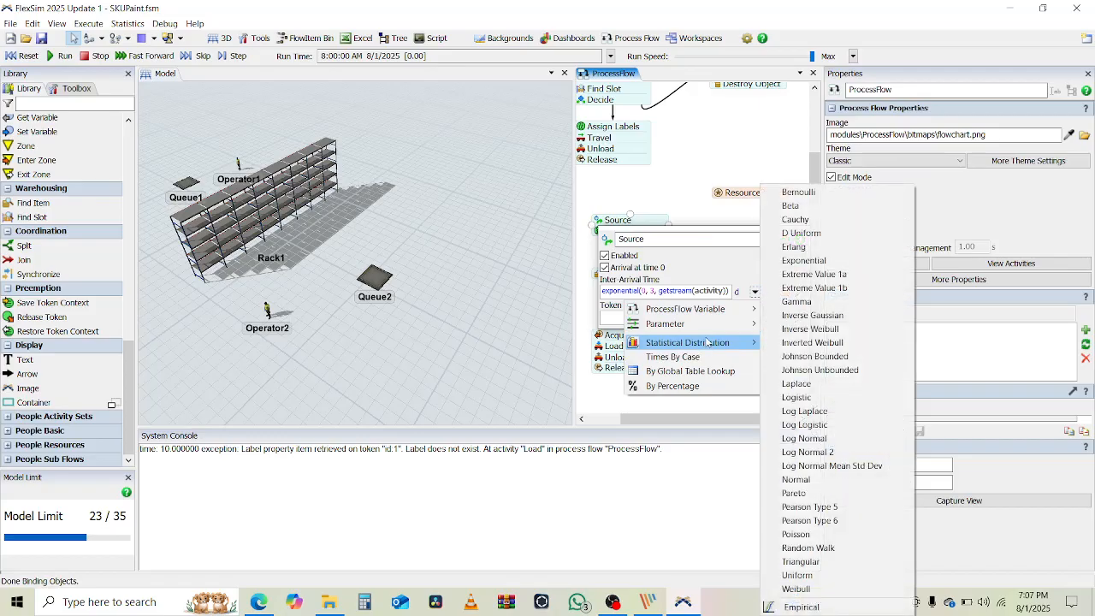
click(751, 293)
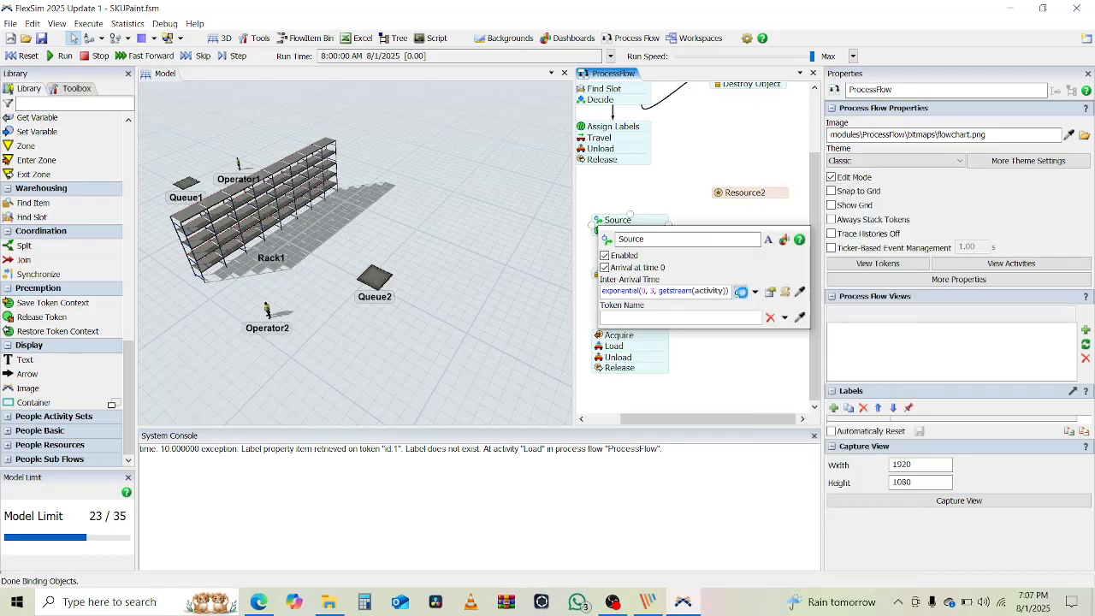
click(740, 291)
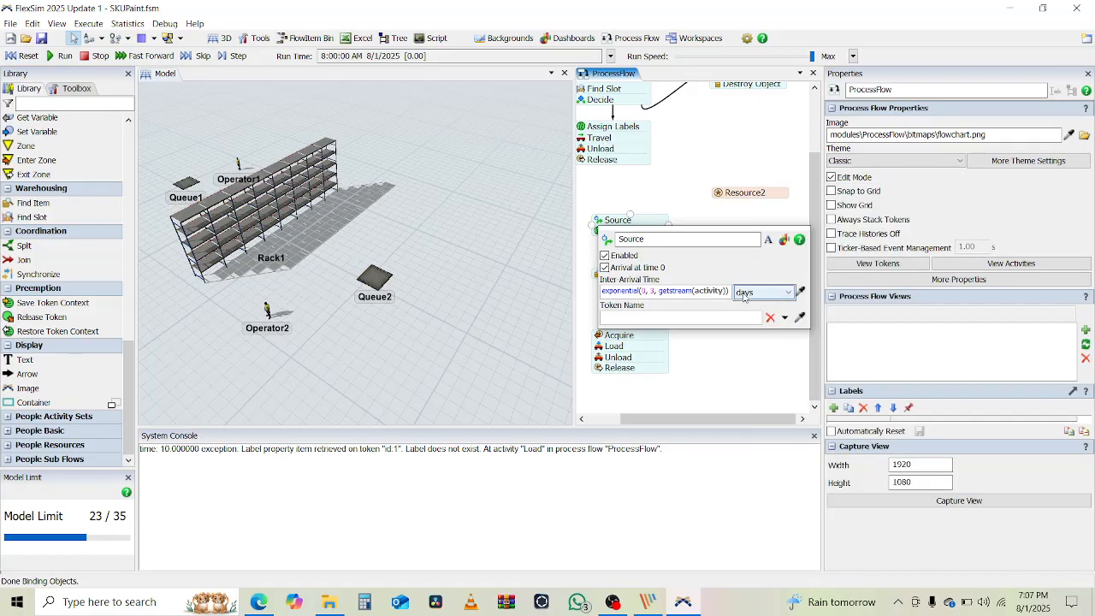
click(743, 294)
click(753, 349)
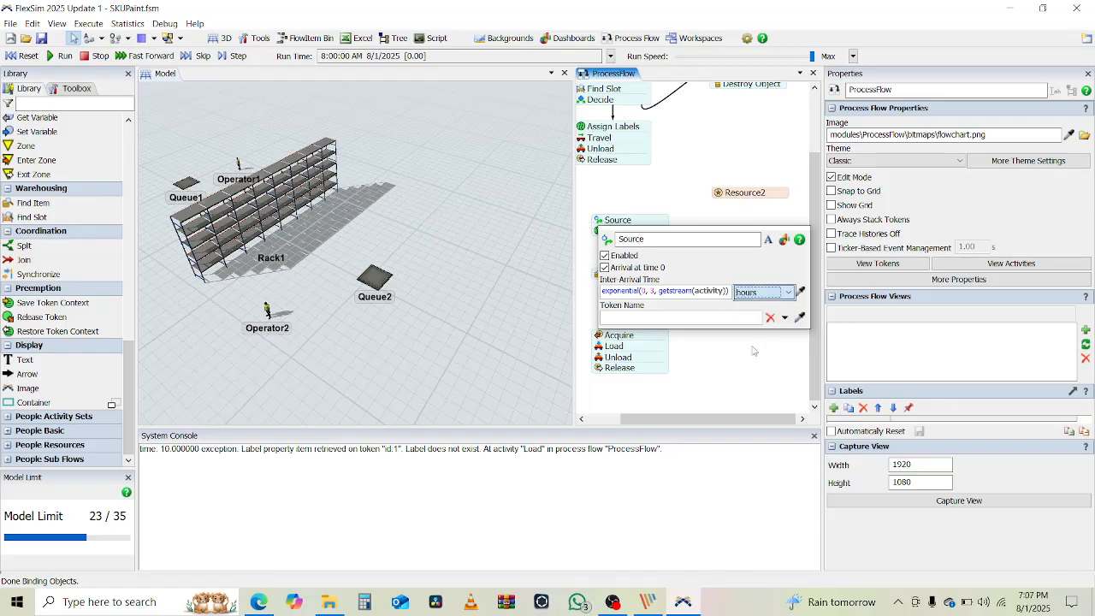
click(648, 183)
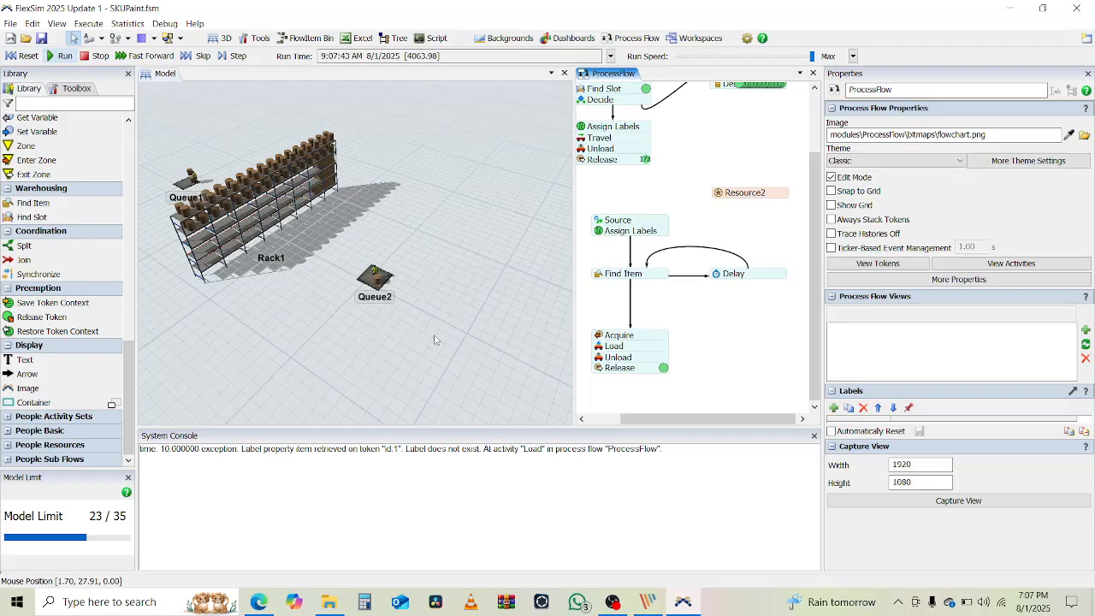
Run the model at maximum speed and check Operator2's deliveries from Rack1 to Queue2 in the 3D view
click(60, 56)
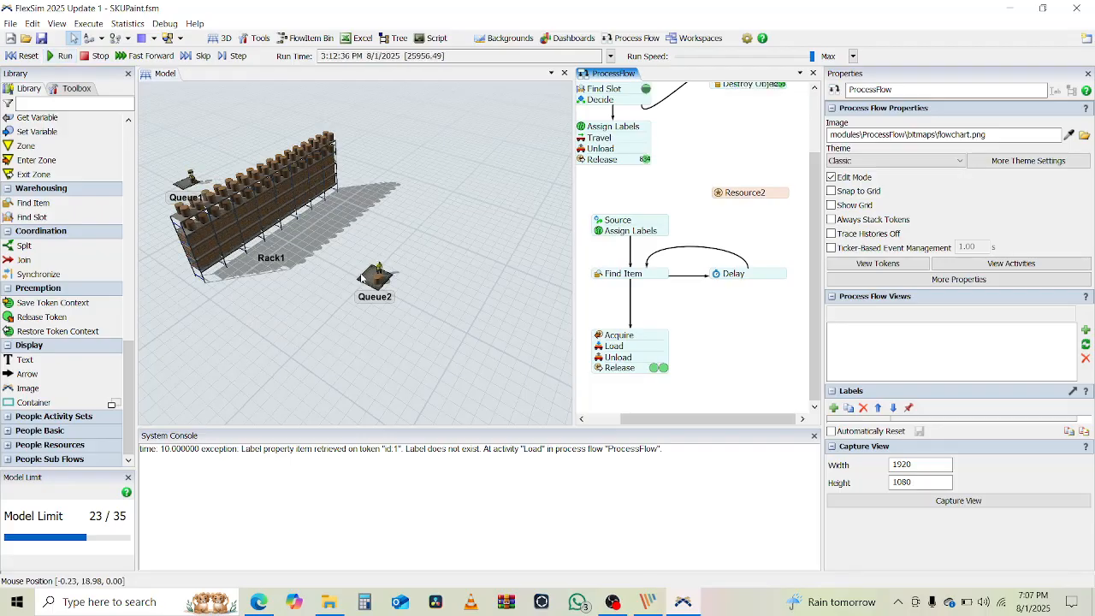
scroll(368, 278, up, 3)
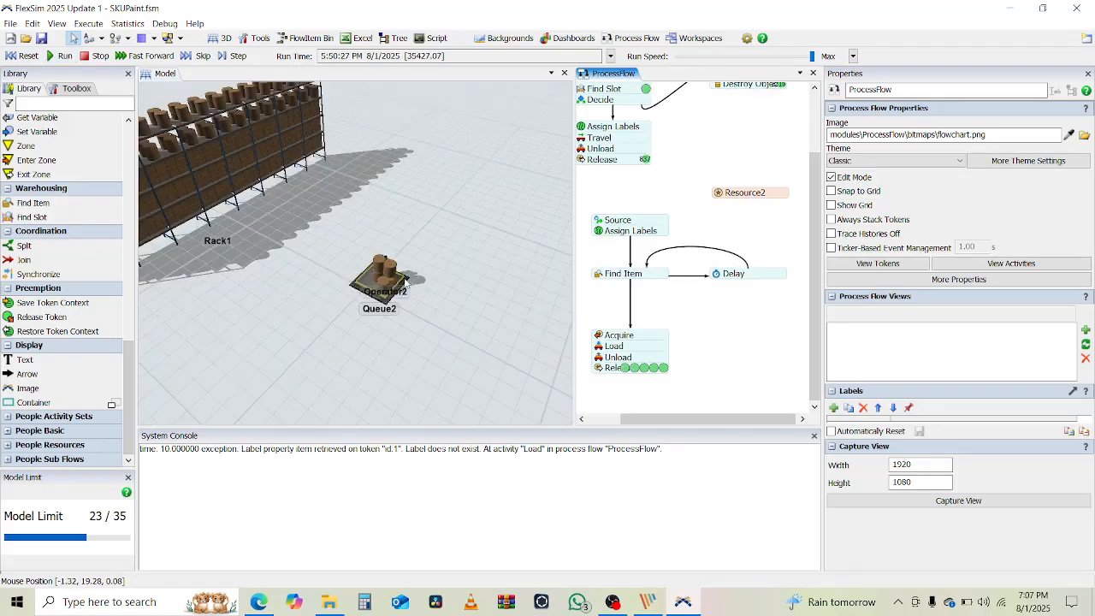
scroll(381, 286, up, 2)
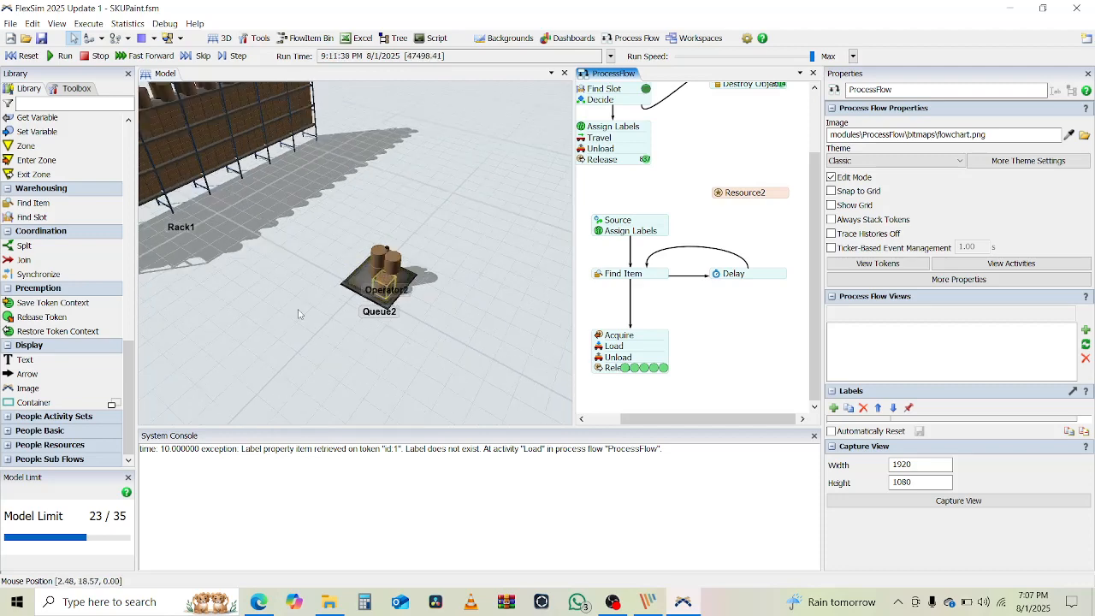
scroll(299, 313, down, 3)
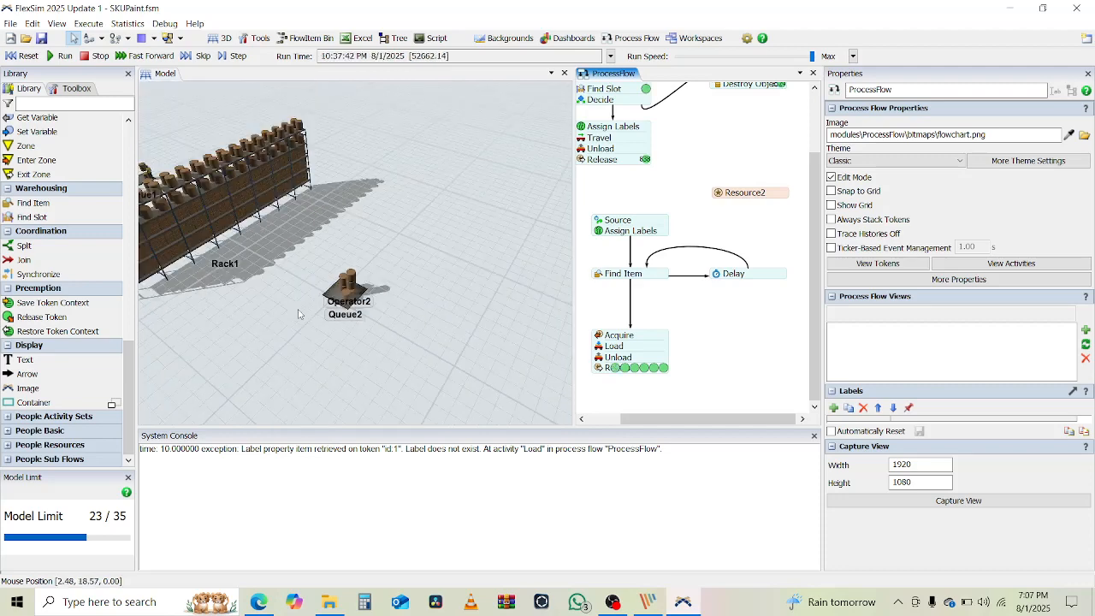
click(296, 364)
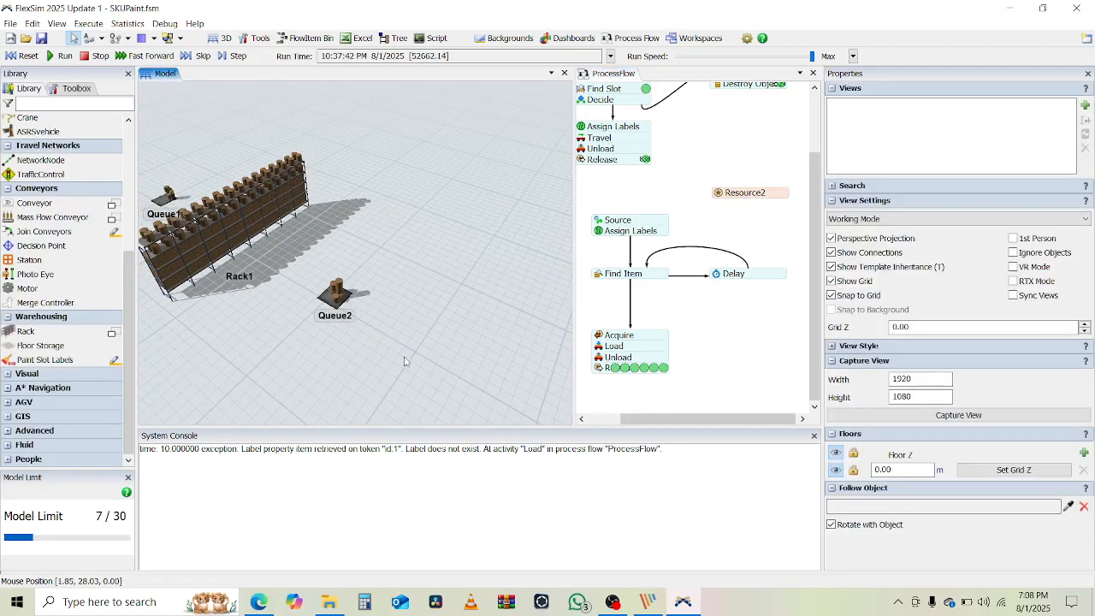
drag(405, 361, 429, 363)
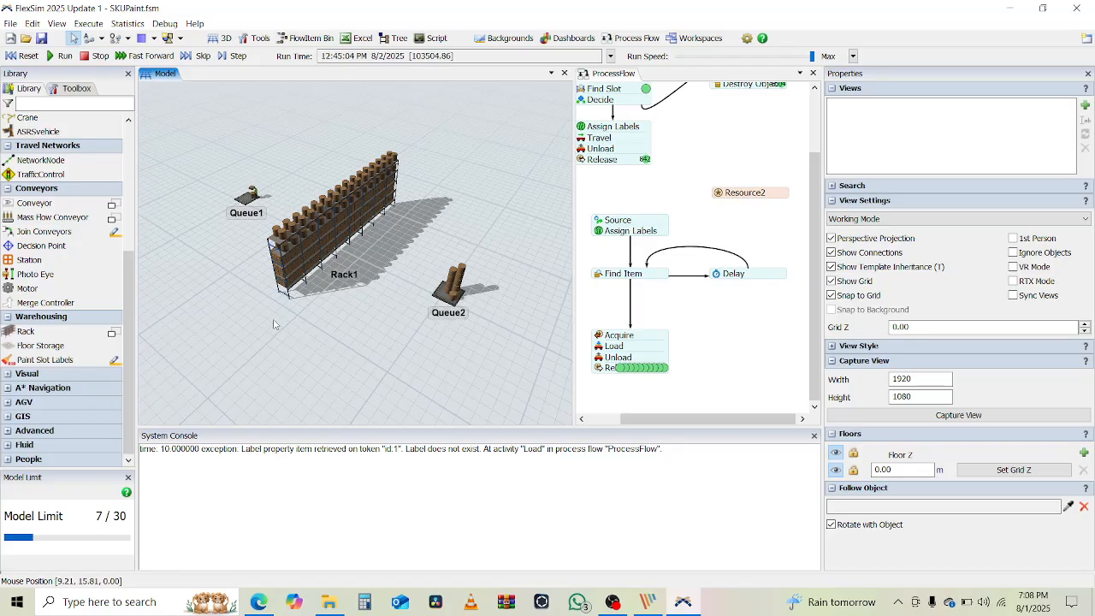
drag(274, 324, 320, 347)
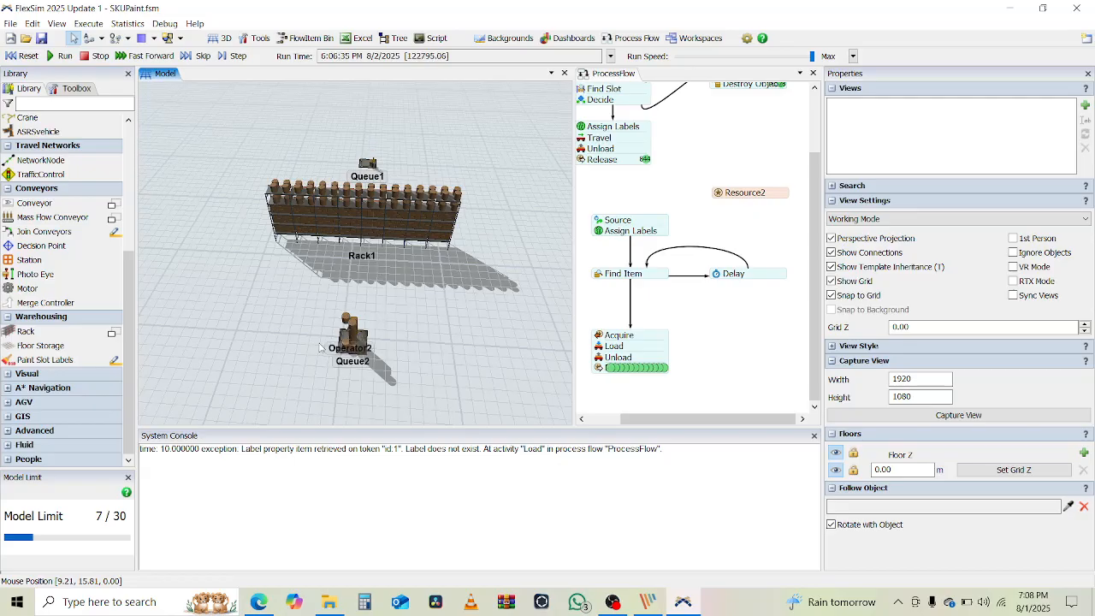